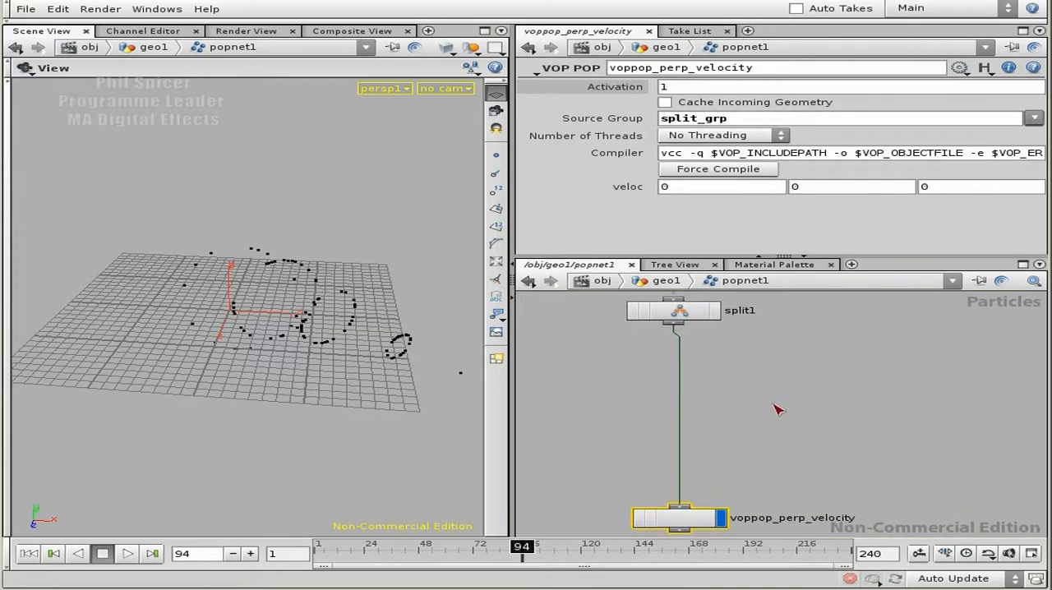
Step: Add a SOP Network node to popnet1, set apart from the chain below split1
key("Tab")
type("sop")
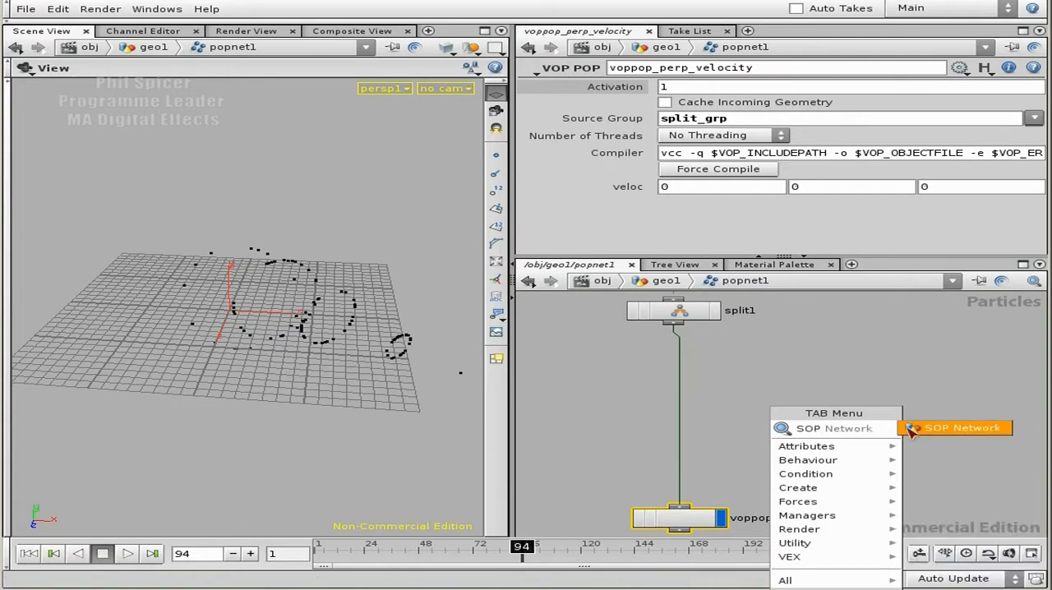
left_click(942, 428)
left_click(852, 393)
left_click_drag(852, 396, 881, 396)
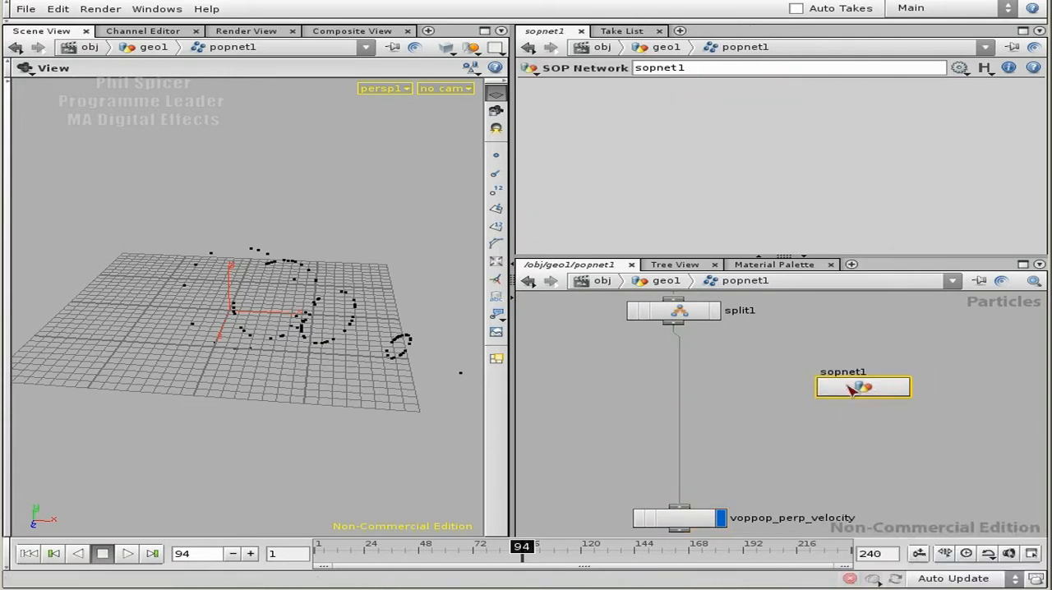
Step: Insert a Null node into the connection between split1 and voppop_perp_velocity
left_click(680, 328)
type("Null")
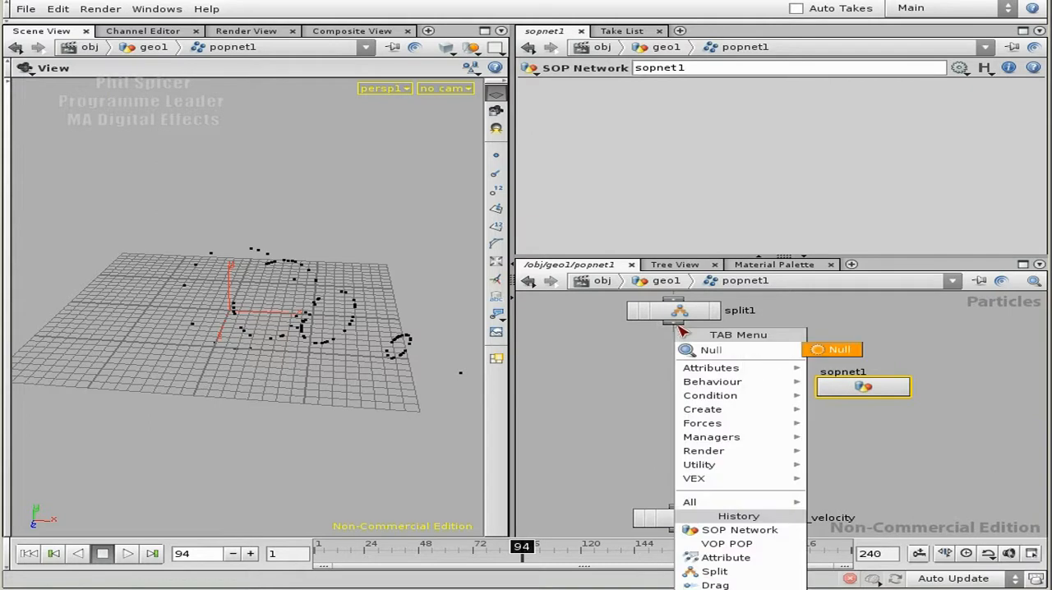
left_click(853, 349)
left_click(720, 370)
left_click_drag(730, 377, 683, 375)
Step: Rename the Null node TO_SOPS, align it under split1, and move sopnet1 slightly lower beside the chain
double_click(736, 373)
type("TO_SOPS")
key("Return")
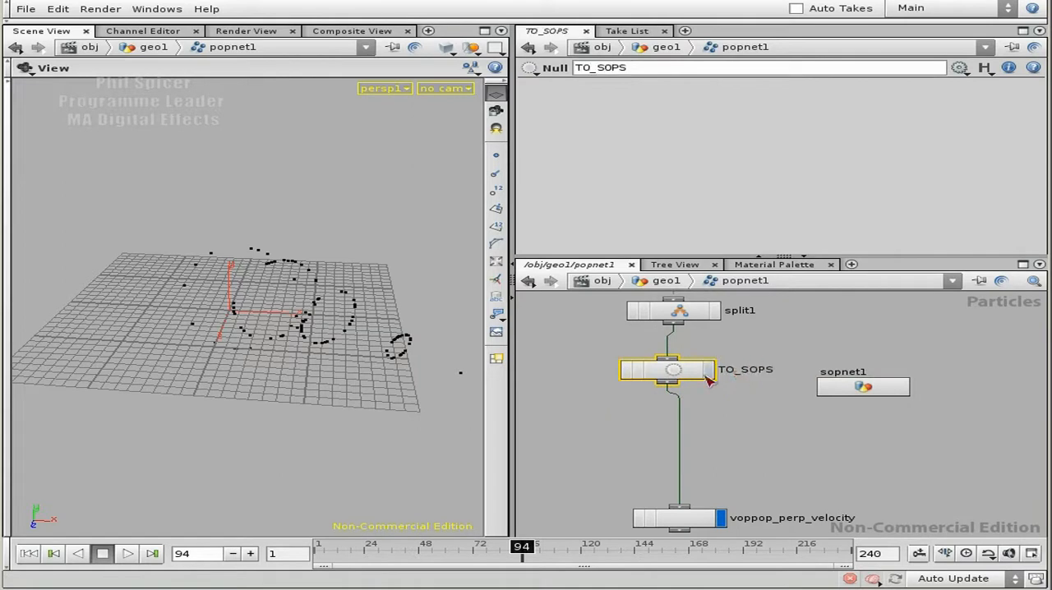
left_click_drag(689, 367, 693, 368)
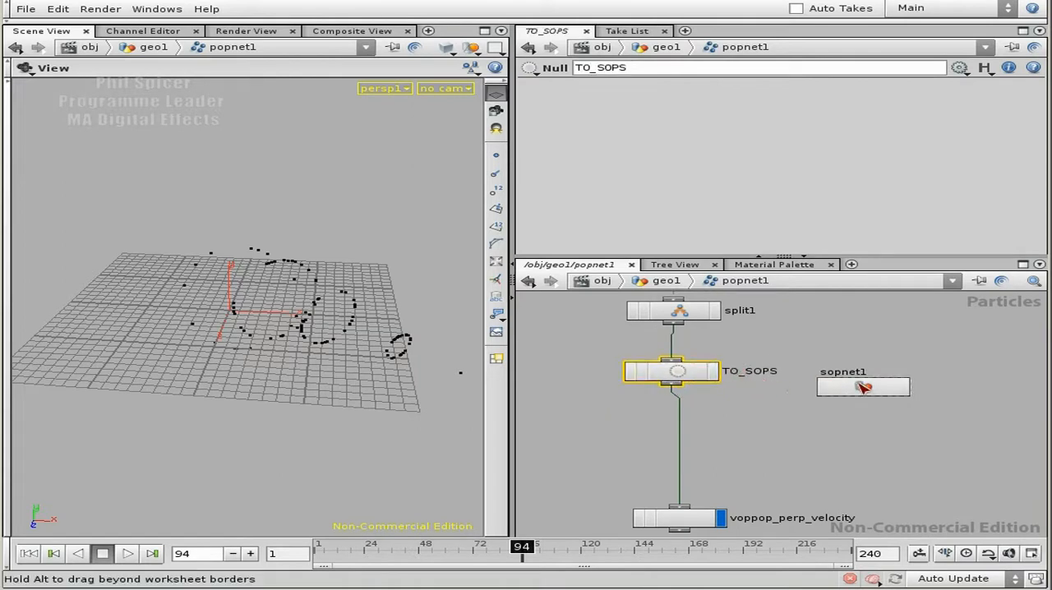
left_click_drag(863, 387, 876, 415)
left_click_drag(674, 369, 686, 369)
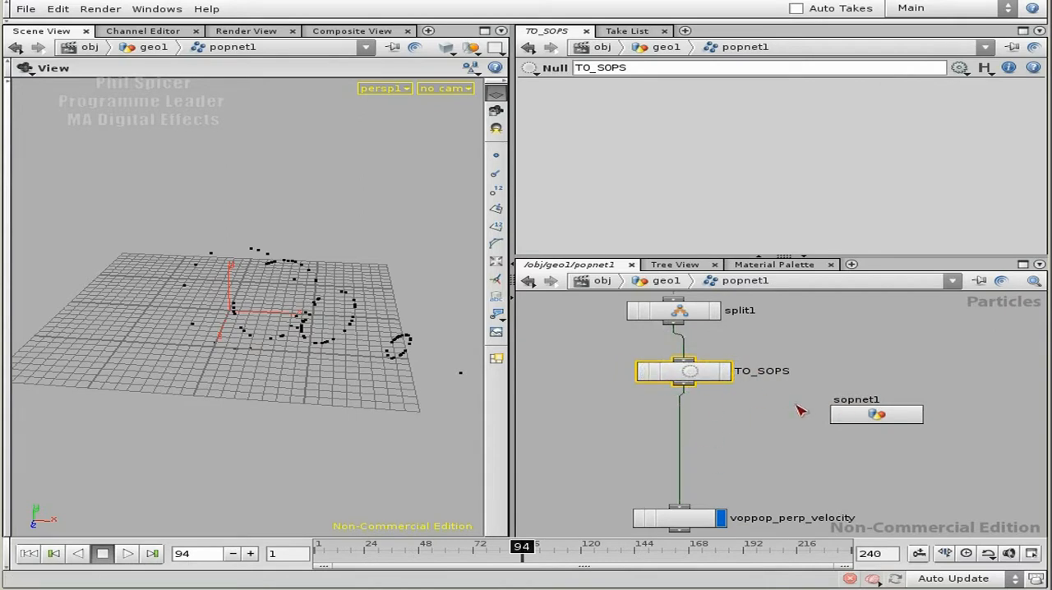
Step: Go inside the sopnet1 network
left_click(875, 416)
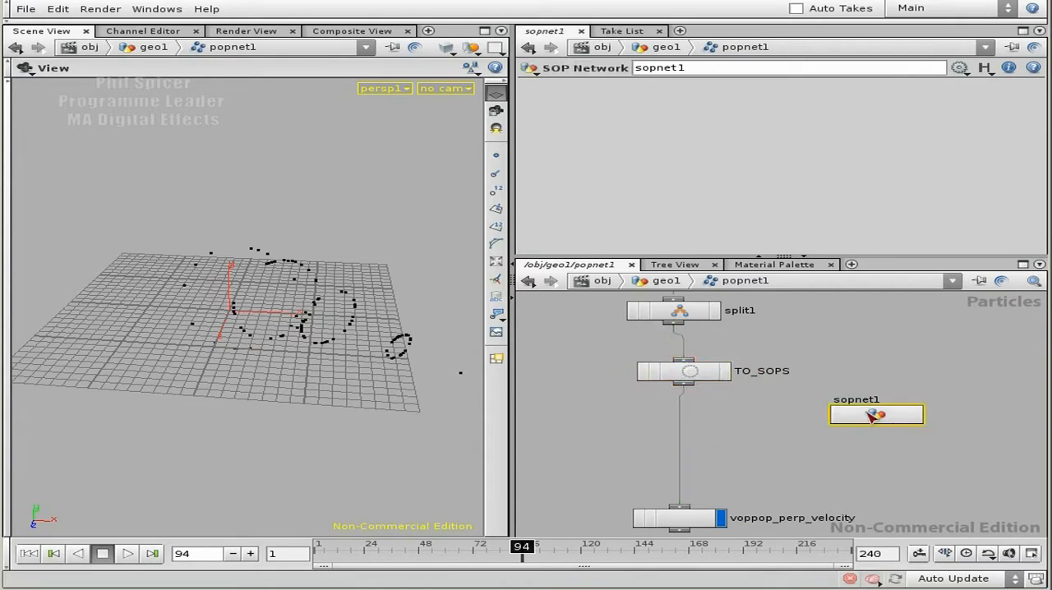
double_click(876, 416)
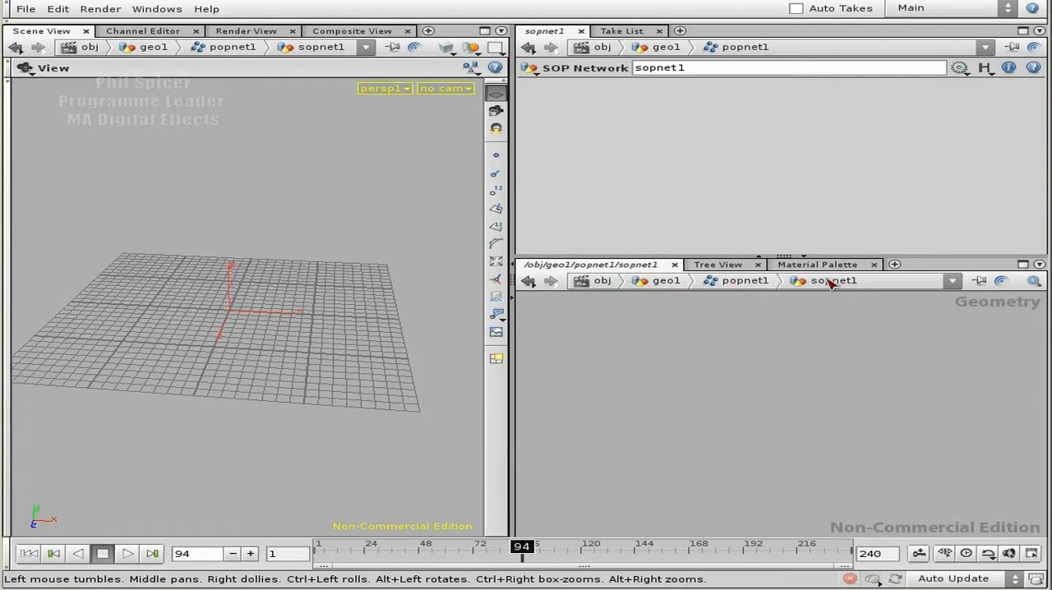
key("Tab")
type("pop")
left_click(920, 411)
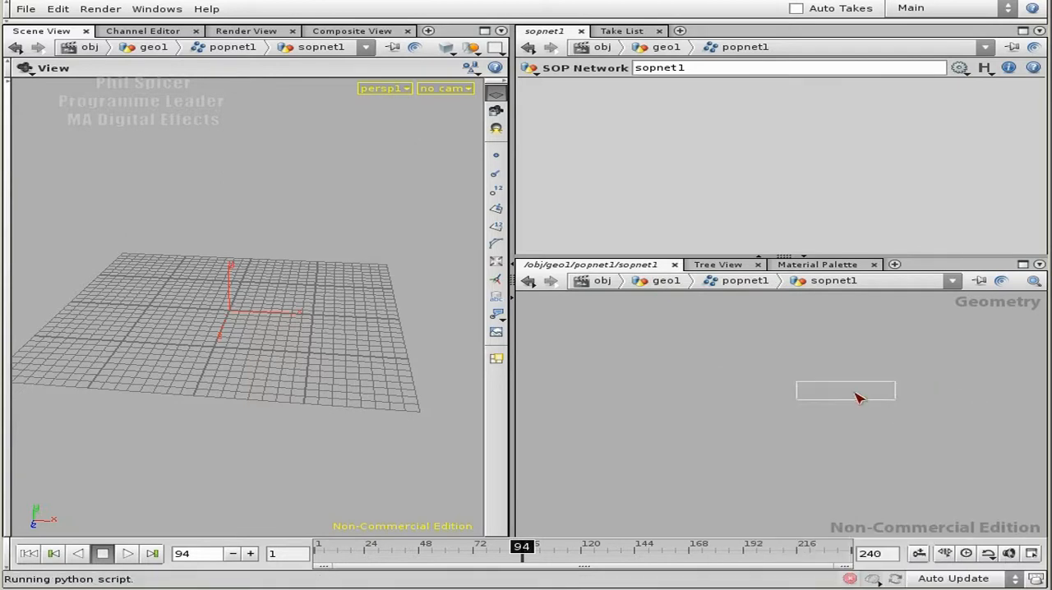
left_click(822, 380)
key("Delete")
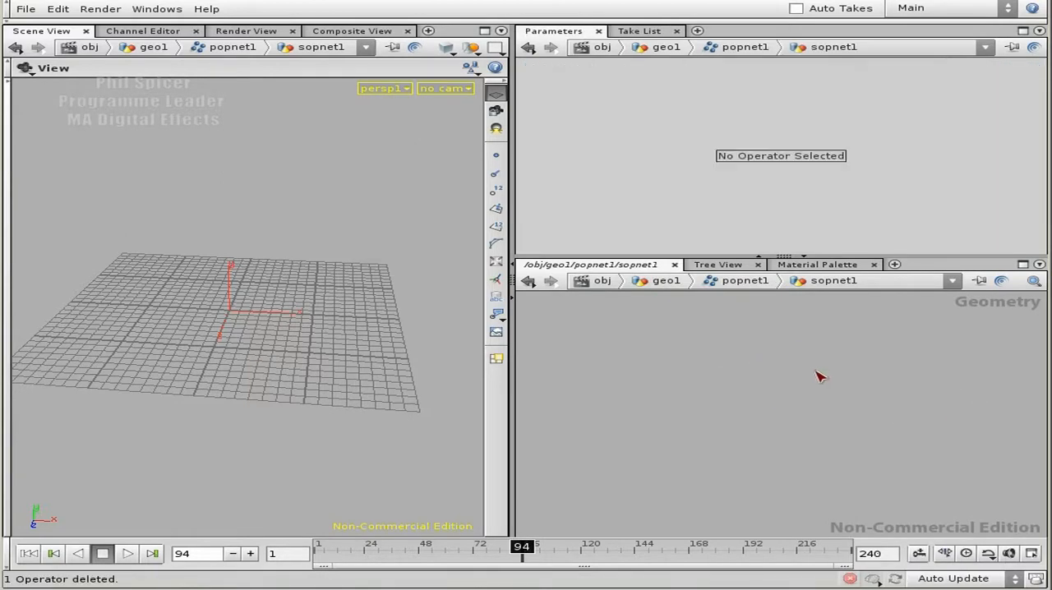
Step: Add a Pop Merge node inside sopnet1
key("Tab")
type("pop")
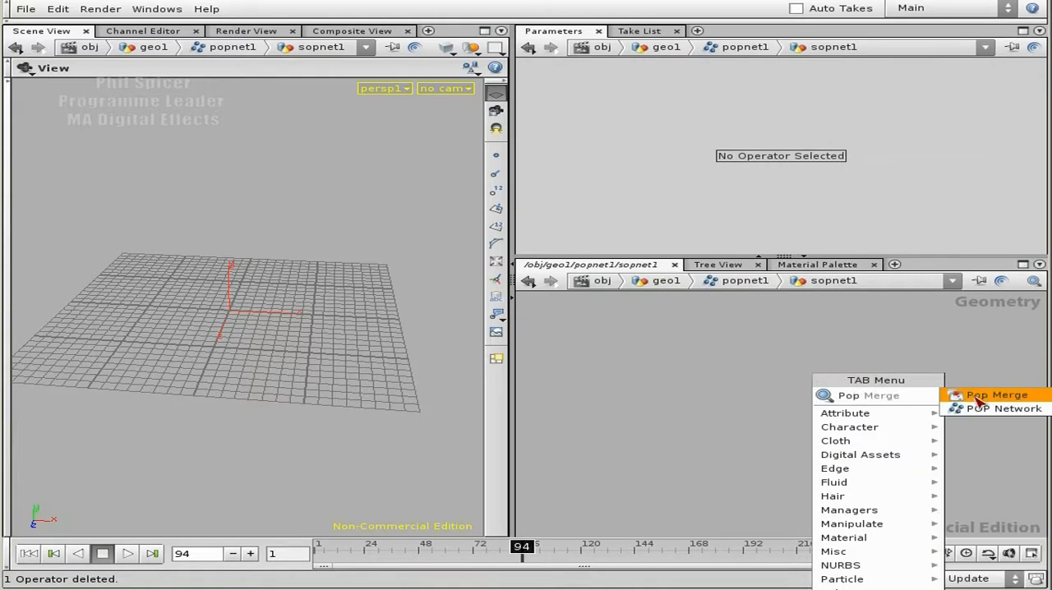
left_click(980, 398)
left_click(754, 358)
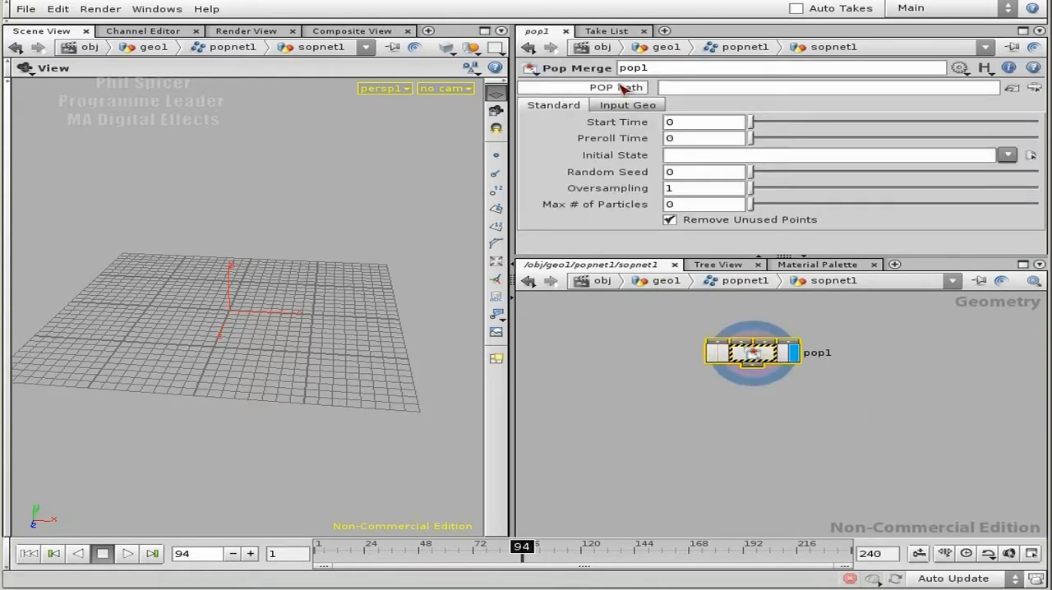
Step: Set the Pop Merge's POP Path to /obj/geo1/popnet1/TO_SOPS and return the timeline to frame 1
left_click(1034, 87)
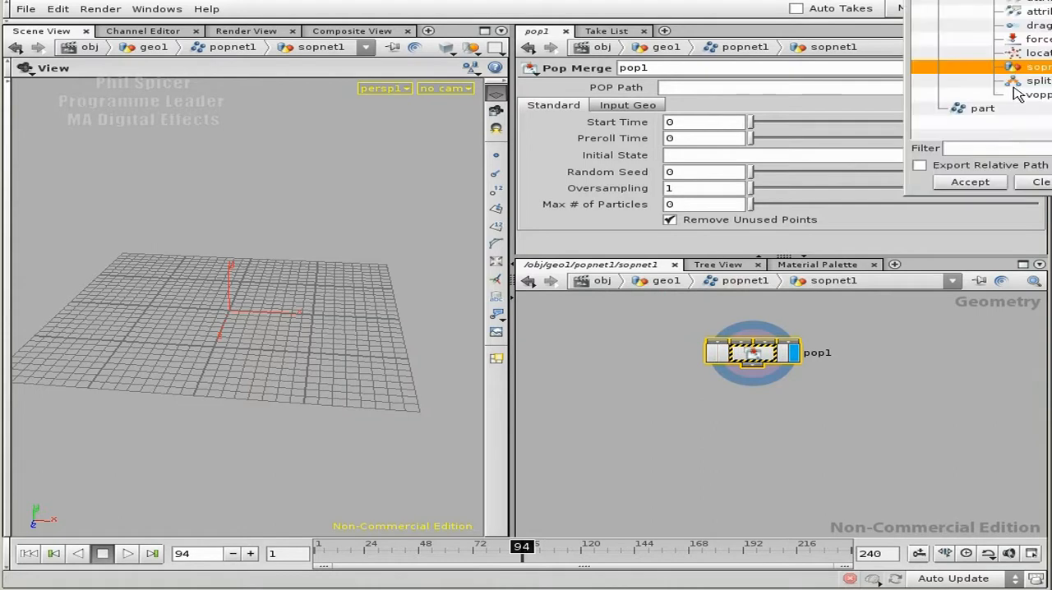
left_click_drag(1036, 0, 669, 164)
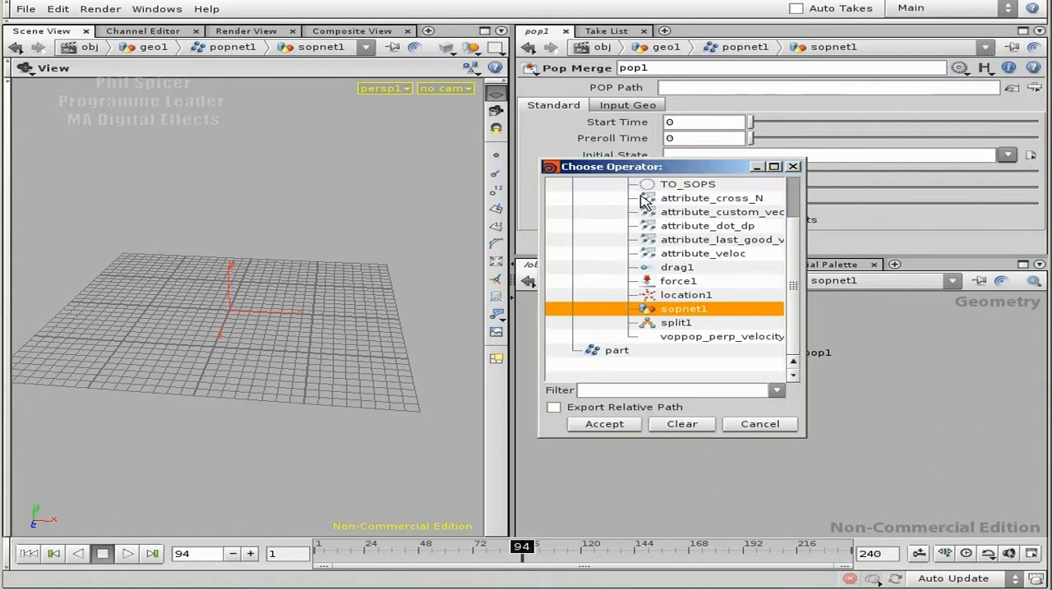
scroll(781, 235, "up", 1)
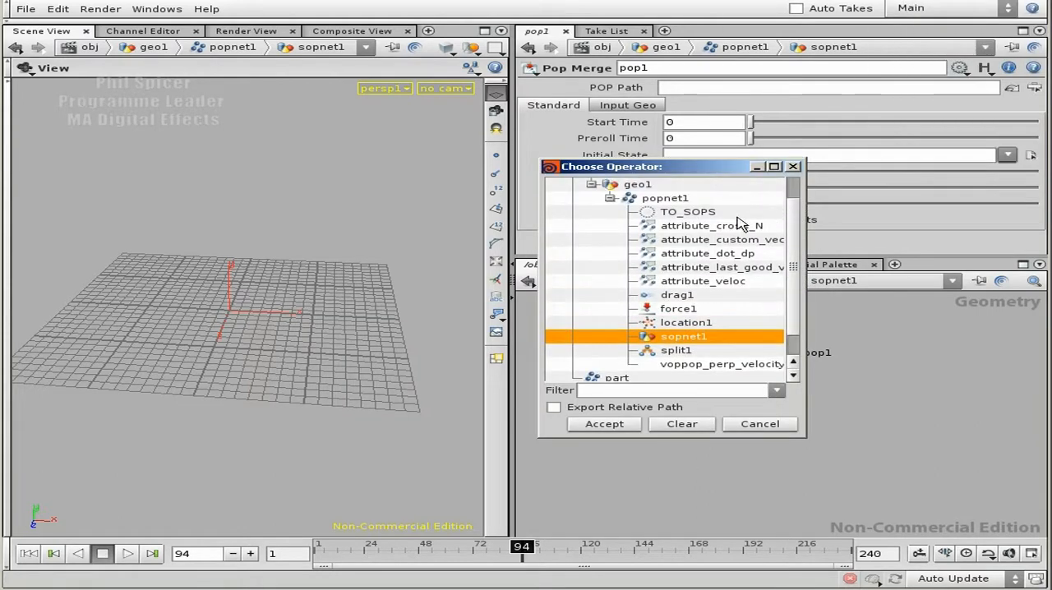
left_click(682, 215)
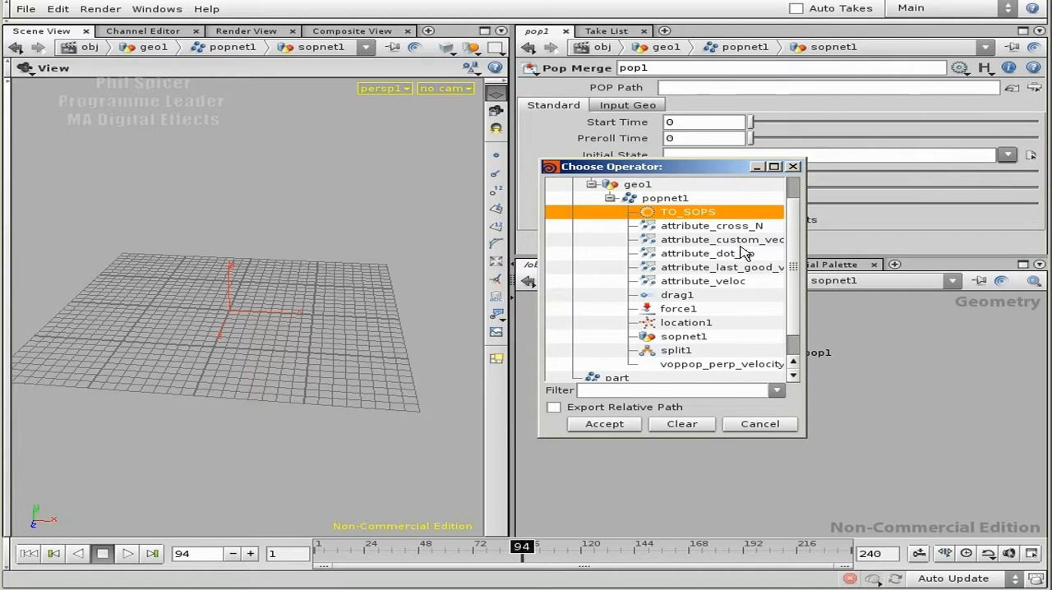
left_click(627, 425)
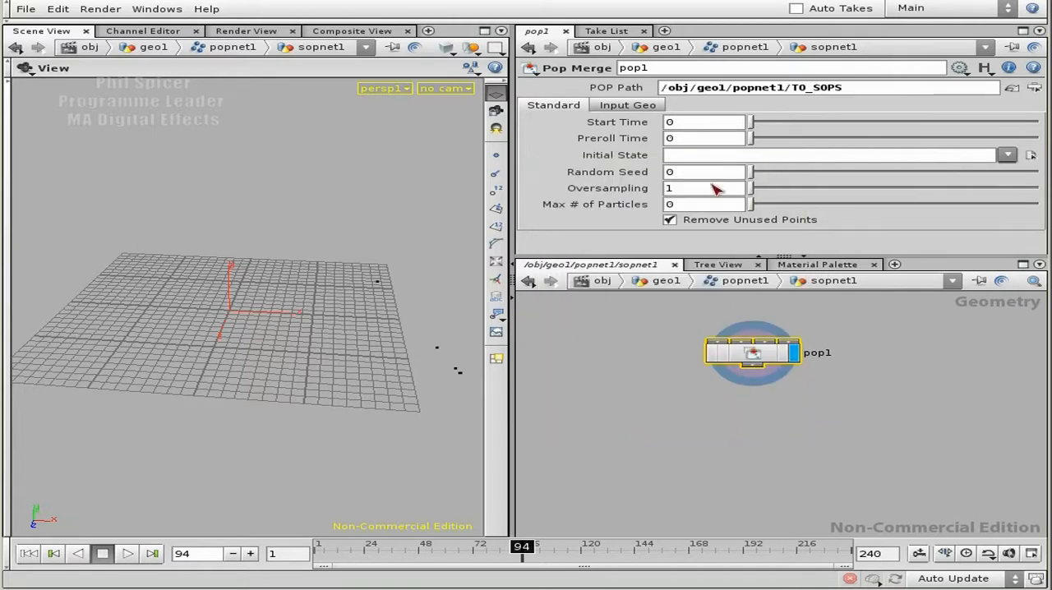
left_click_drag(352, 308, 307, 386)
left_click(55, 553)
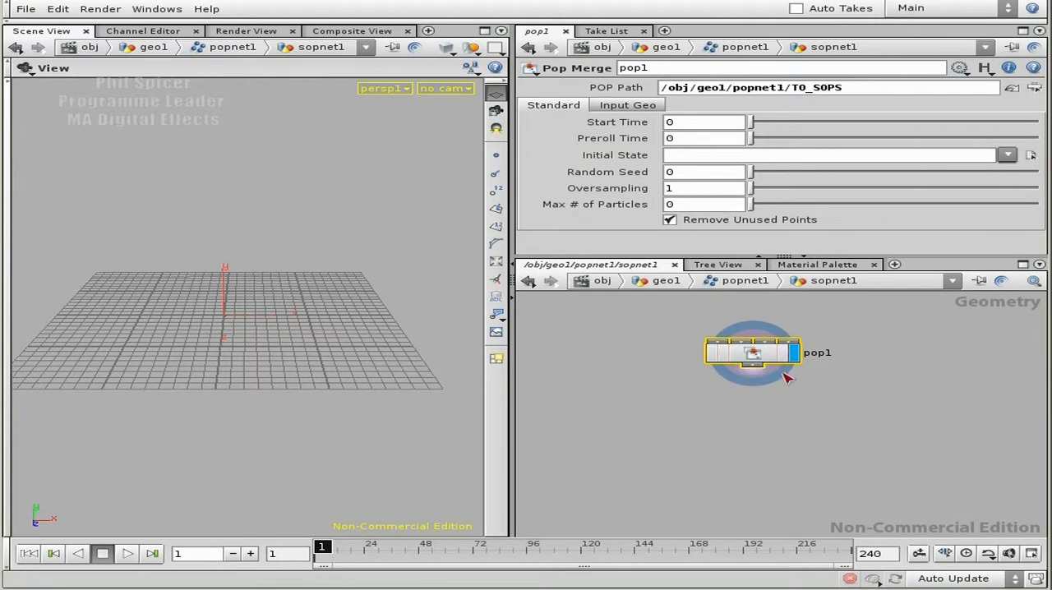
Step: Return to popnet1 and look up the pointlist expression in the Hscript Textport with "exhelp pointlist"
key("u")
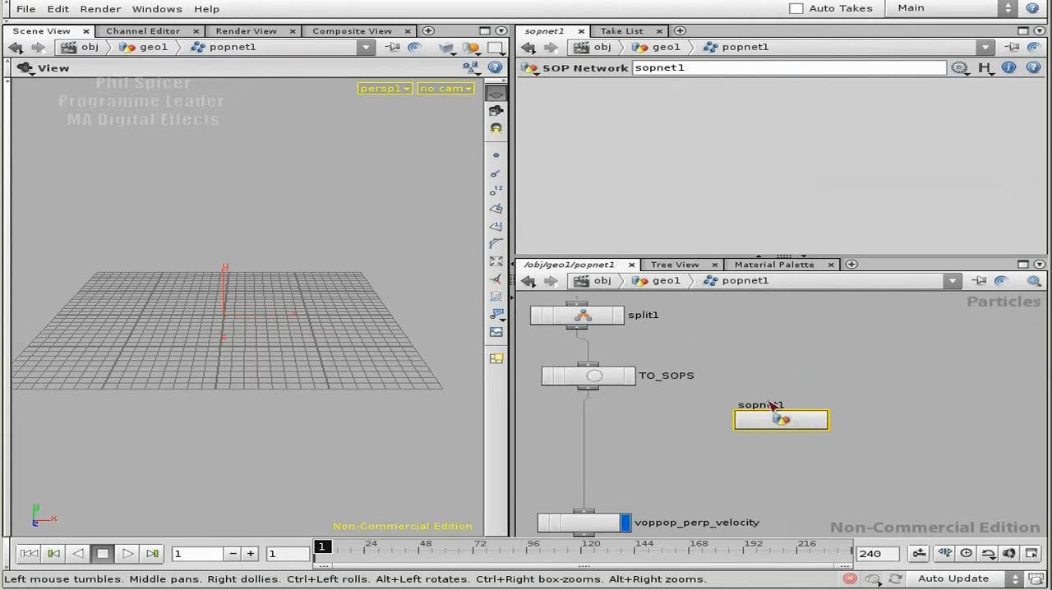
middle_click_drag(695, 419, 724, 381)
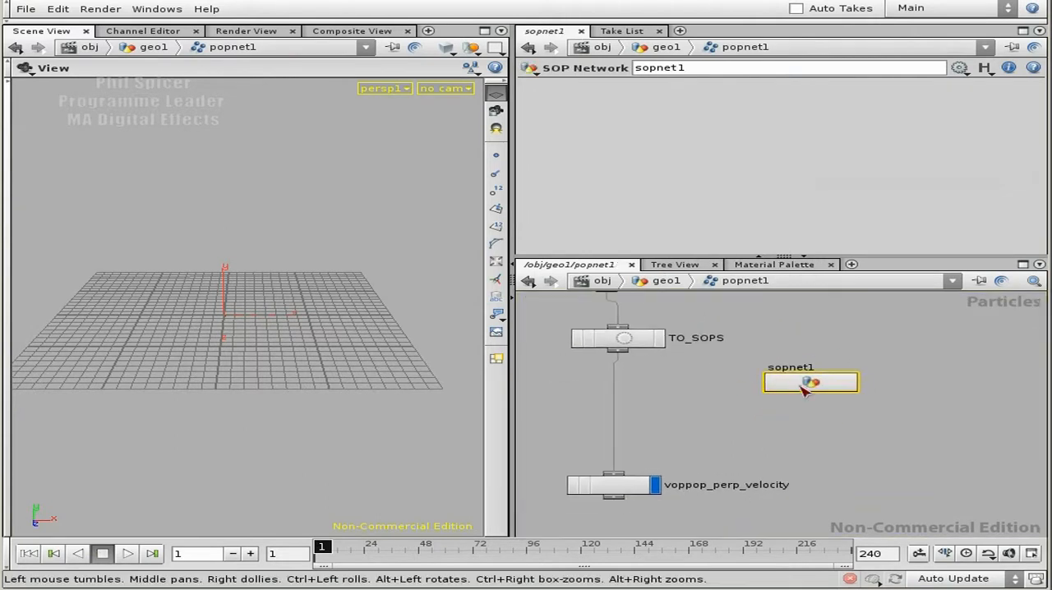
left_click(157, 9)
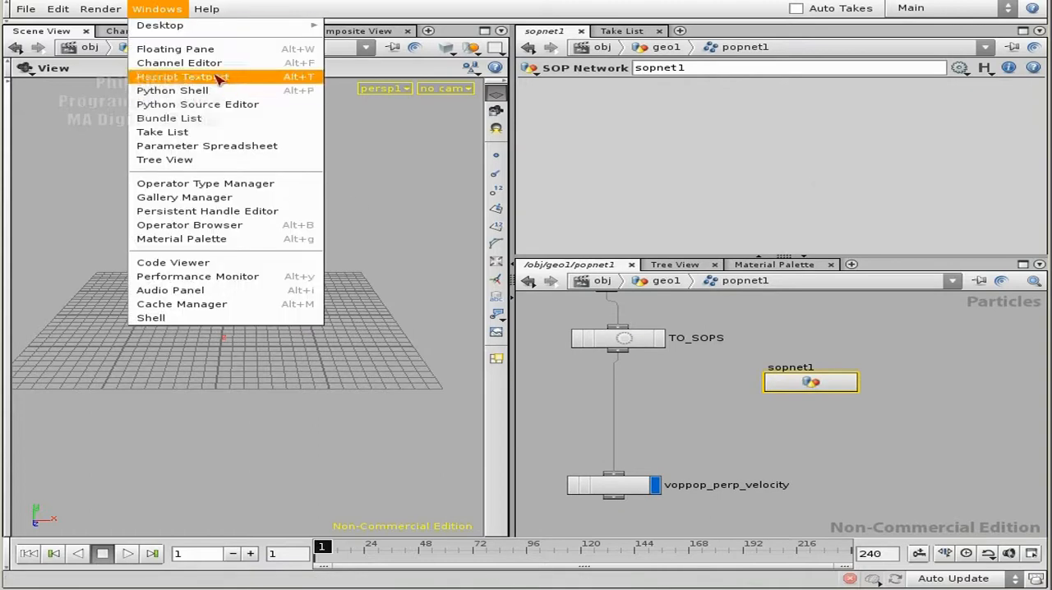
left_click(183, 76)
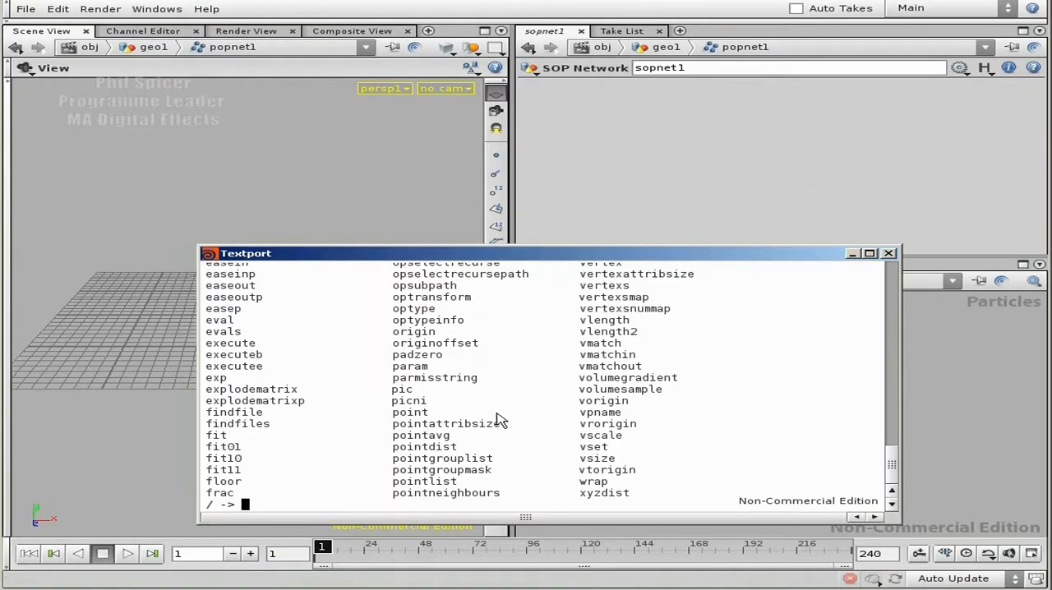
type("exhelp")
key("Return")
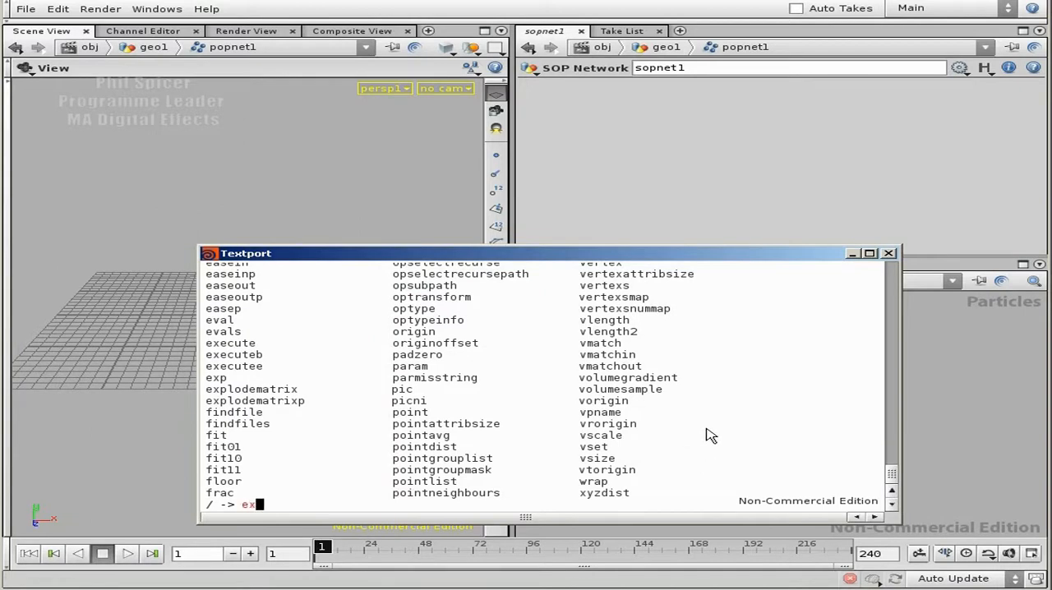
type("exhelp point")
key("BackSpace")
key("BackSpace")
key("BackSpace")
key("BackSpace")
type("ointlist")
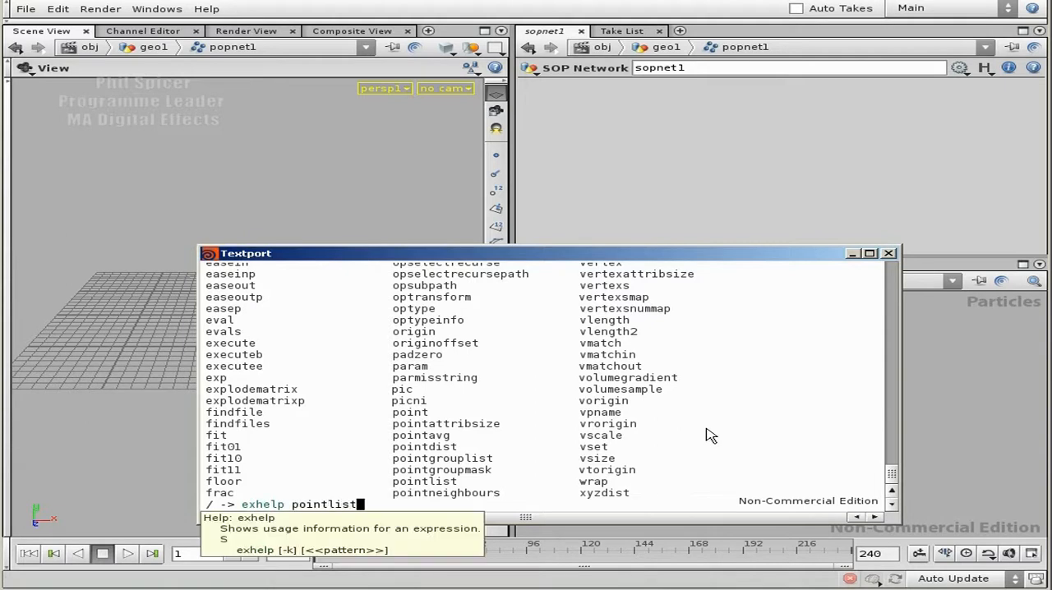
key("Return")
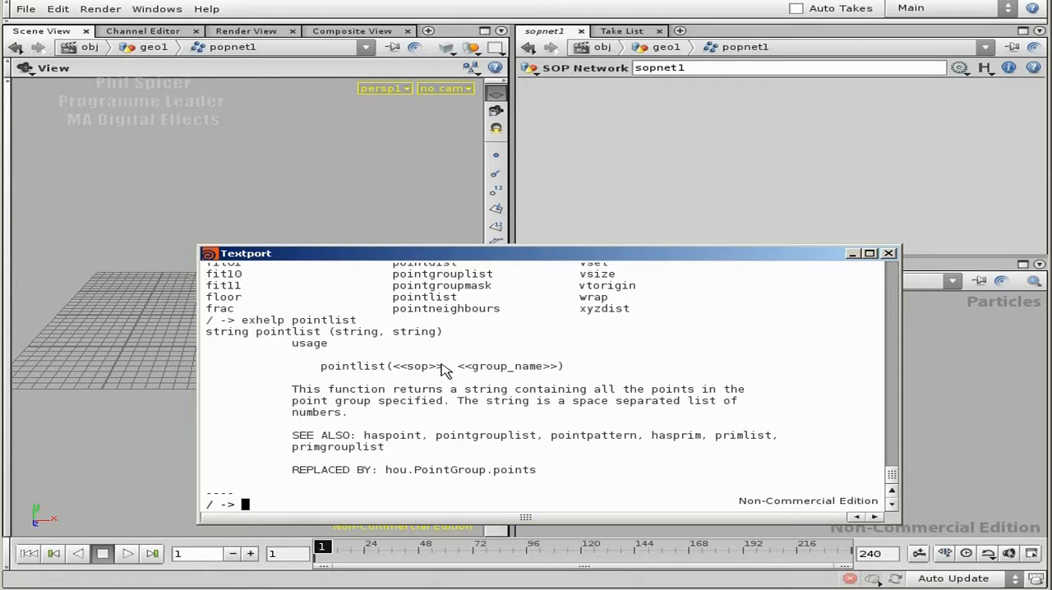
Step: Examine the sop argument in the pointlist usage text and minimise the Textport
left_click_drag(443, 366, 392, 366)
left_click_drag(584, 256, 562, 86)
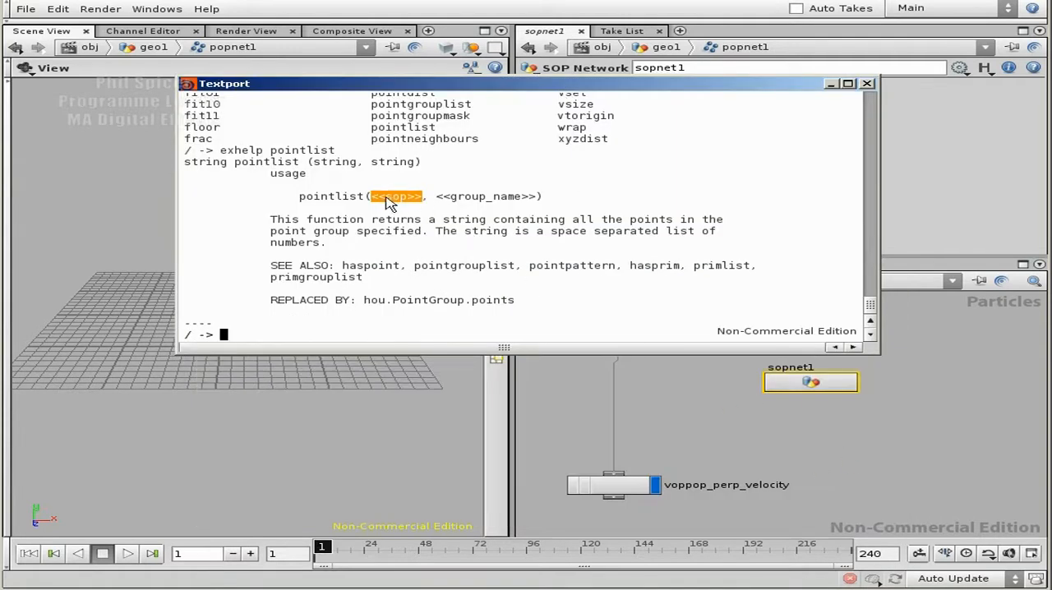
left_click(419, 205)
left_click_drag(419, 194, 380, 207)
left_click(831, 83)
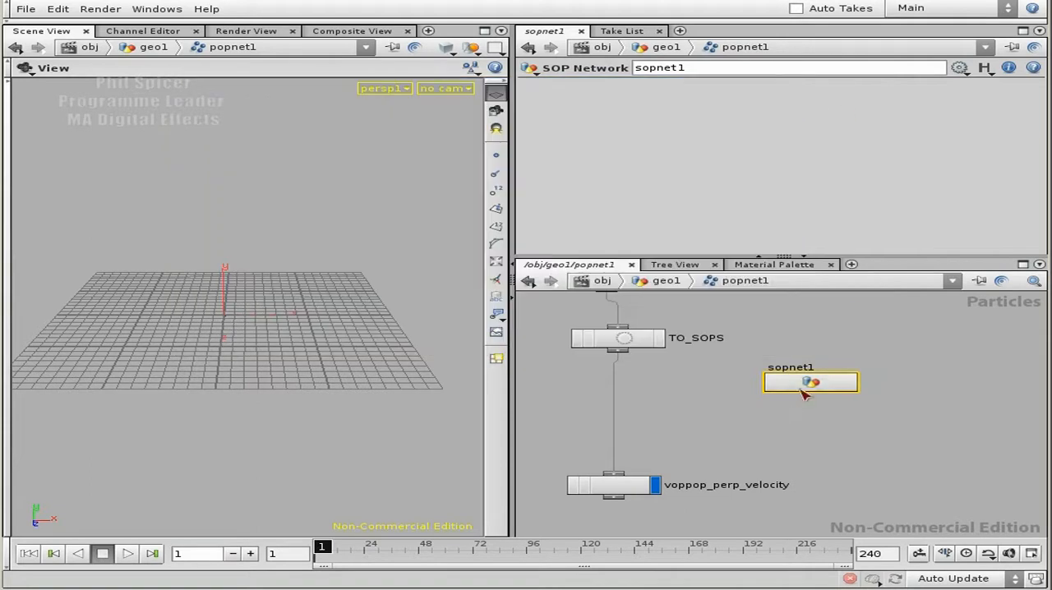
Step: Go back into sopnet1 and add an AttribCreate node connected below pop1
double_click(793, 387)
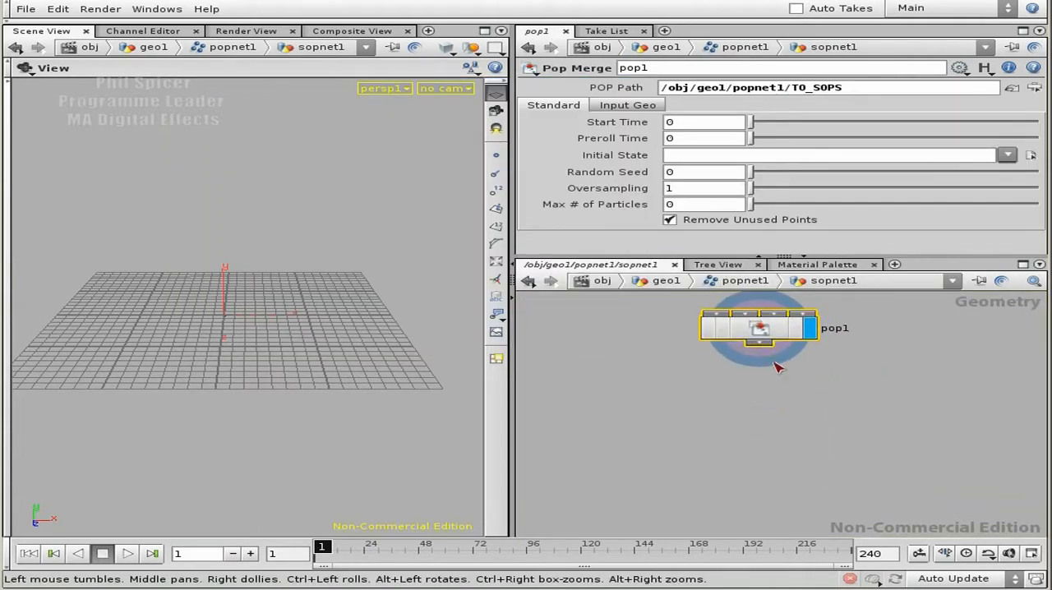
key("Tab")
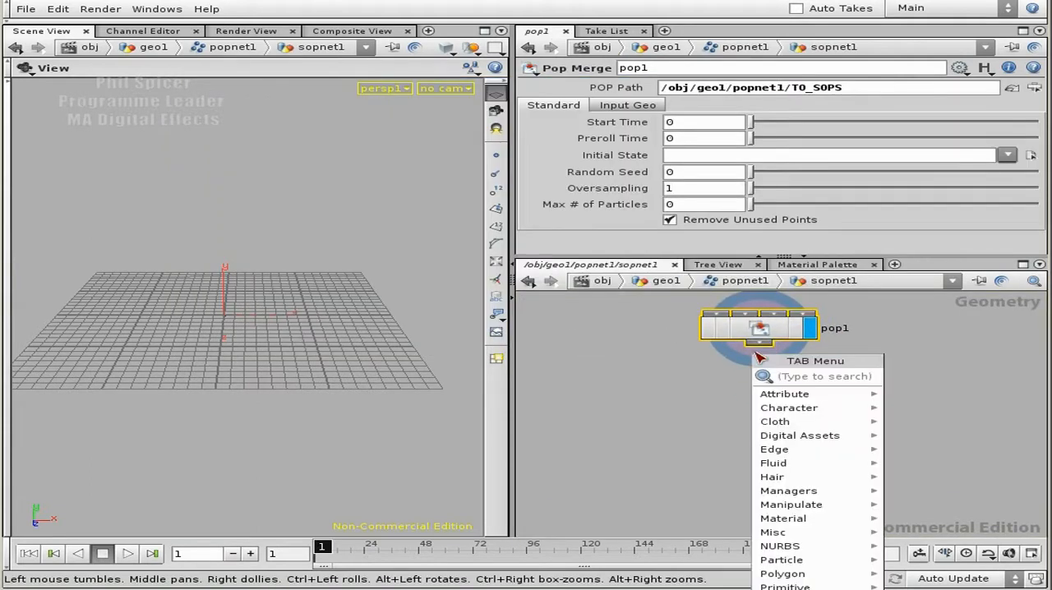
type("at")
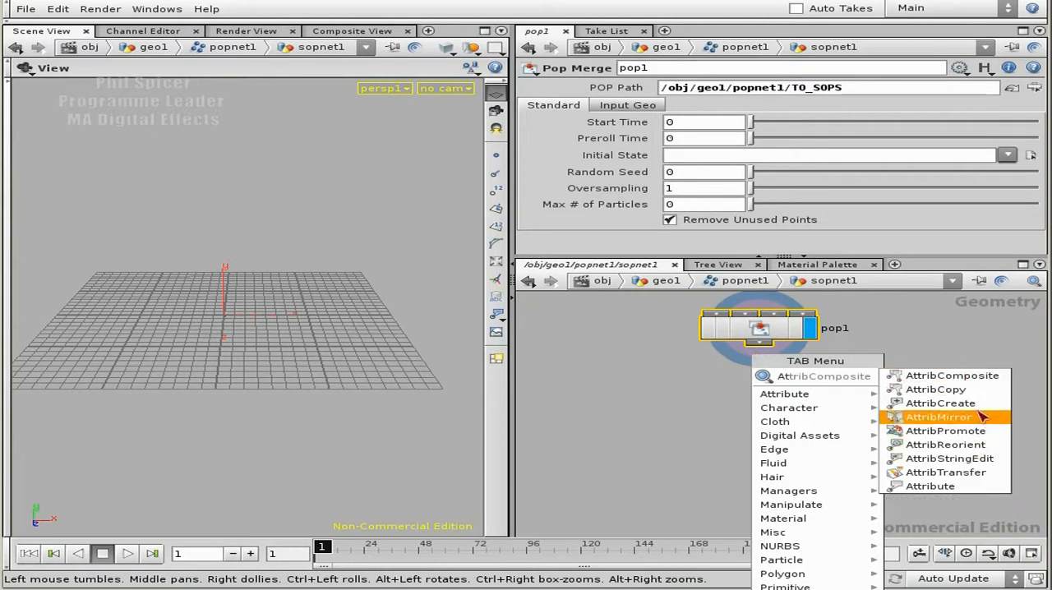
left_click(941, 403)
left_click(760, 403)
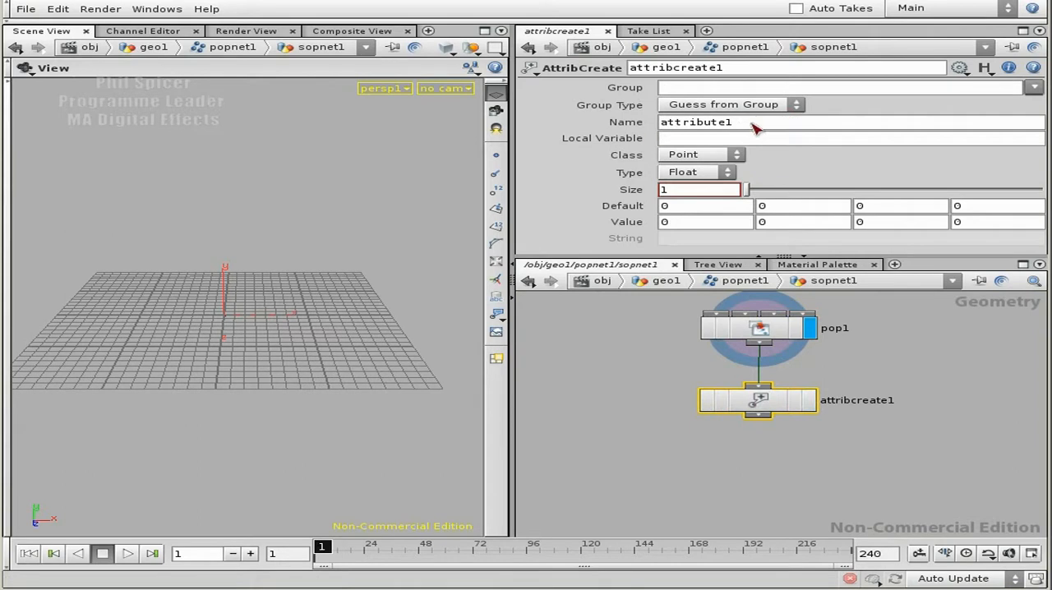
Step: Name the AttribCreate node's attribute numpoints
left_click_drag(752, 125, 660, 125)
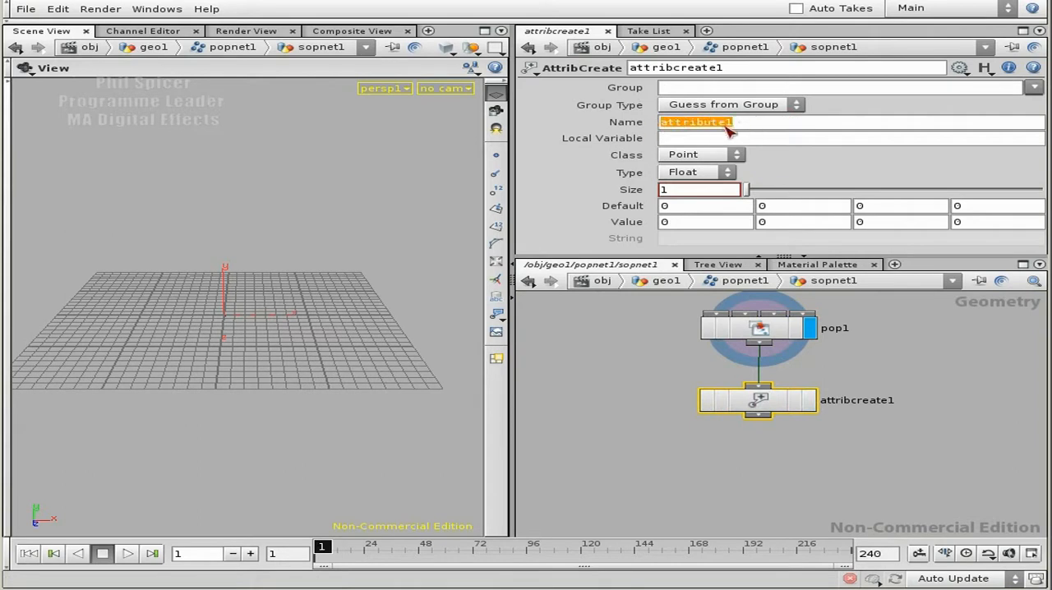
type("numpoints")
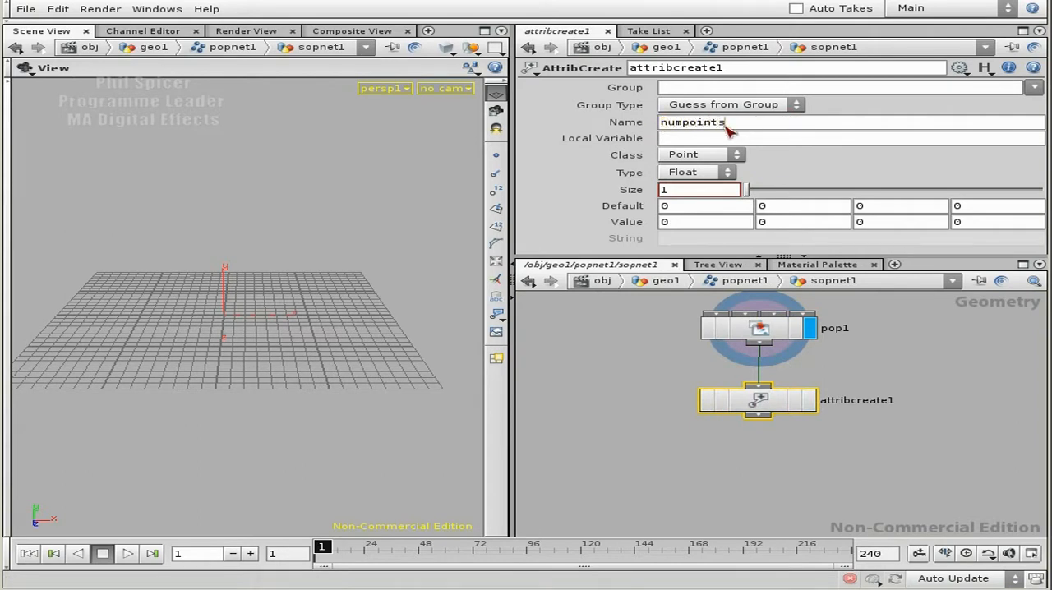
key("Return")
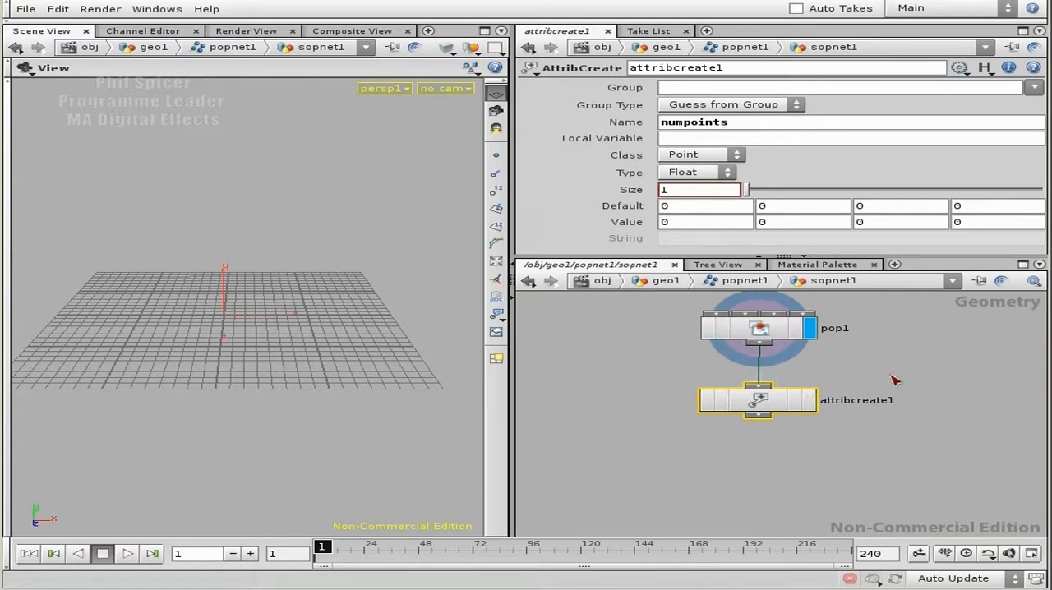
middle_click_drag(918, 417, 940, 446)
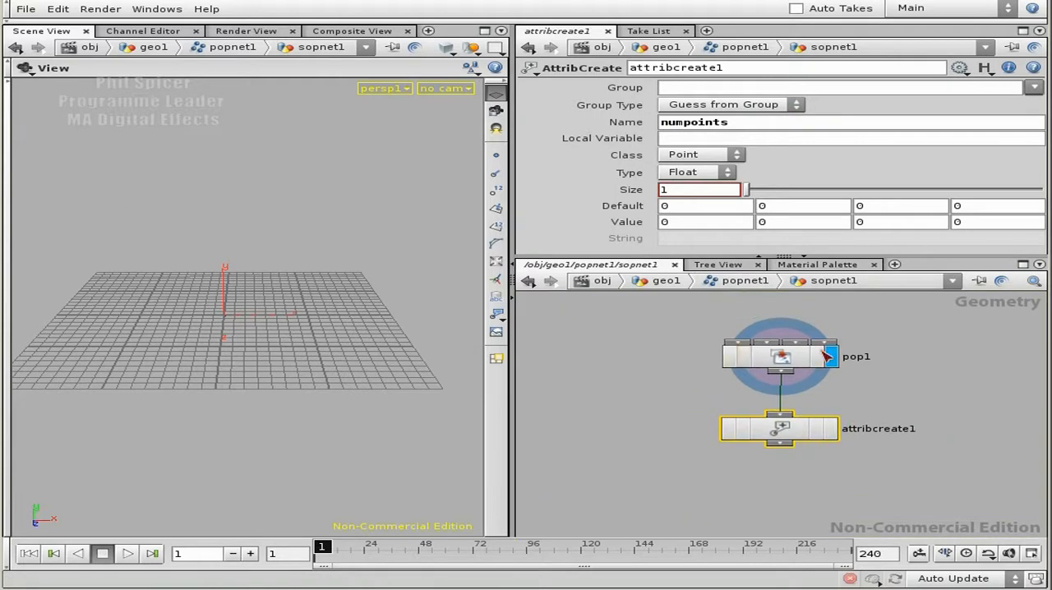
Step: Set the numpoints attribute's type to Integer and make attribcreate1 the displayed node
left_click(712, 171)
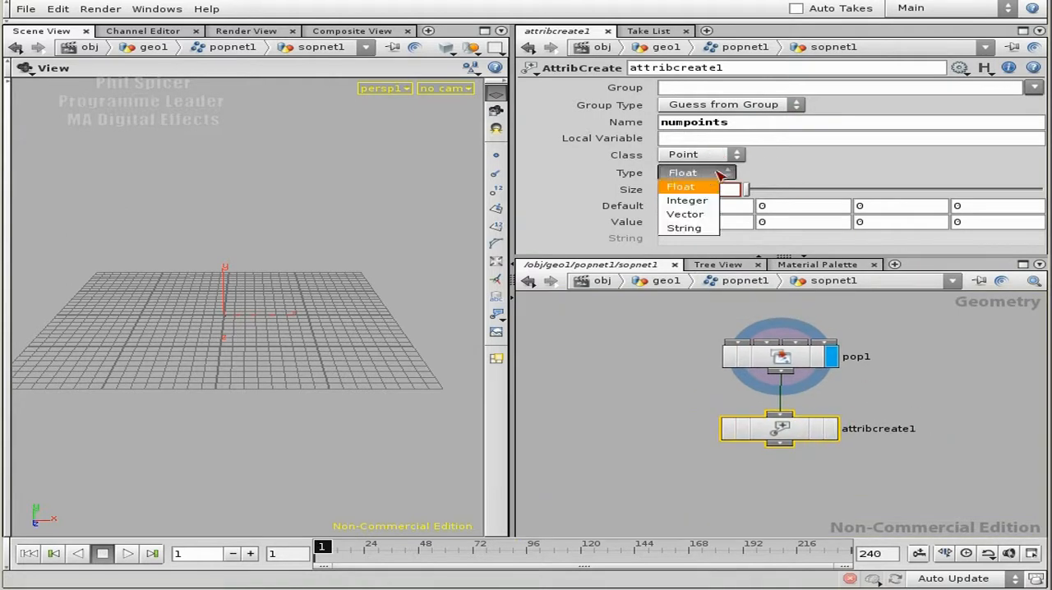
left_click(688, 200)
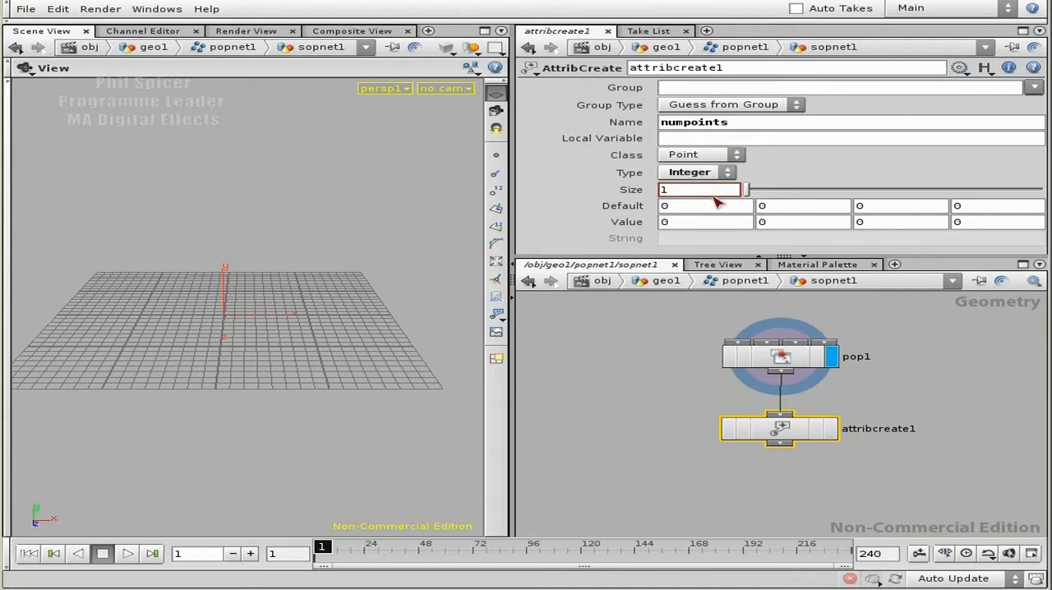
left_click(830, 428)
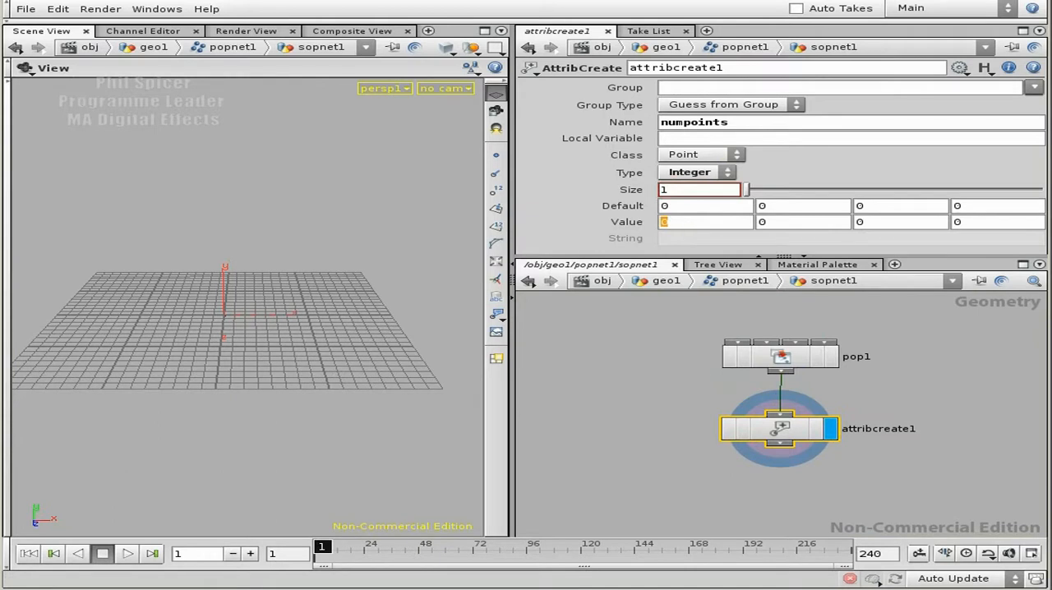
Step: Bring back the Textport, move it clear of the network nodes and inspect pop1's node information
key("alt+Tab")
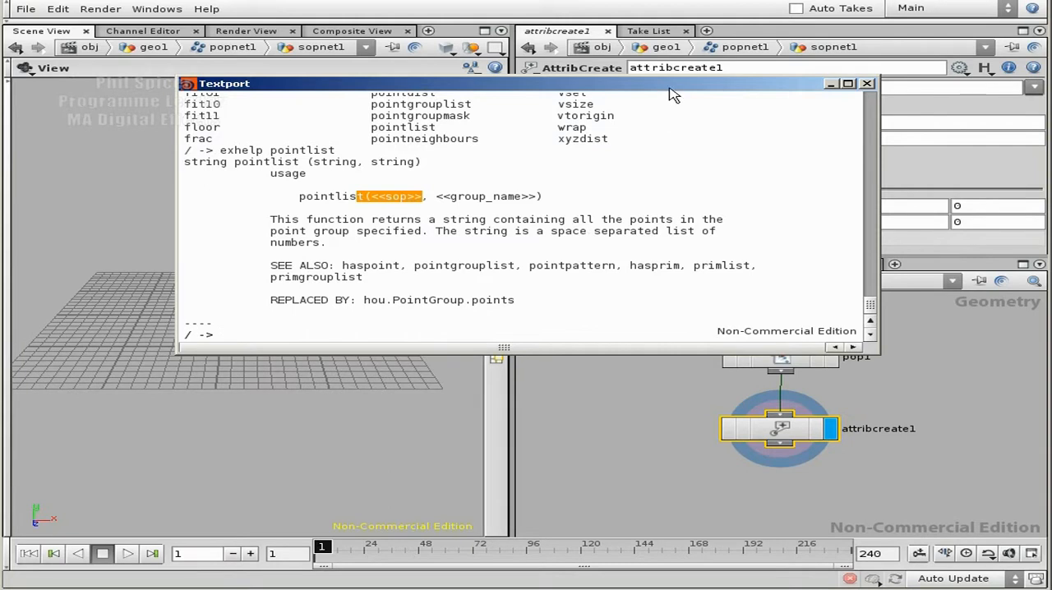
left_click_drag(671, 88, 561, 42)
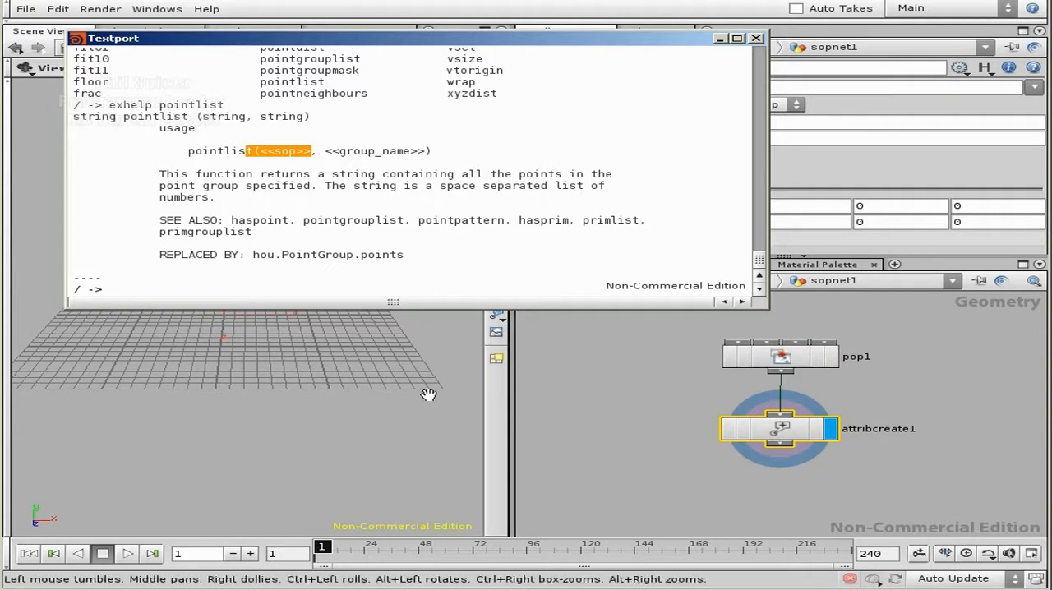
middle_click_drag(789, 357, 957, 479)
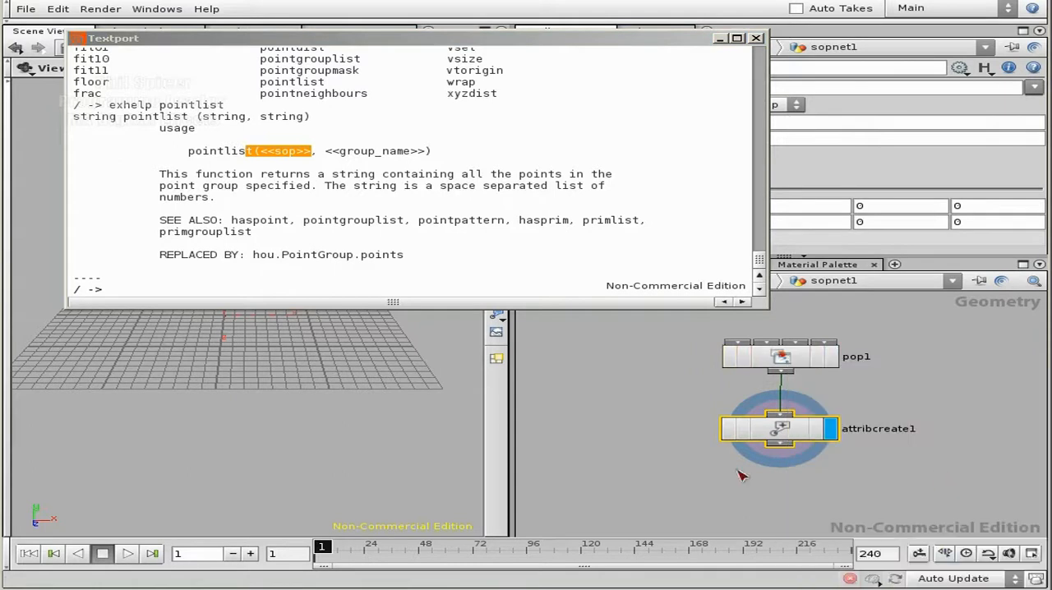
Step: Advance the timeline to frame 20 and examine the split_grp point count in attribcreate1's node information
left_click(251, 553)
left_click(251, 553)
left_click(251, 554)
left_click(250, 553)
left_click(251, 553)
left_click(250, 553)
left_click(251, 553)
left_click(250, 553)
left_click(251, 553)
left_click(251, 553)
left_click(250, 553)
left_click(250, 553)
left_click(251, 553)
left_click(251, 553)
left_click(251, 553)
left_click(251, 553)
middle_click_drag(744, 429, 831, 539)
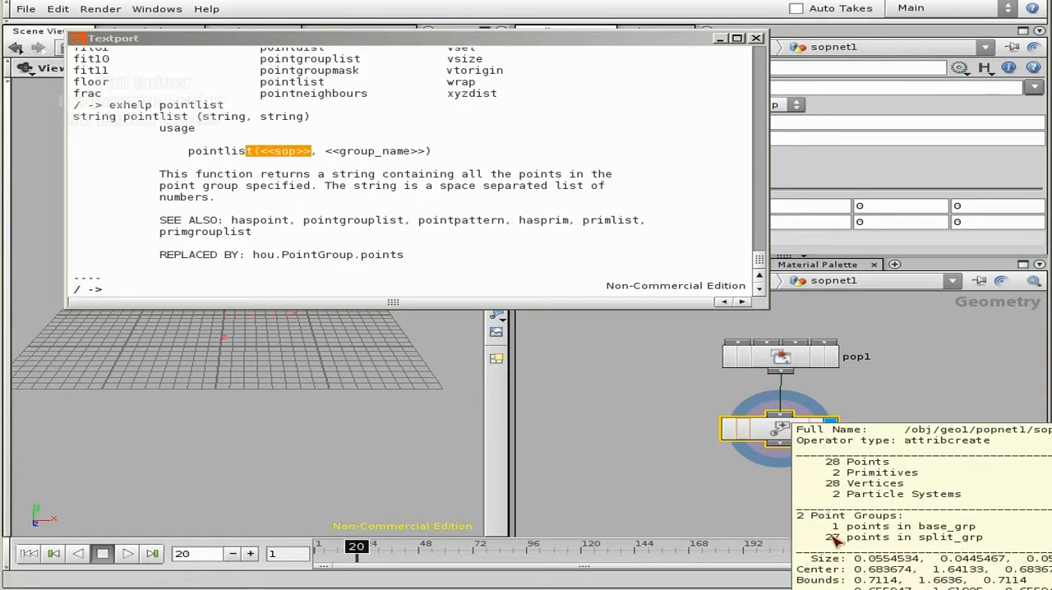
middle_click_drag(833, 540, 833, 539)
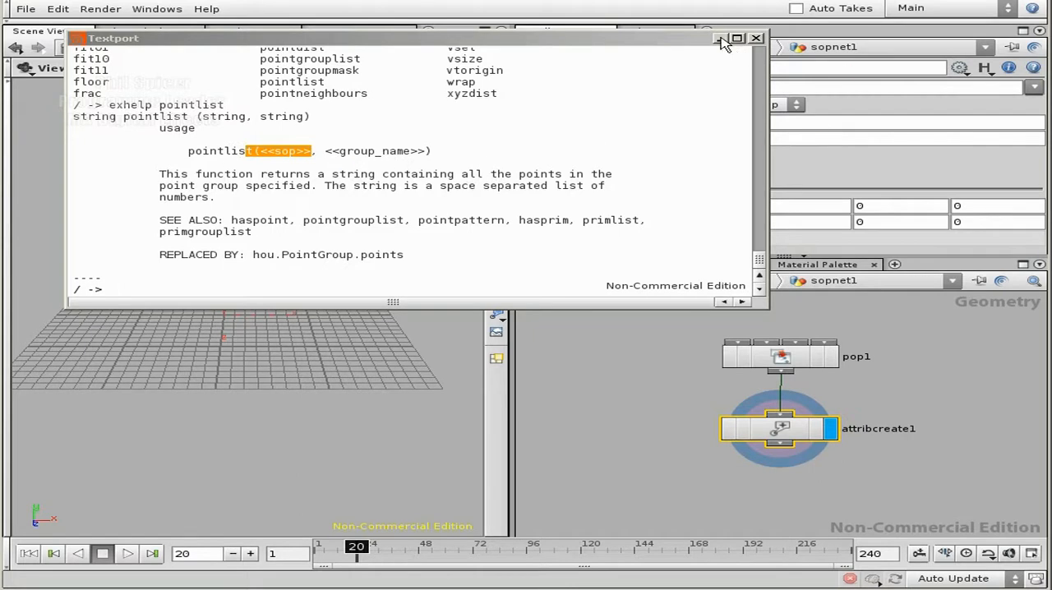
Step: Look up the argc expression in the Textport with "exhelp argc", examine its example arguments and close the Textport
left_click(281, 286)
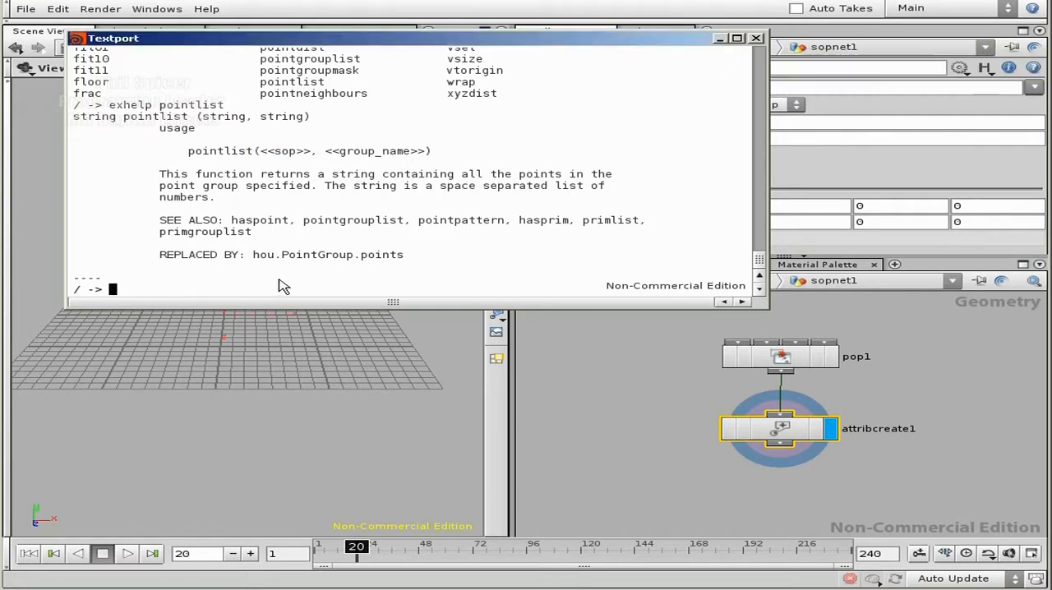
type("exhelp argc")
key("Return")
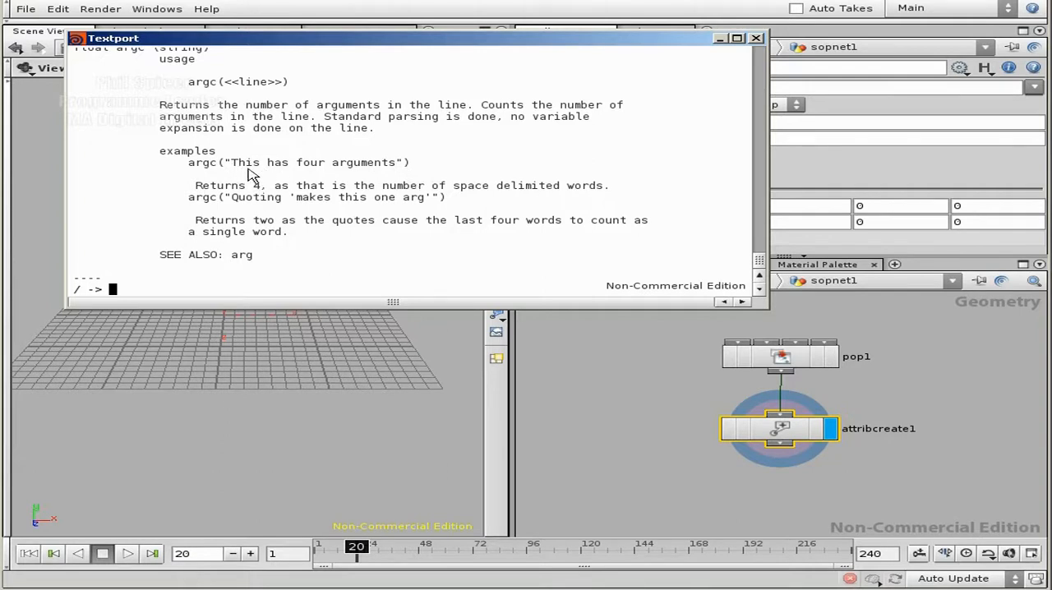
left_click_drag(231, 162, 253, 163)
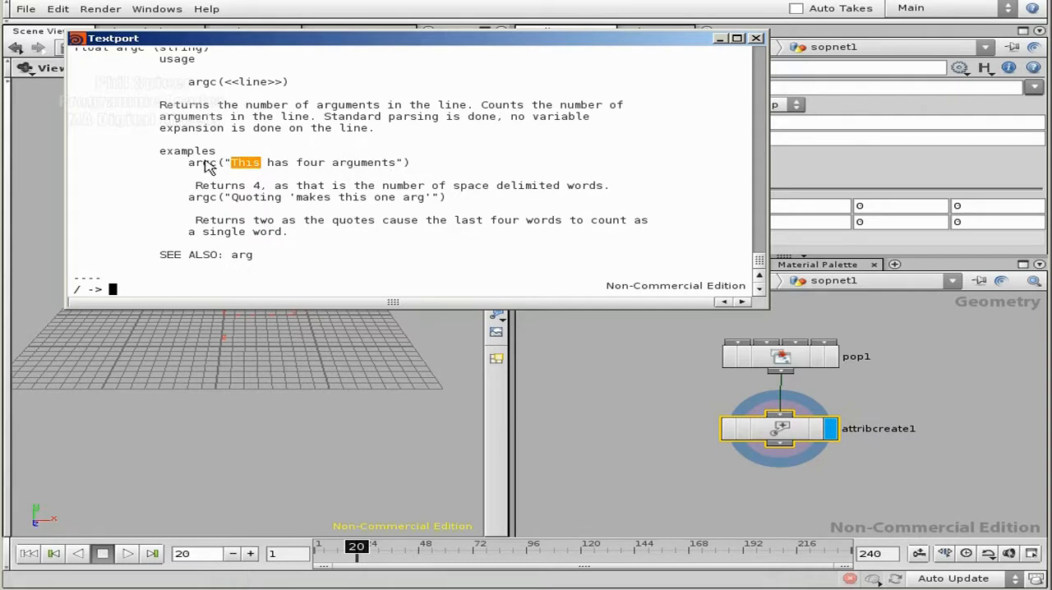
left_click(756, 38)
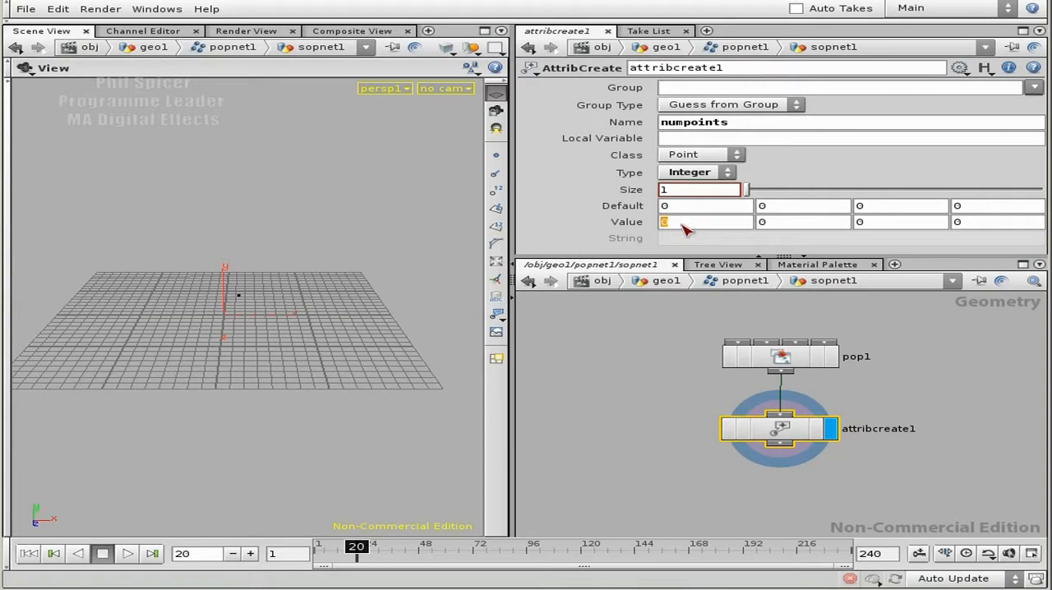
Step: Set attribcreate1's first value to pointlist("../pop1") and check the POP path on pop1
type("a")
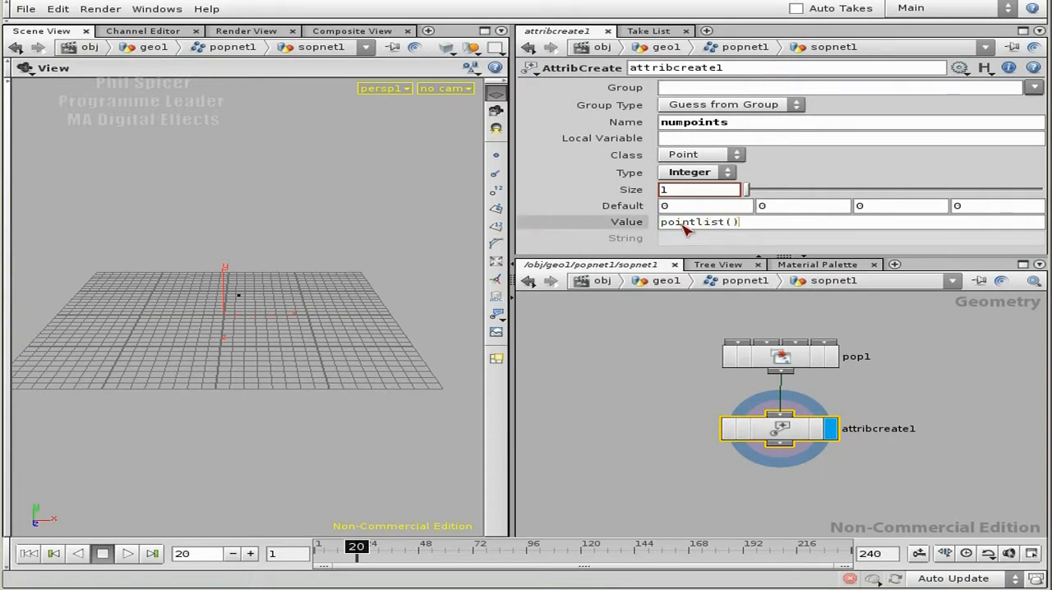
key("Left")
type("../")
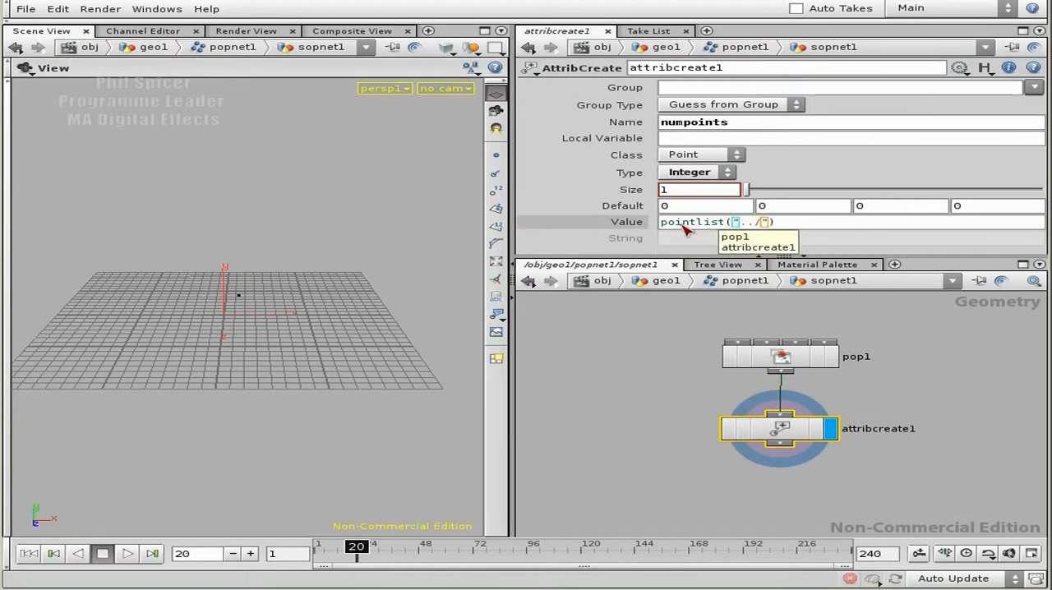
type("pop")
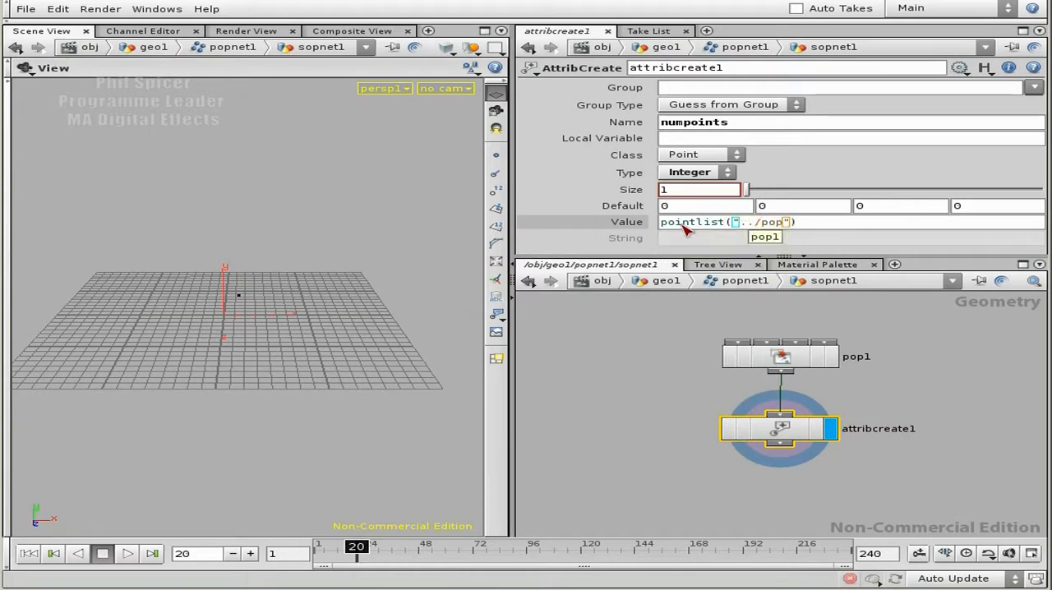
type("1")
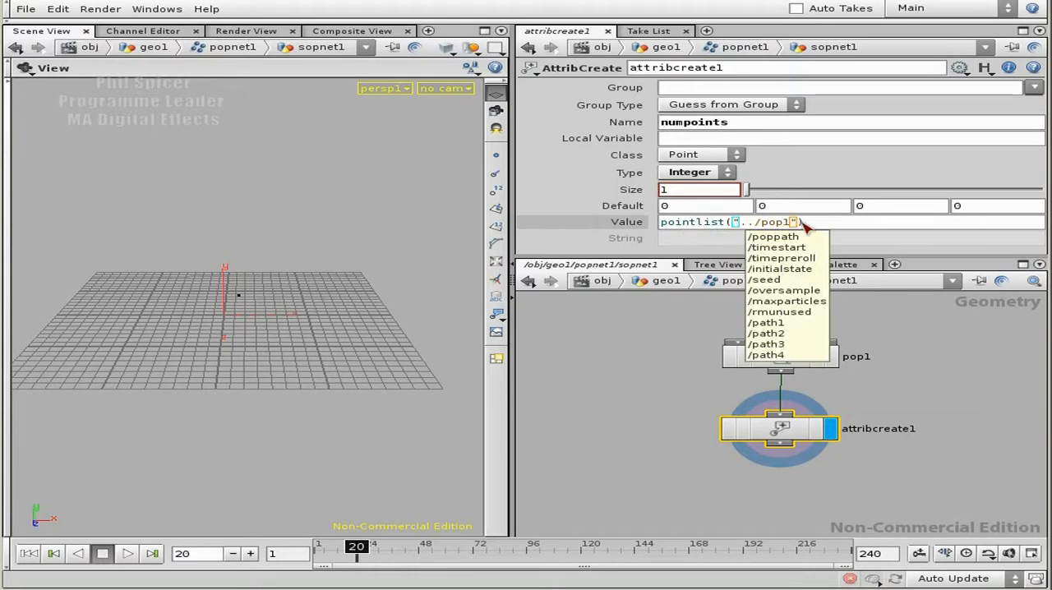
left_click(803, 359)
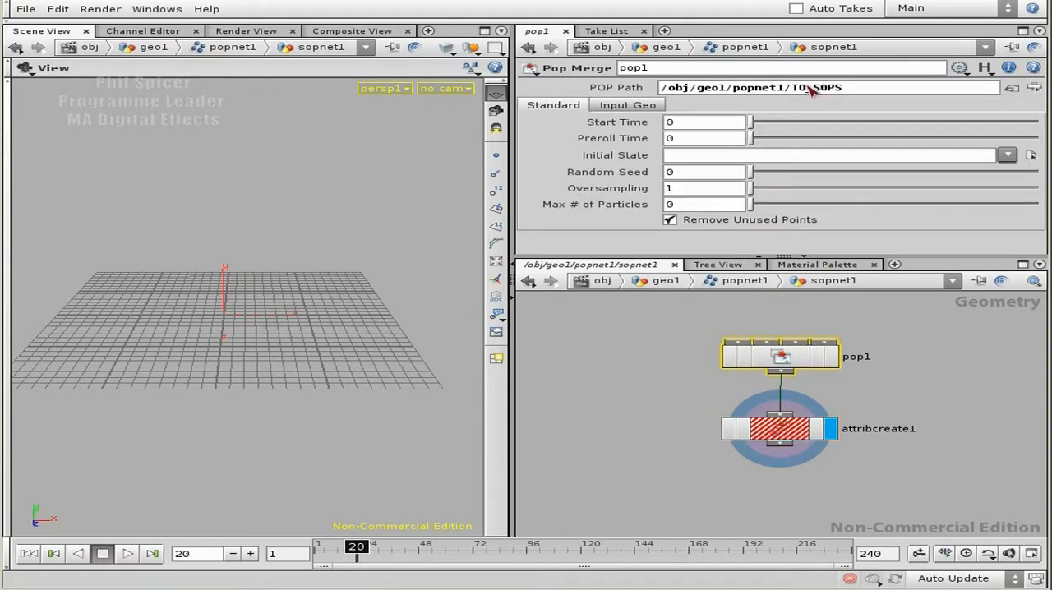
left_click(785, 428)
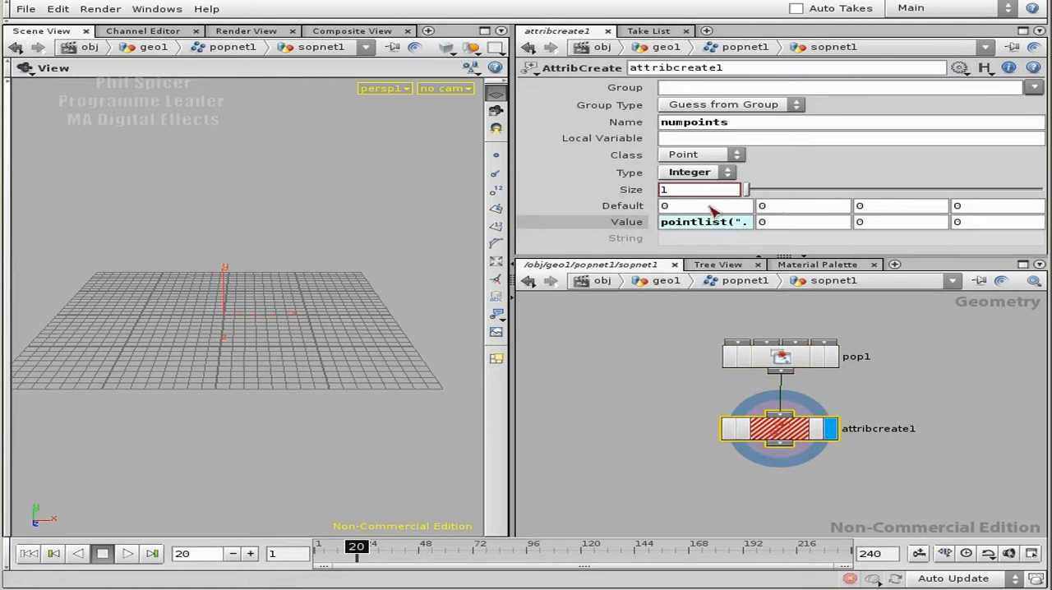
Step: Add "split_grp" as the second argument, making the value expression pointlist("../pop1","split_grp")
left_click(744, 222)
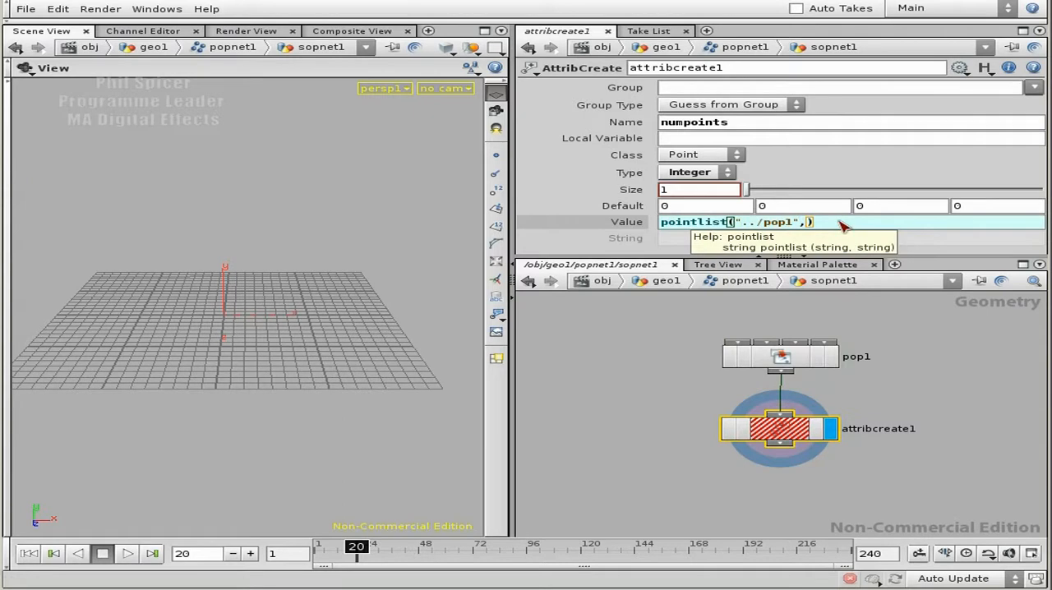
key("Left")
type("split_grp")
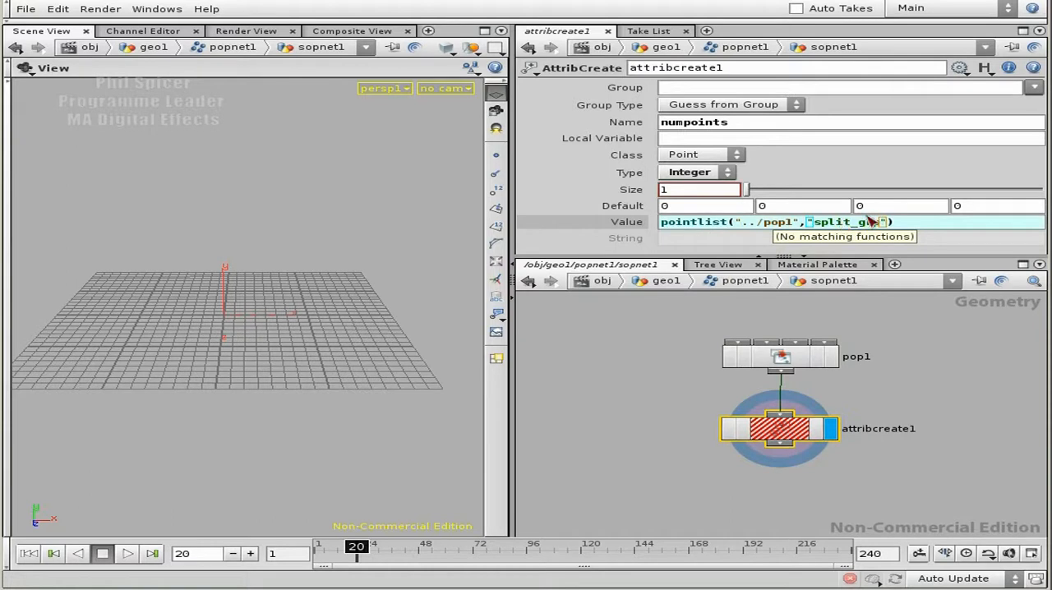
left_click(926, 224)
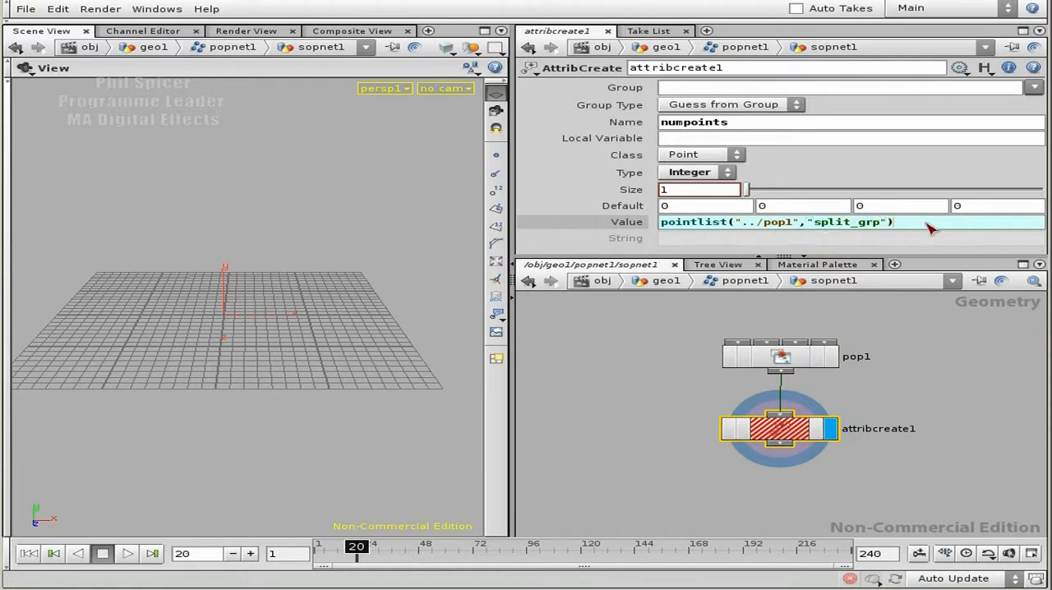
key("Return")
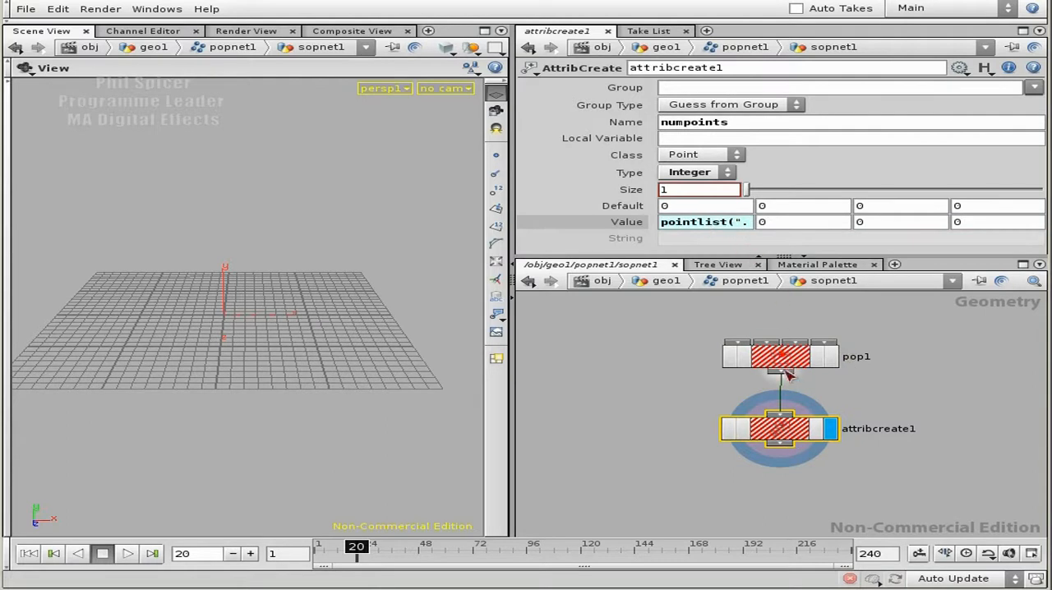
Step: Wrap the value expression in argc so it reads argc(pointlist("../pop1","split_grp"))
left_click(713, 222)
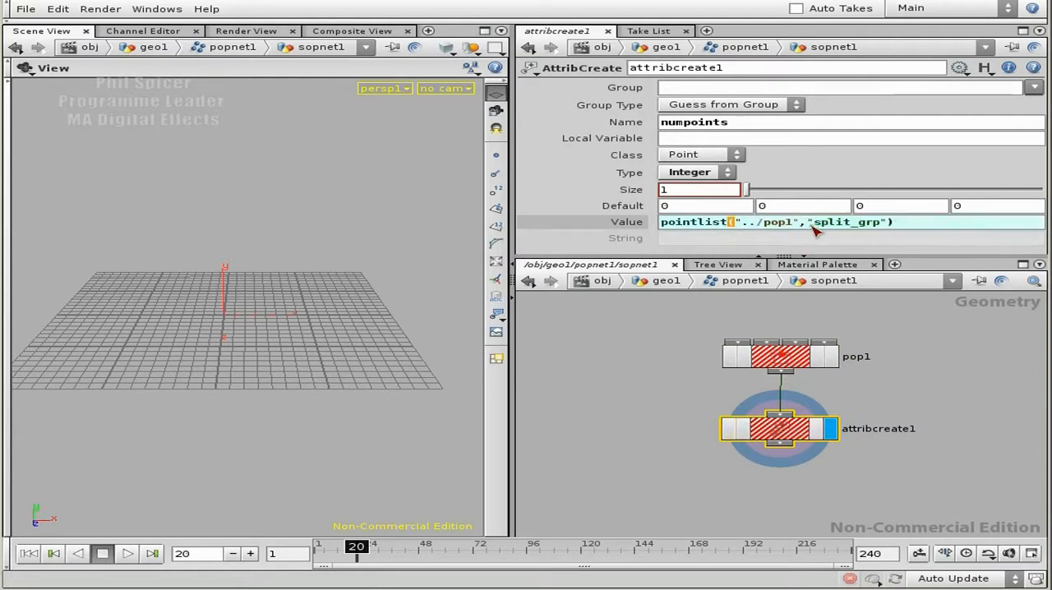
left_click(662, 222)
type("argc(")
key("End")
type(")")
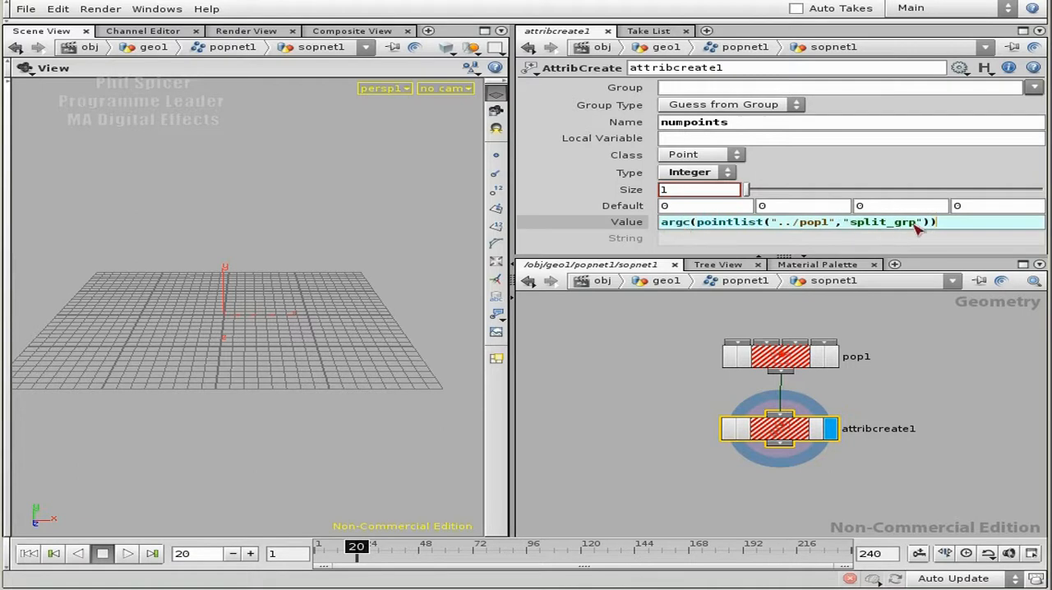
key("Return")
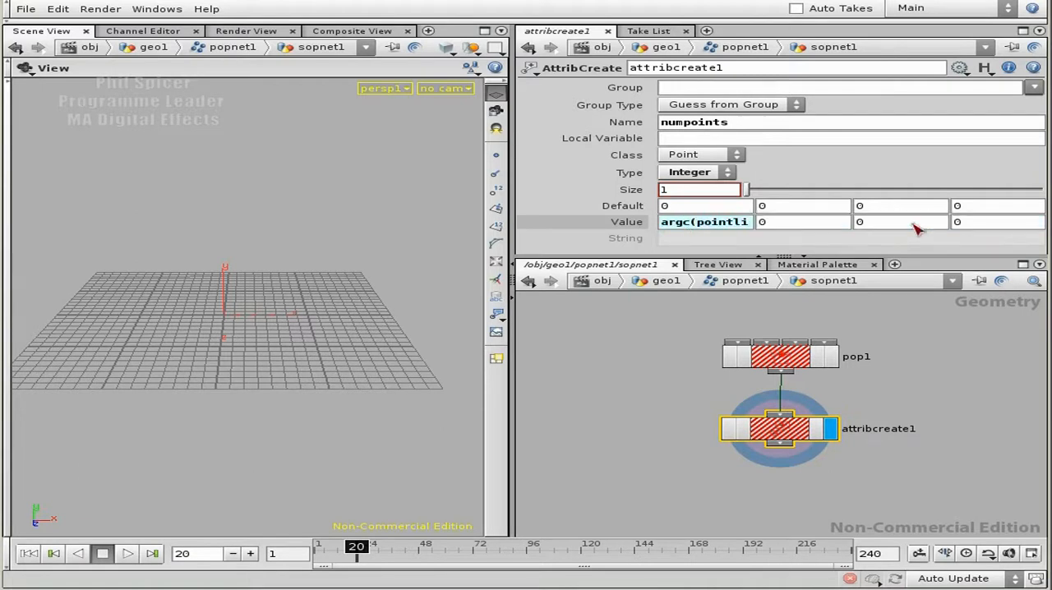
Step: Show the evaluated numpoints value and inspect the node information and settings of pop1
left_click(626, 225)
left_click_drag(785, 429, 783, 425)
middle_click(786, 359)
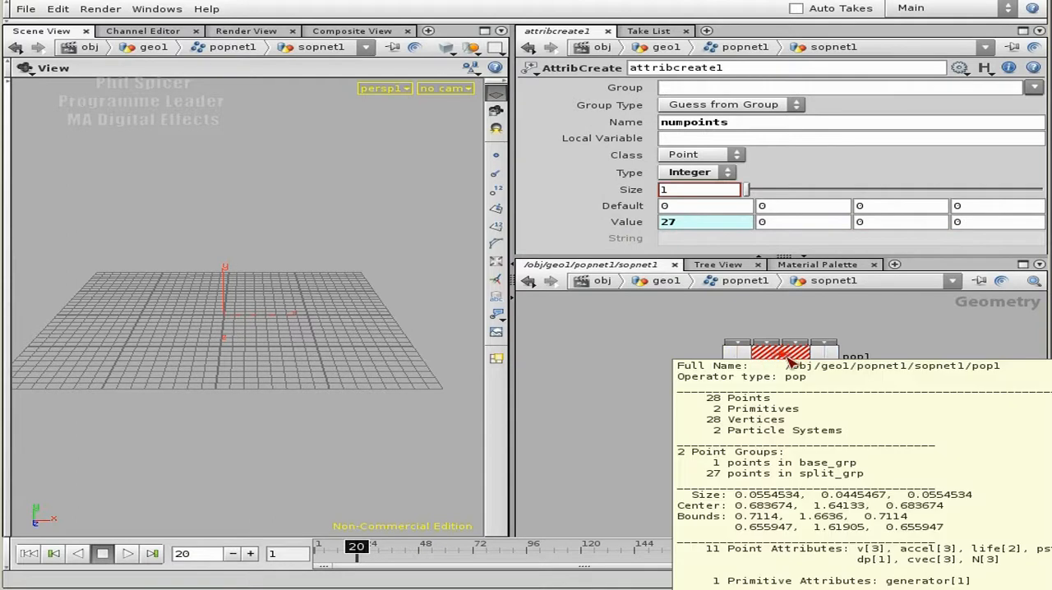
middle_click(785, 422)
left_click(785, 359)
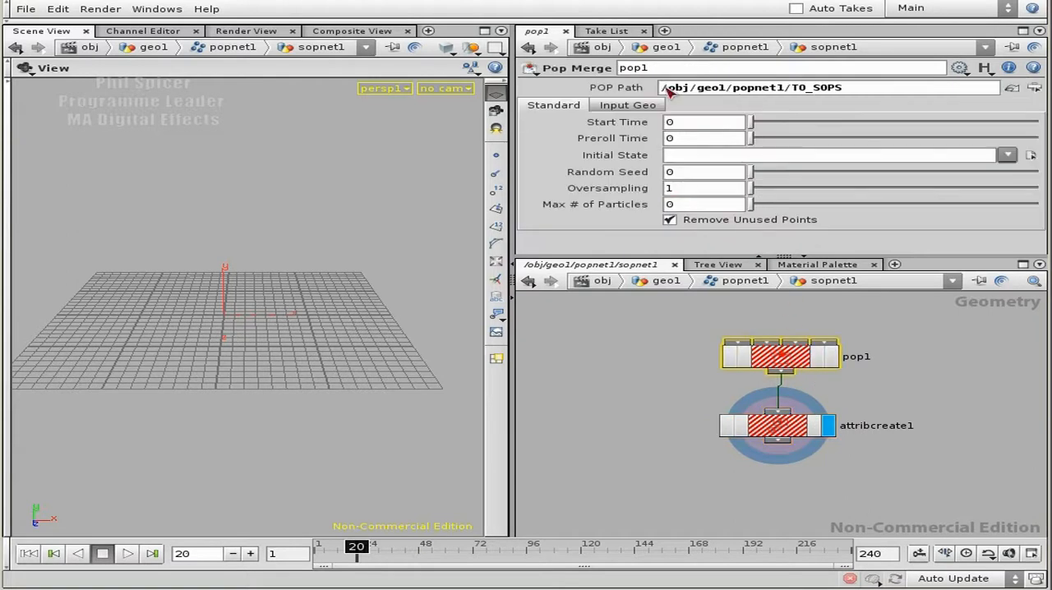
middle_click_drag(790, 364, 945, 311)
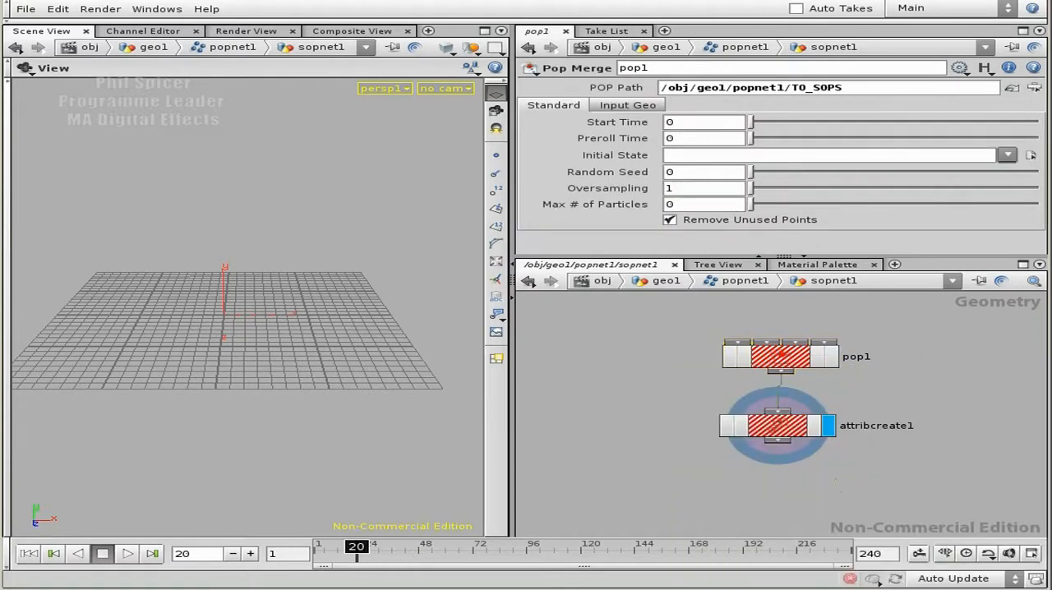
Step: Rewind and replay the particle simulation to recook the nodes, ending back at the first frame
left_click(53, 554)
left_click(129, 554)
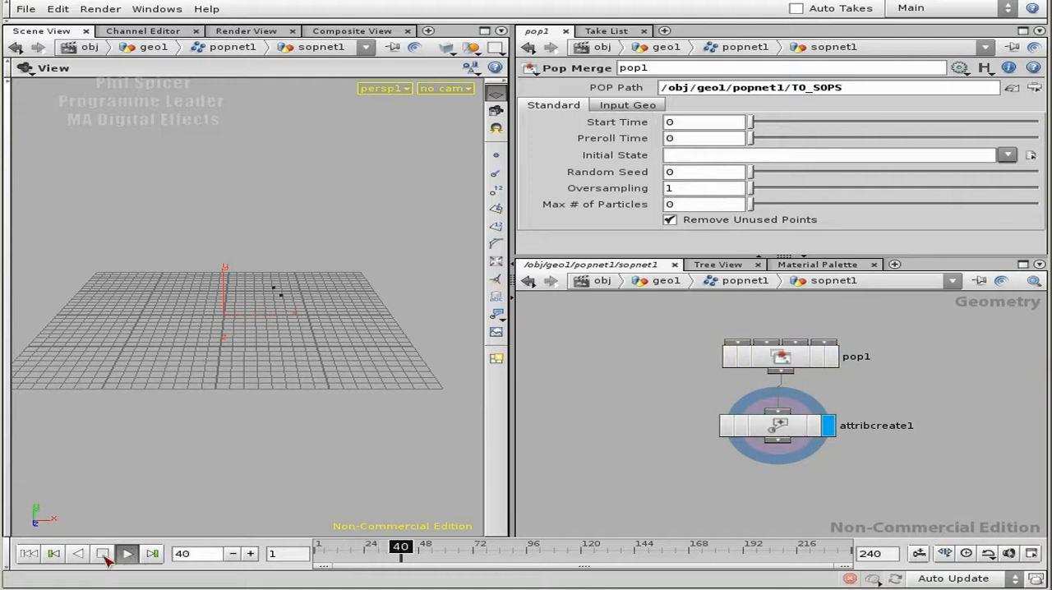
left_click(29, 553)
left_click(129, 554)
left_click(30, 554)
Step: Step the timeline to frame 20 and compare attribcreate1's evaluated value with its node information
left_click(251, 553)
left_click(251, 553)
left_click(251, 553)
left_click(251, 553)
left_click(251, 554)
left_click(251, 553)
left_click(250, 553)
left_click(251, 553)
middle_click(777, 423)
left_click(776, 424)
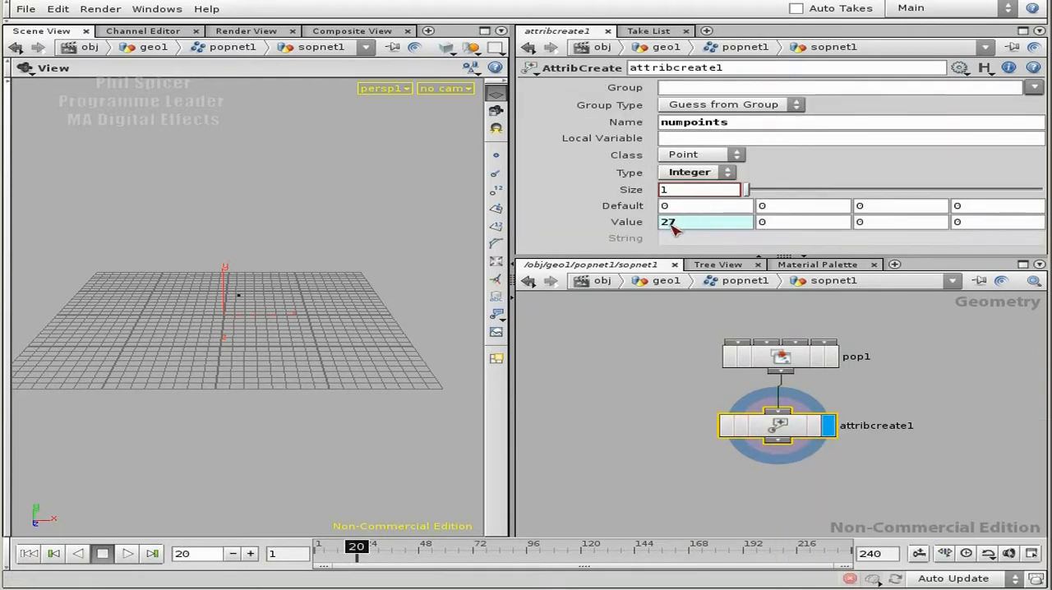
middle_click_drag(776, 432, 816, 538)
Step: Add a Null node connected below attribcreate1
middle_click_drag(850, 476, 779, 391)
key("Tab")
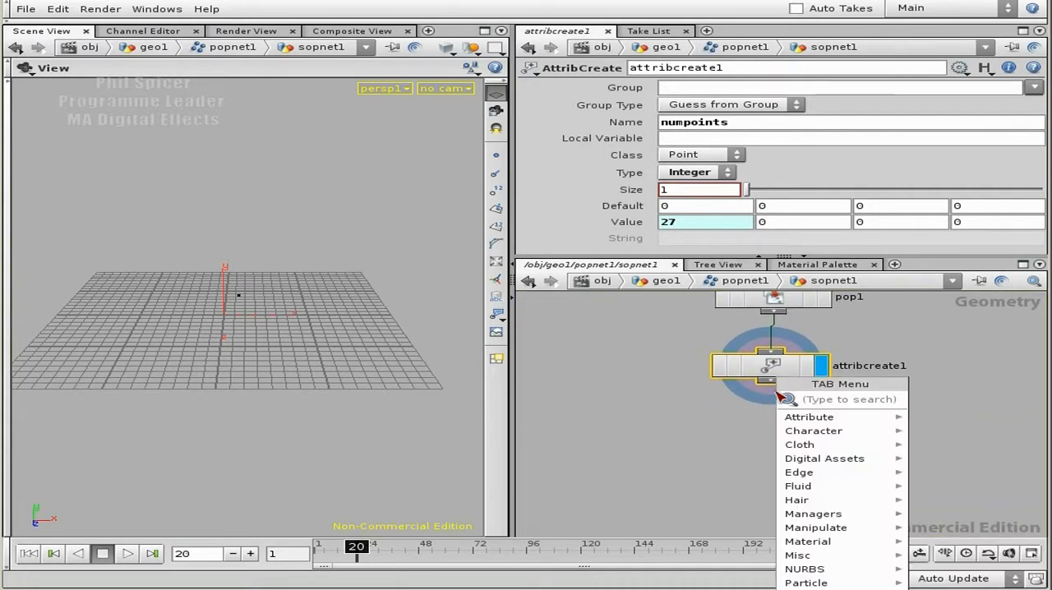
type("Null")
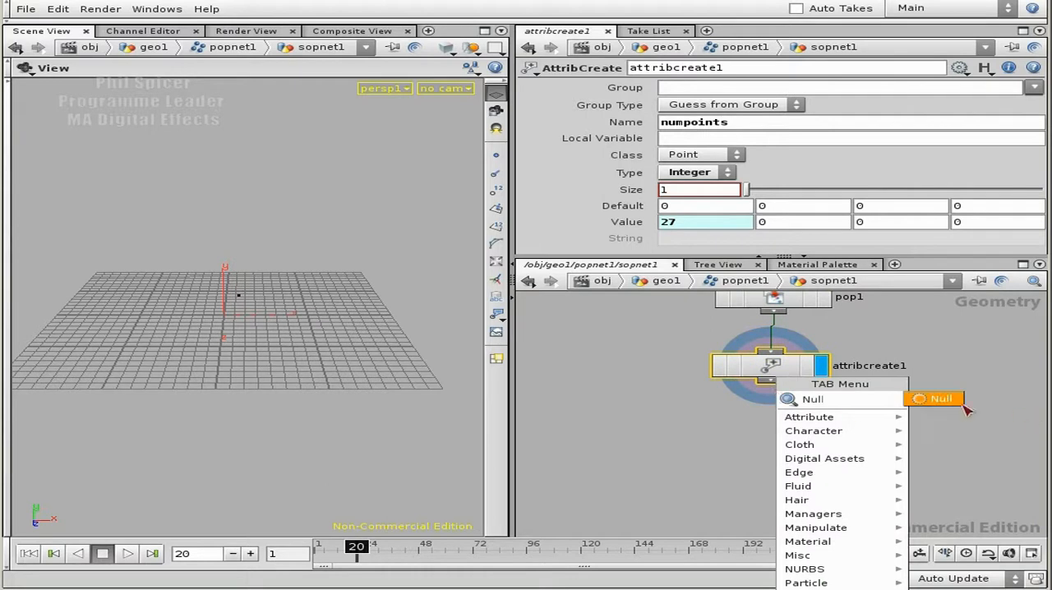
key("Return")
left_click(746, 436)
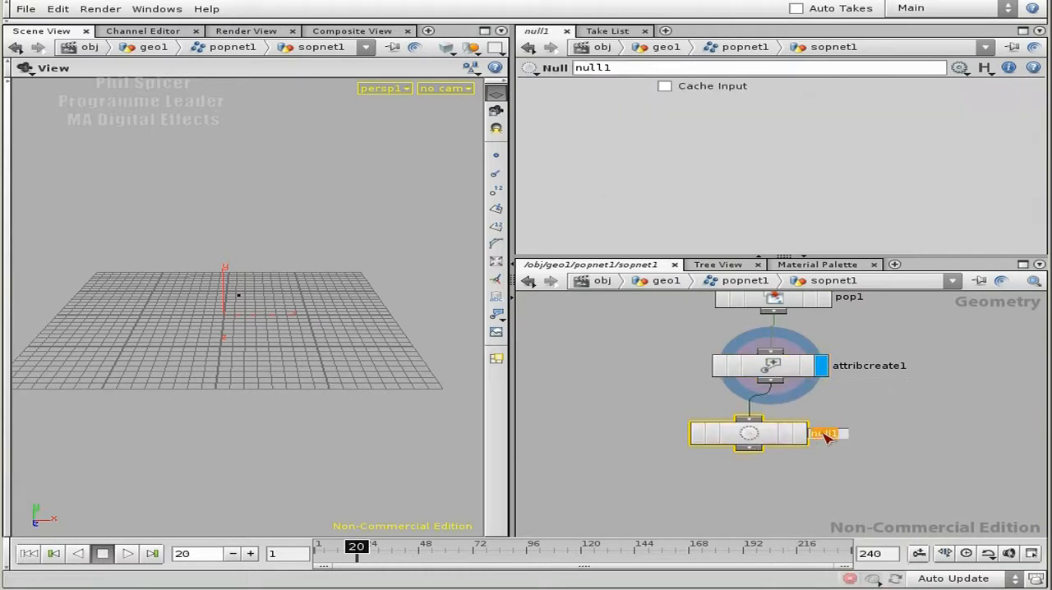
Step: Rename the Null node TO_POPS, make it the displayed node and align it beneath attribcreate1
type("TO_POPS")
key("Return")
left_click(801, 434)
left_click_drag(759, 433, 785, 454)
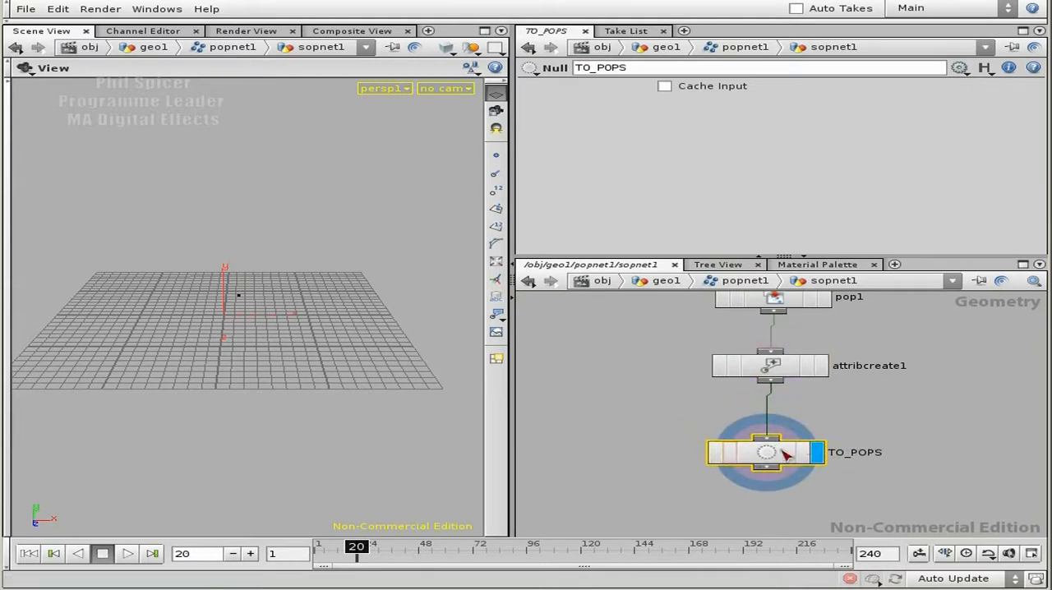
Step: Rename the attribcreate1 node attribcreate_numpoints and check its parameters
left_click(882, 366)
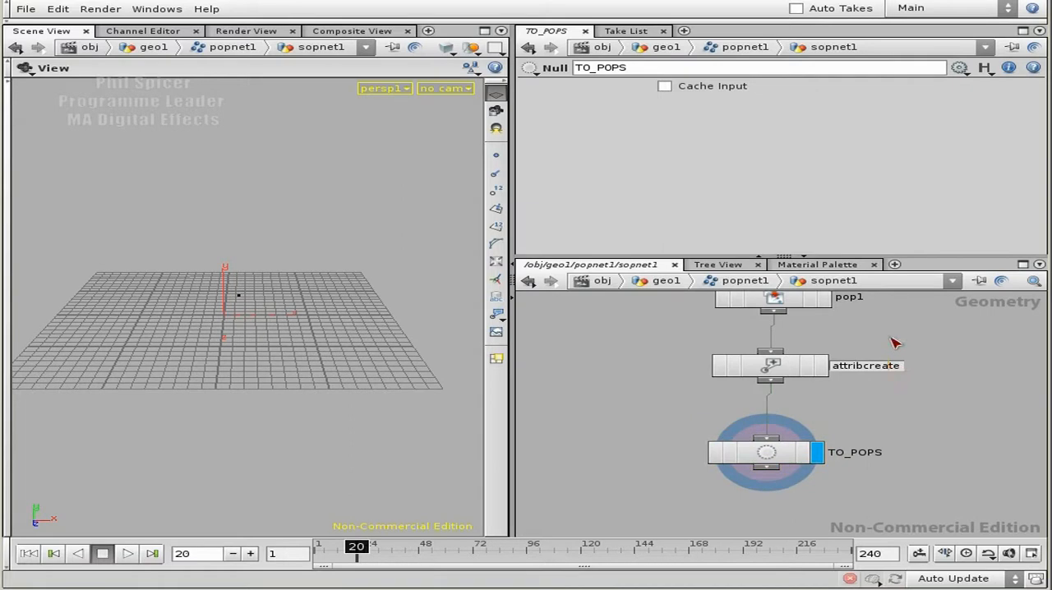
type("1")
type("numpoints")
key("Return")
left_click(814, 368)
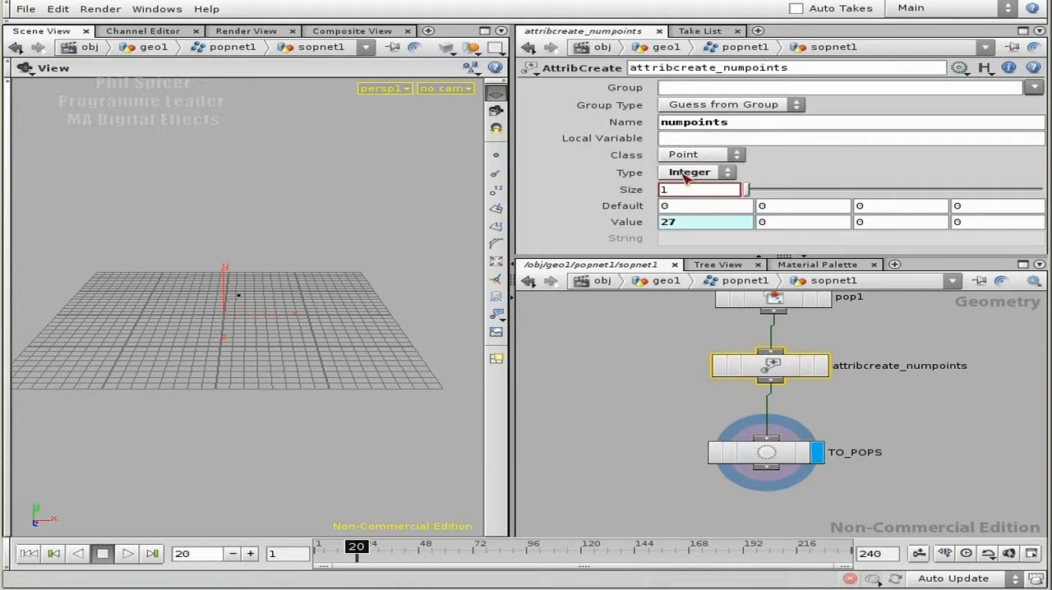
middle_click_drag(927, 421, 894, 405)
left_click(887, 416)
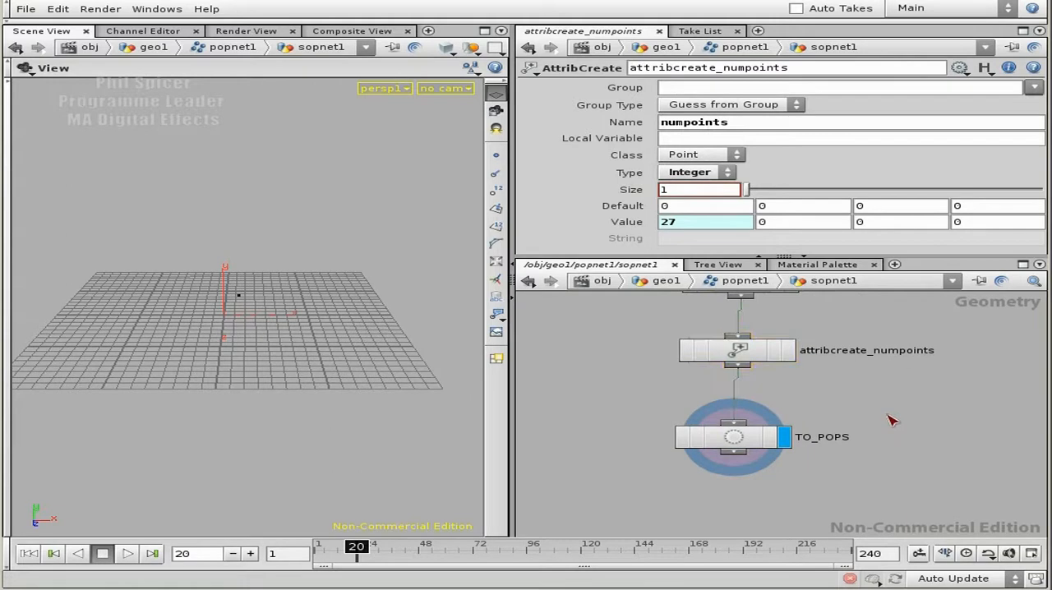
Step: Return to the popnet1 level, shift sopnet1 aside and add an AttribTransfer node fed by the TO_SOPS output
key("u")
middle_click_drag(811, 454, 843, 455)
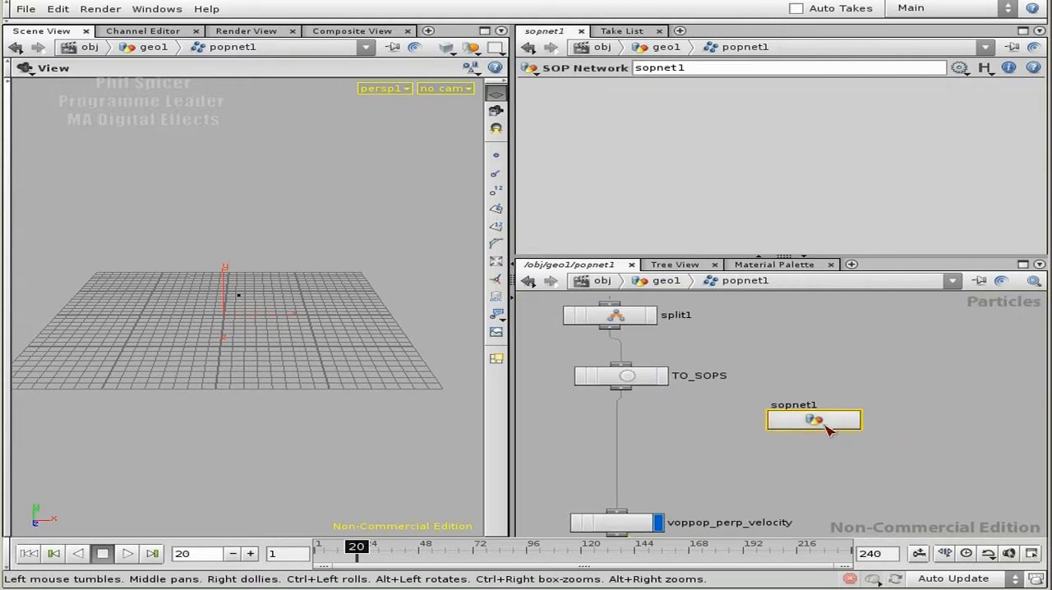
left_click_drag(822, 426, 855, 425)
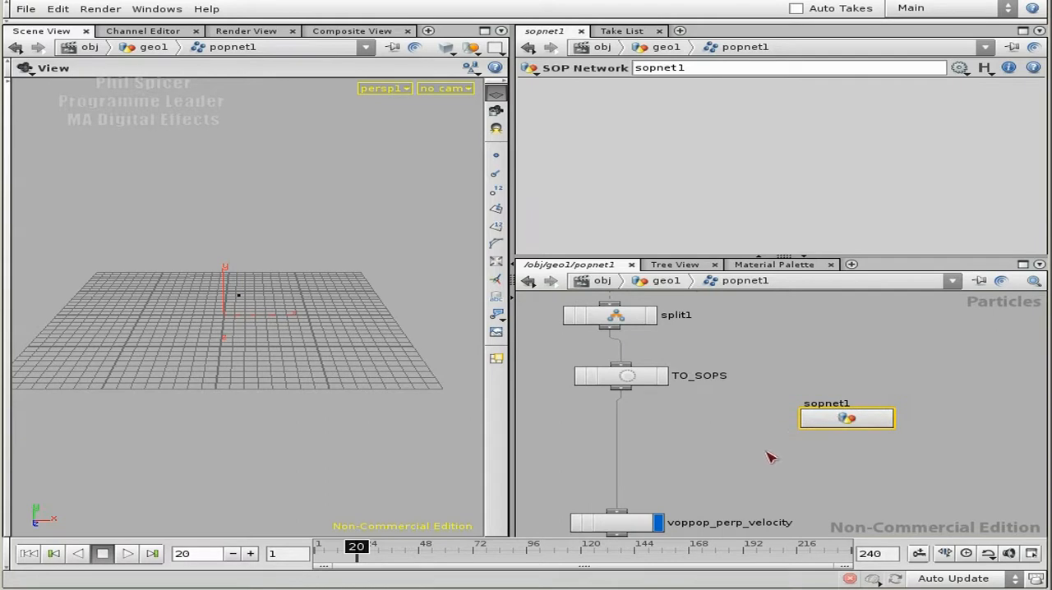
middle_click_drag(772, 458, 775, 405)
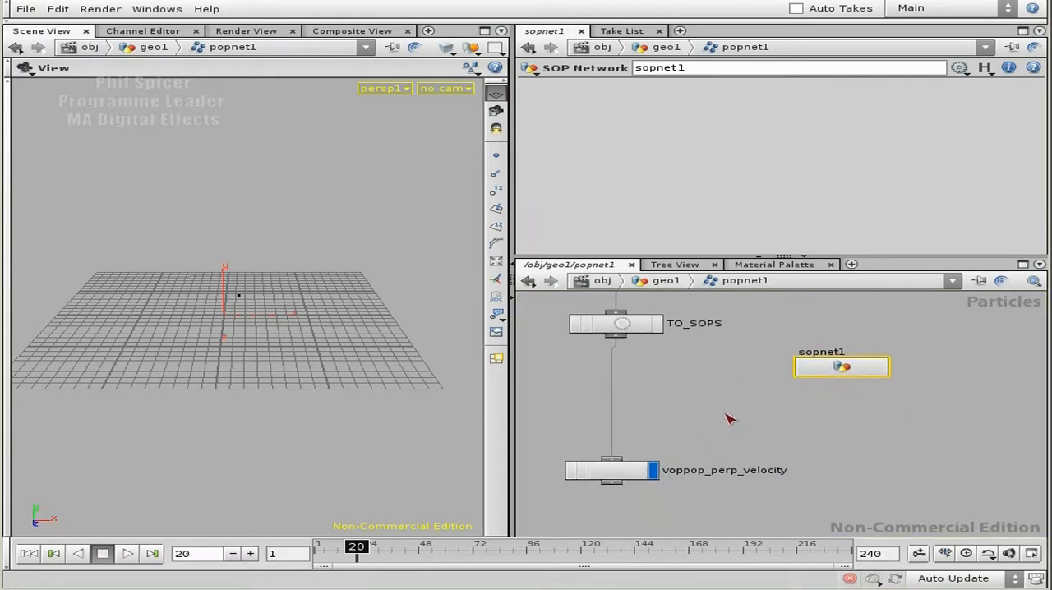
key("Tab")
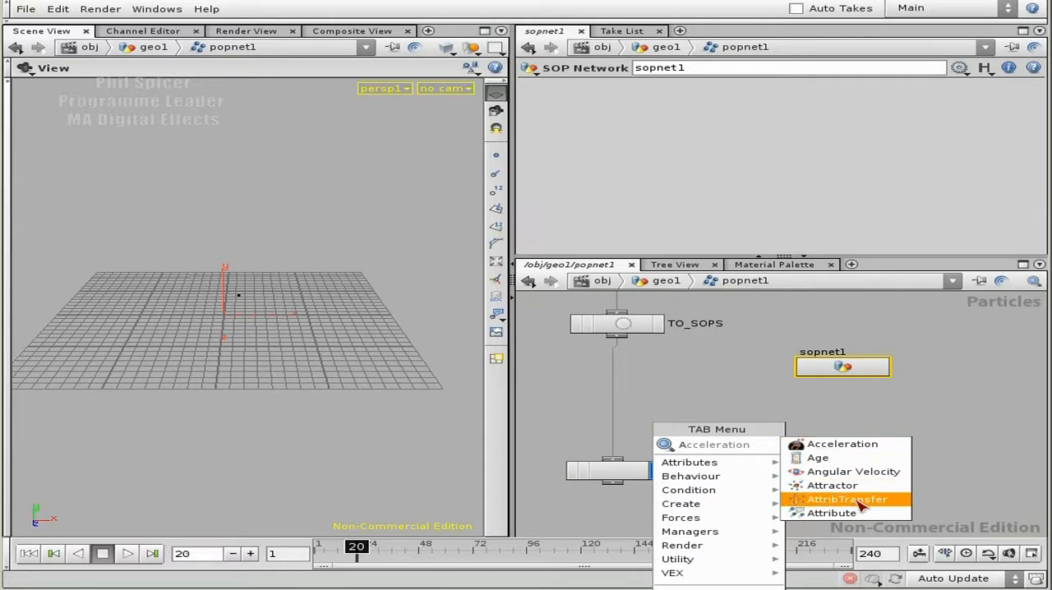
left_click(849, 500)
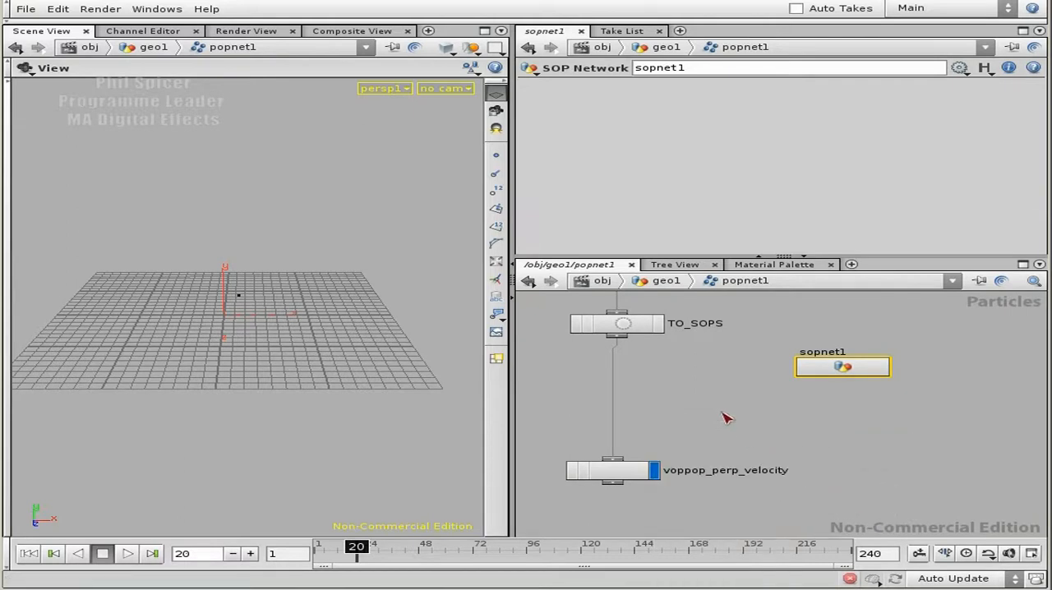
left_click(722, 411)
left_click_drag(626, 340, 724, 403)
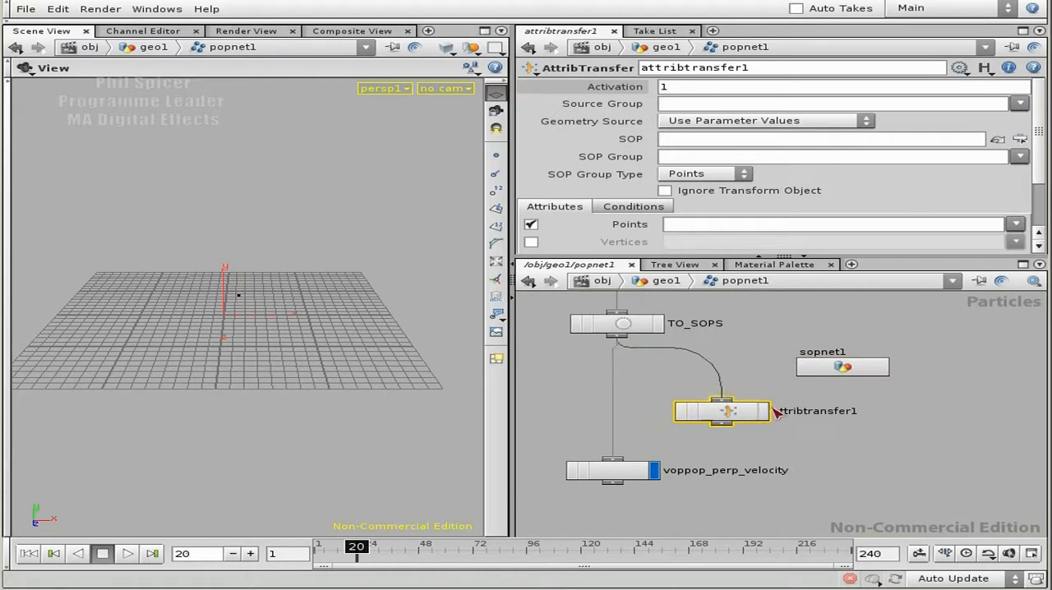
Step: Rearrange the particle network, moving TO_SOPS away from the split1 column and placing sopnet1 on the opposite side of the node chain
middle_click_drag(758, 346, 715, 386)
left_click_drag(823, 406, 934, 412)
middle_click_drag(860, 387, 883, 382)
left_click_drag(633, 371, 786, 372)
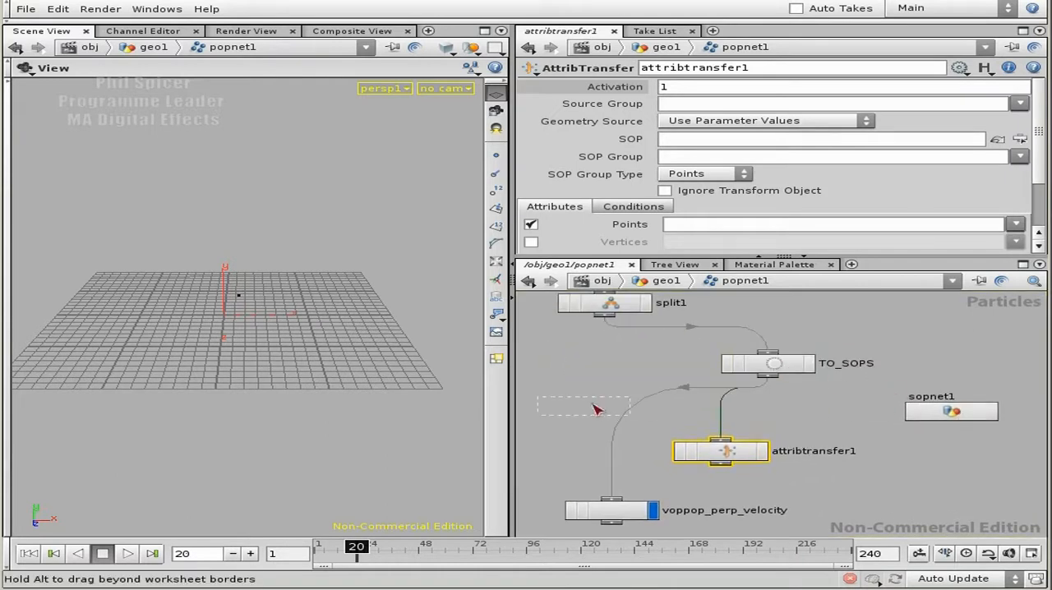
left_click_drag(953, 410, 543, 397)
middle_click_drag(607, 377, 806, 381)
Step: Rename the sopnet1 node sopnet_numpoints and select it
left_click_drag(748, 398, 711, 396)
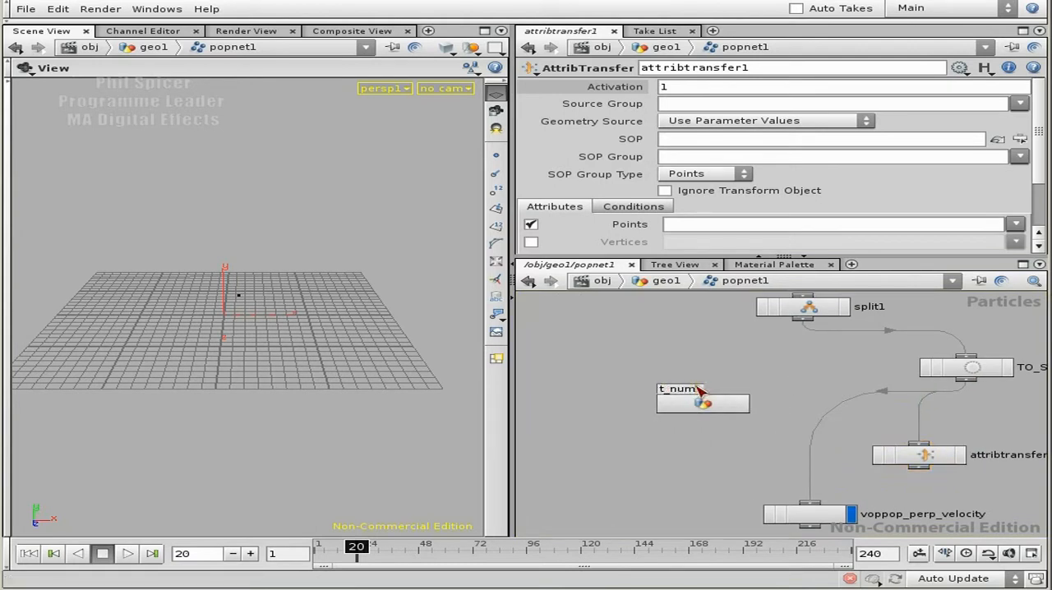
key("Return")
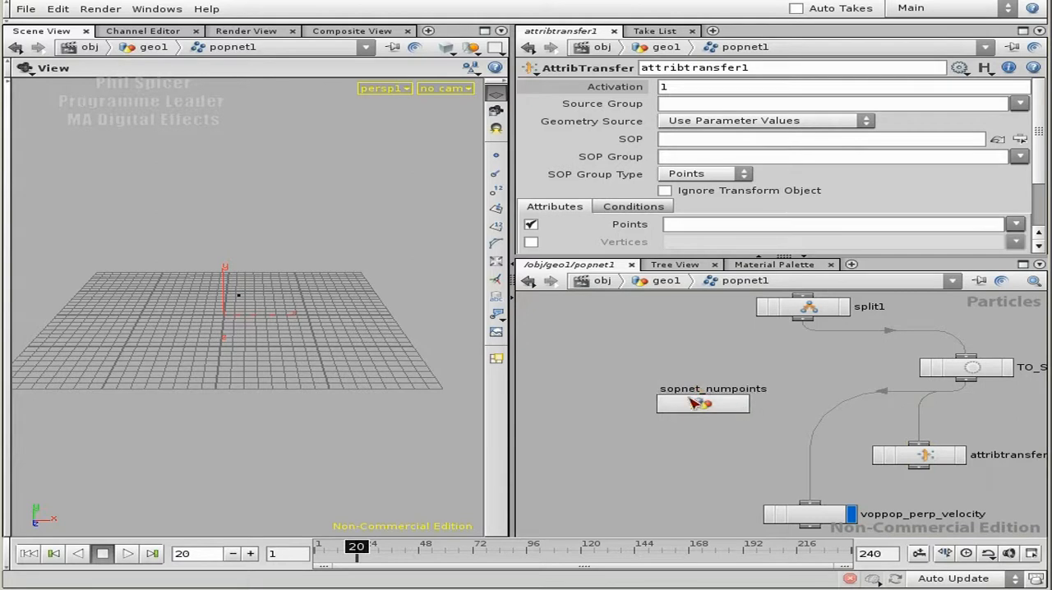
left_click(713, 402)
Step: Connect attribtransfer1's output to the voppop_perp_velocity input and move attribtransfer1 beneath TO_SOPS
middle_click_drag(1003, 436, 939, 406)
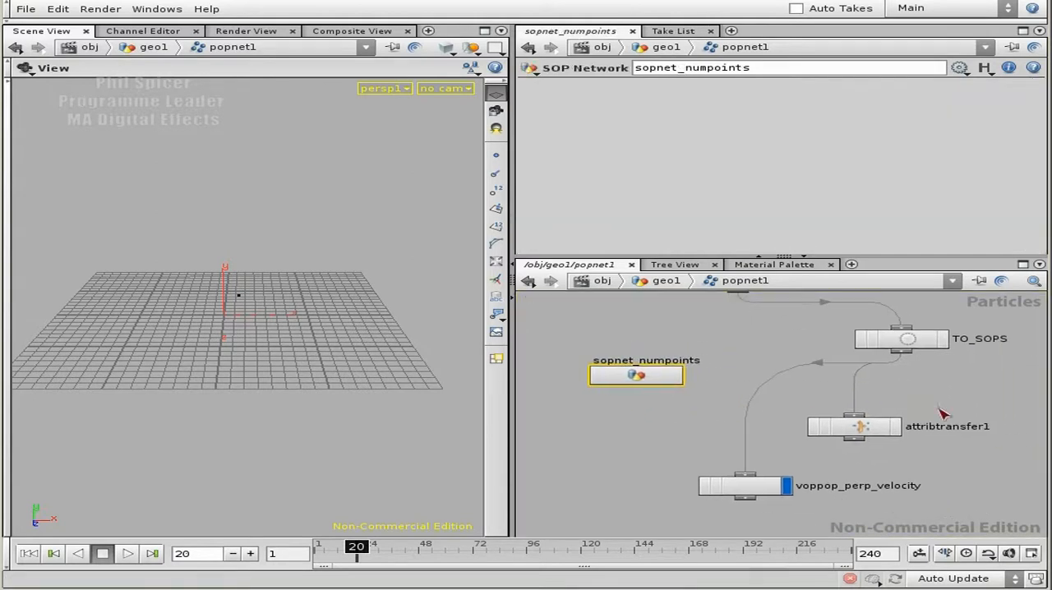
left_click(854, 440)
left_click(746, 474)
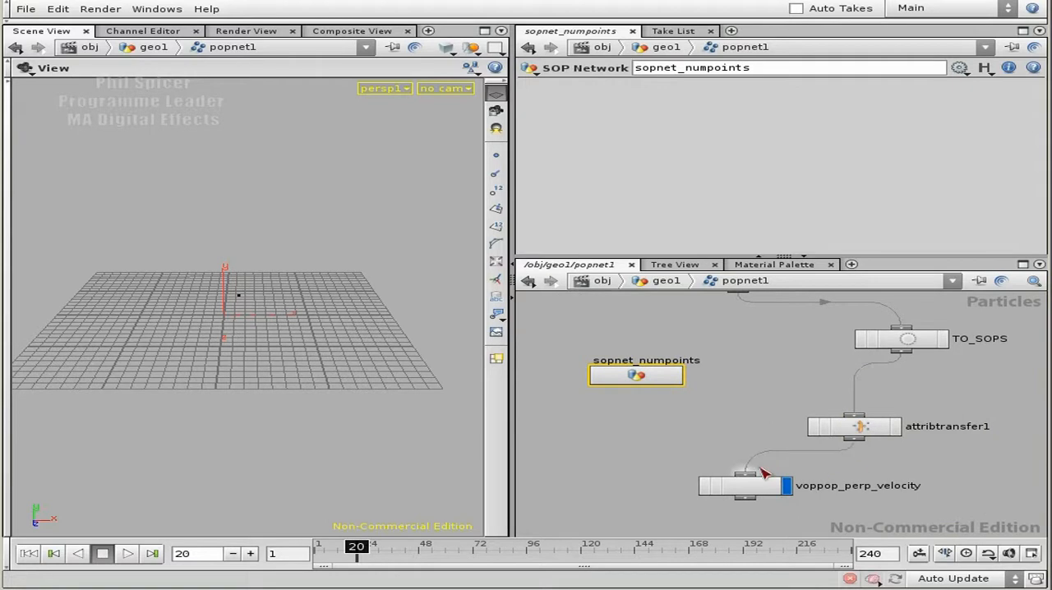
middle_click_drag(923, 414, 840, 425)
left_click_drag(791, 464, 822, 462)
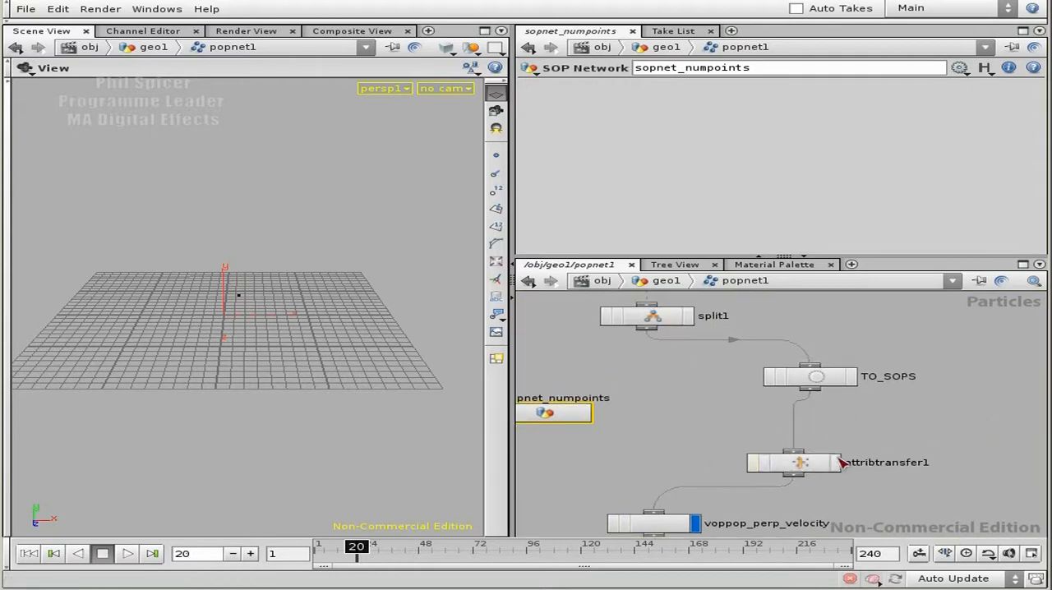
Step: Rename the attribtransfer1 node attribtransfer_numpoints
double_click(888, 463)
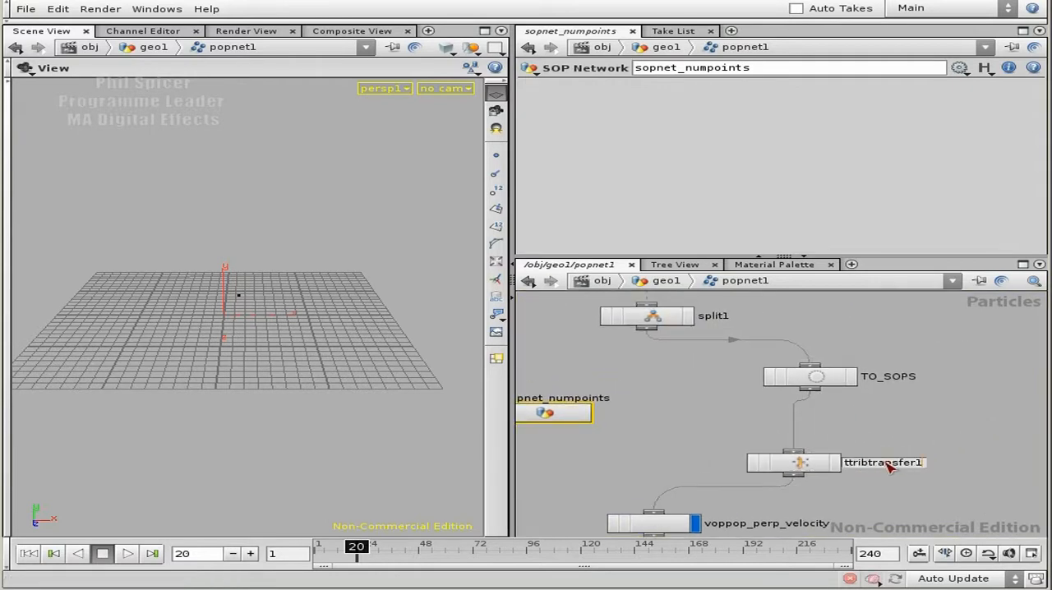
type("_numpoints")
key("Return")
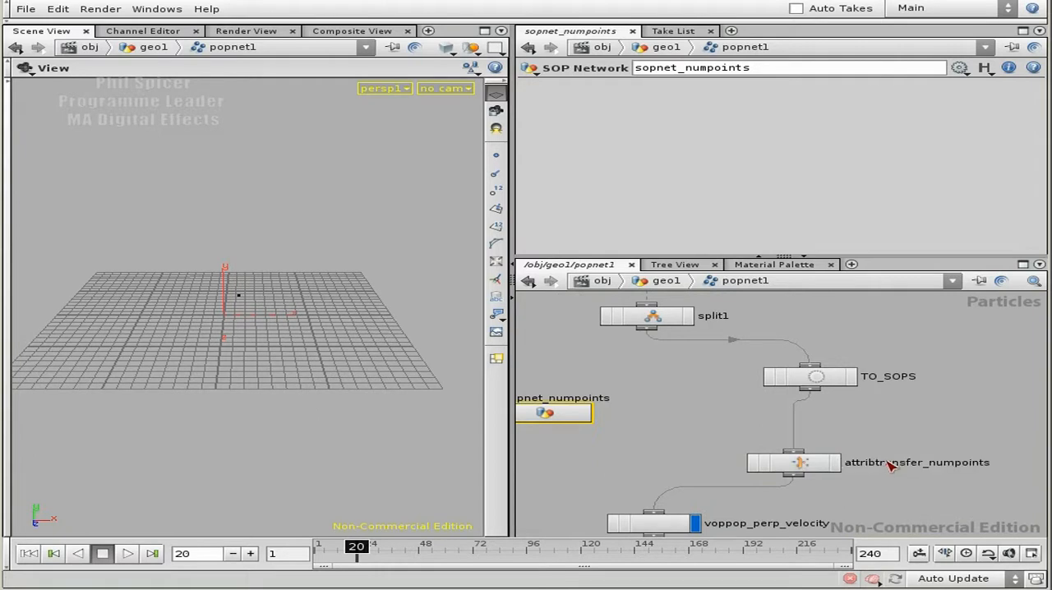
Step: On attribtransfer_numpoints, set the Source Group to split_grp and the SOP to /obj/geo1/popnet1/sopnet_numpoints/TO_POPS
left_click(790, 463)
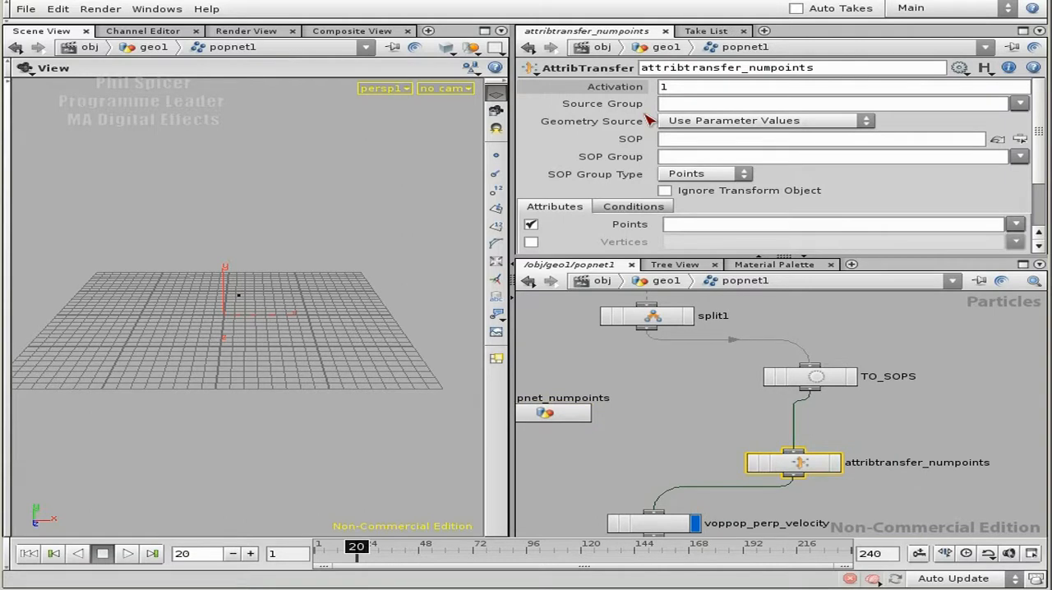
left_click(1019, 104)
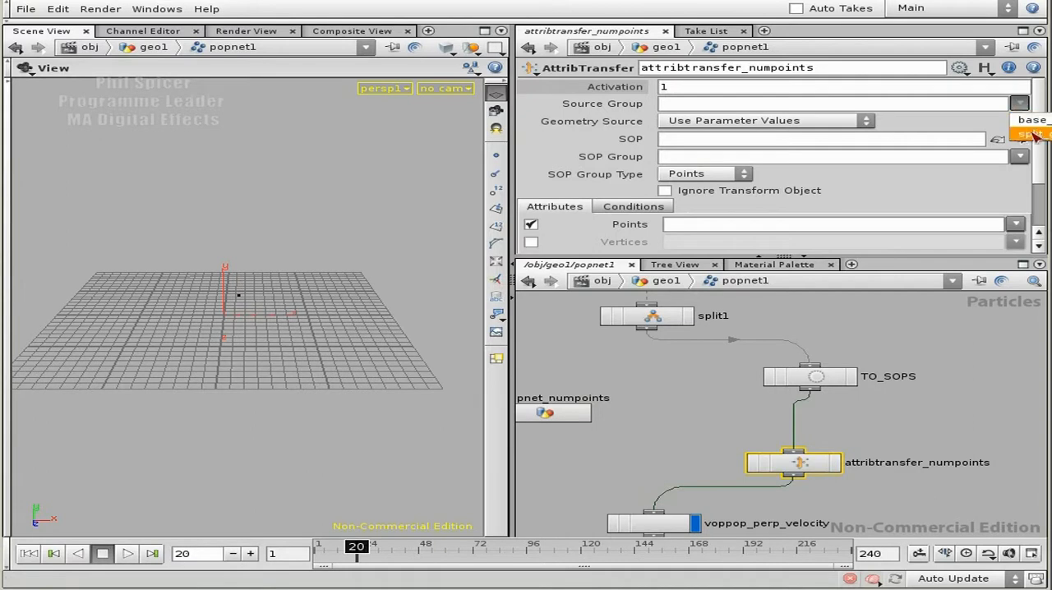
left_click(1037, 135)
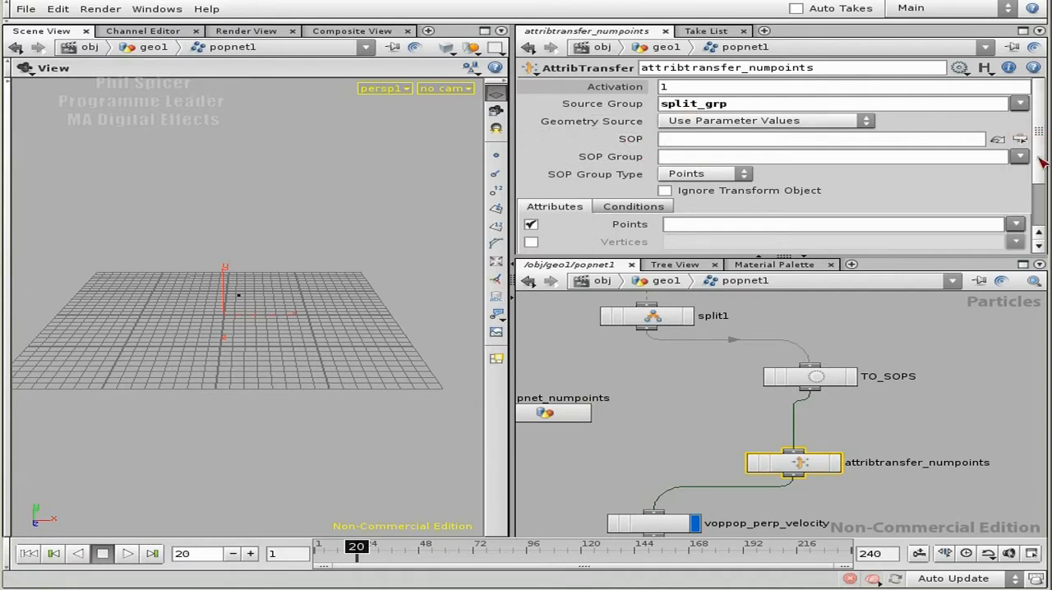
middle_click_drag(625, 378, 654, 377)
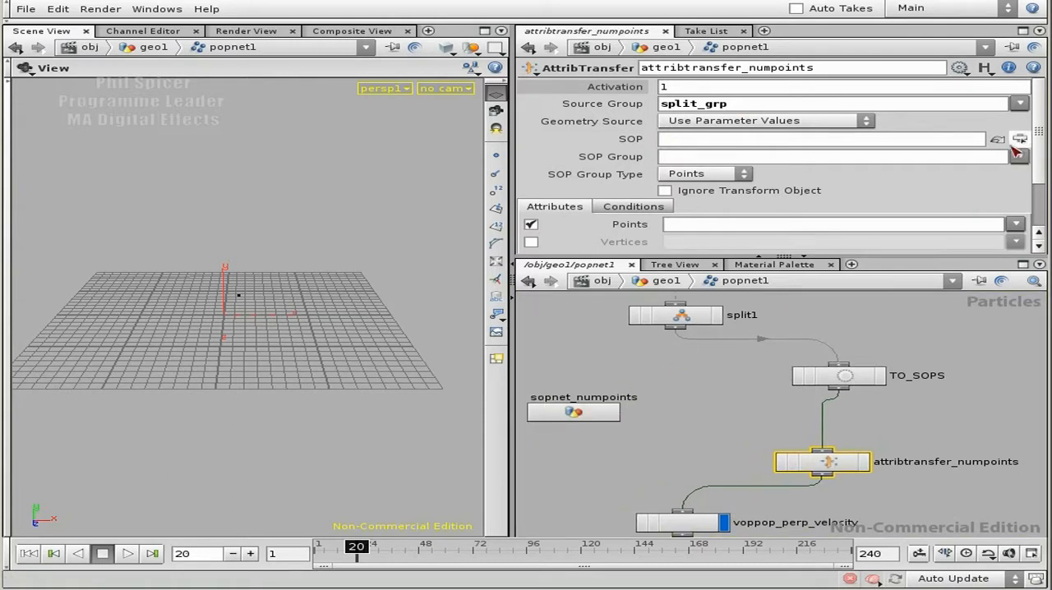
left_click(1020, 139)
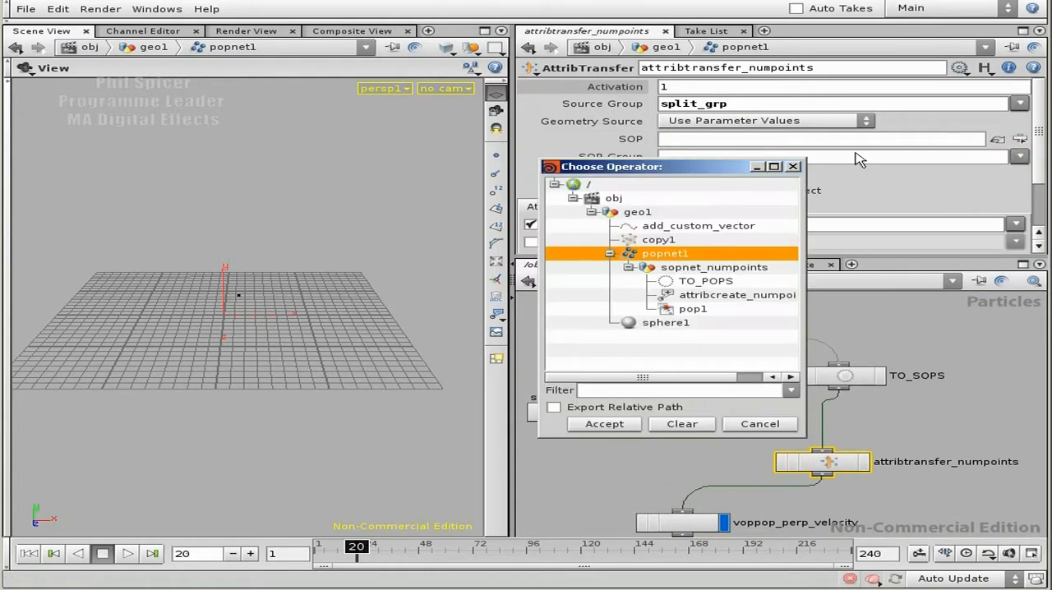
left_click(684, 281)
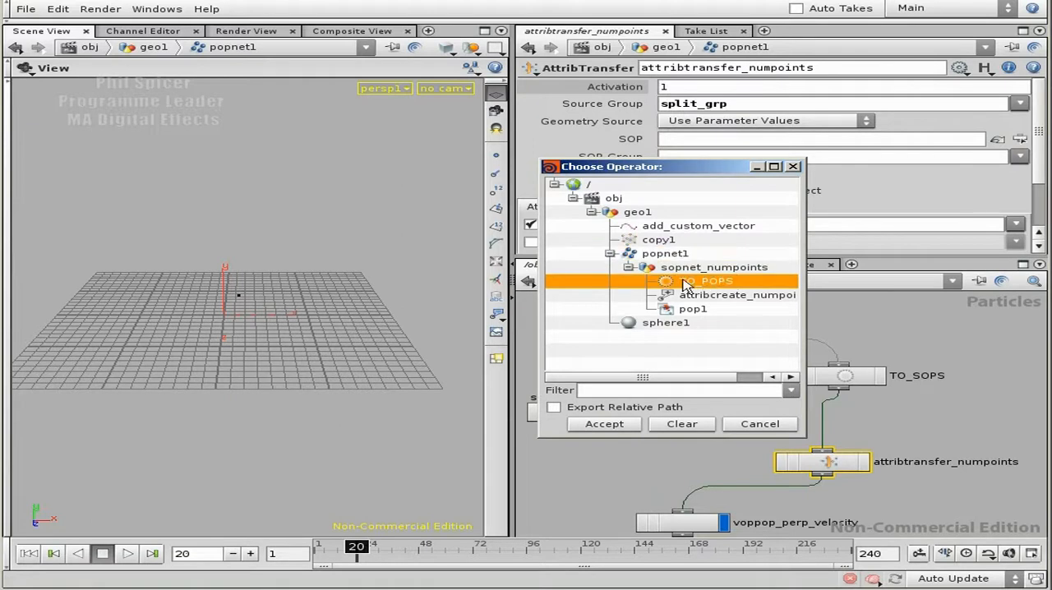
left_click(606, 424)
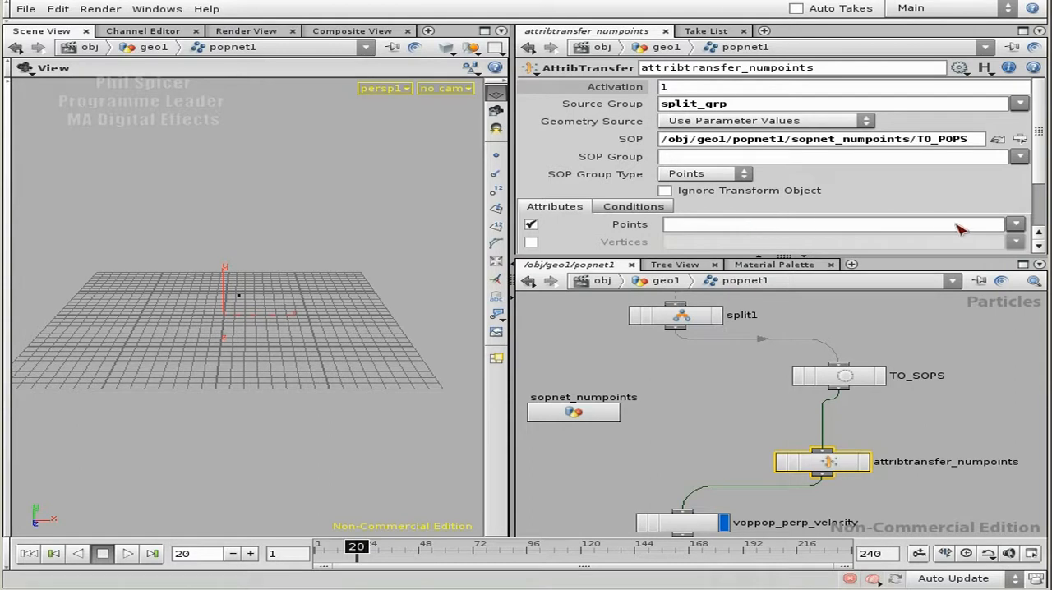
Step: Choose numpoints as the point attribute to transfer, make attribtransfer_numpoints the displayed node and move voppop_perp_velocity further down
left_click(1016, 224)
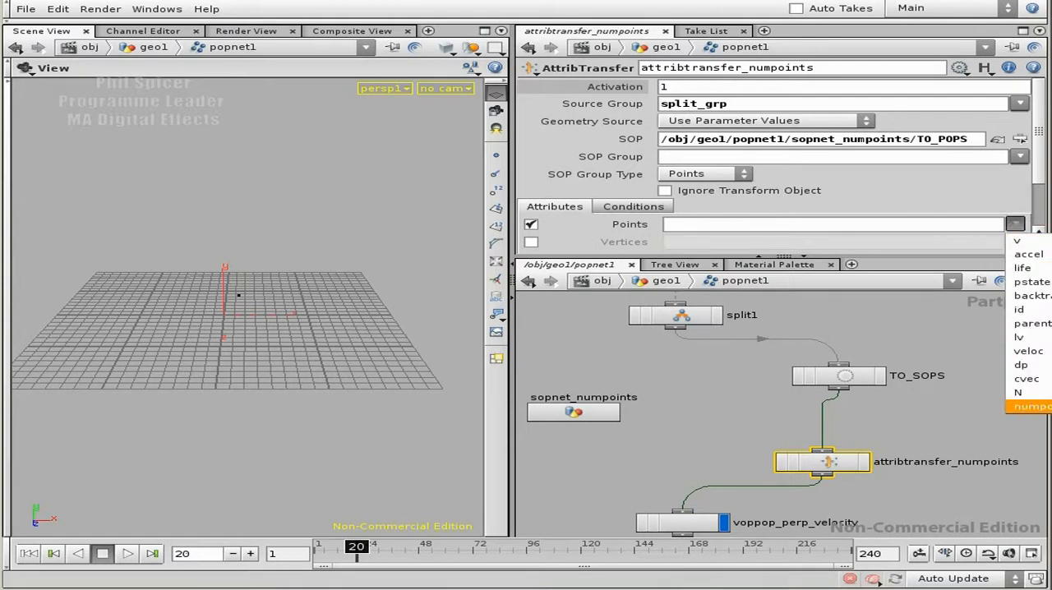
left_click(1032, 407)
middle_click_drag(904, 425, 907, 346)
left_click(869, 383)
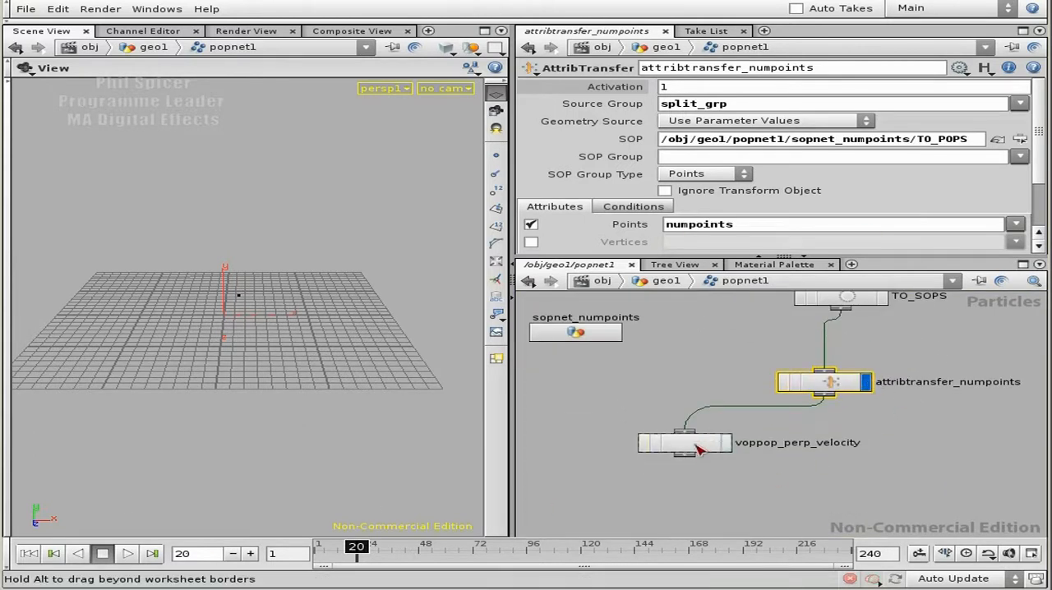
left_click_drag(693, 438, 695, 476)
Step: Rewind the particle simulation to the first frame and play it to frame 24
left_click(29, 554)
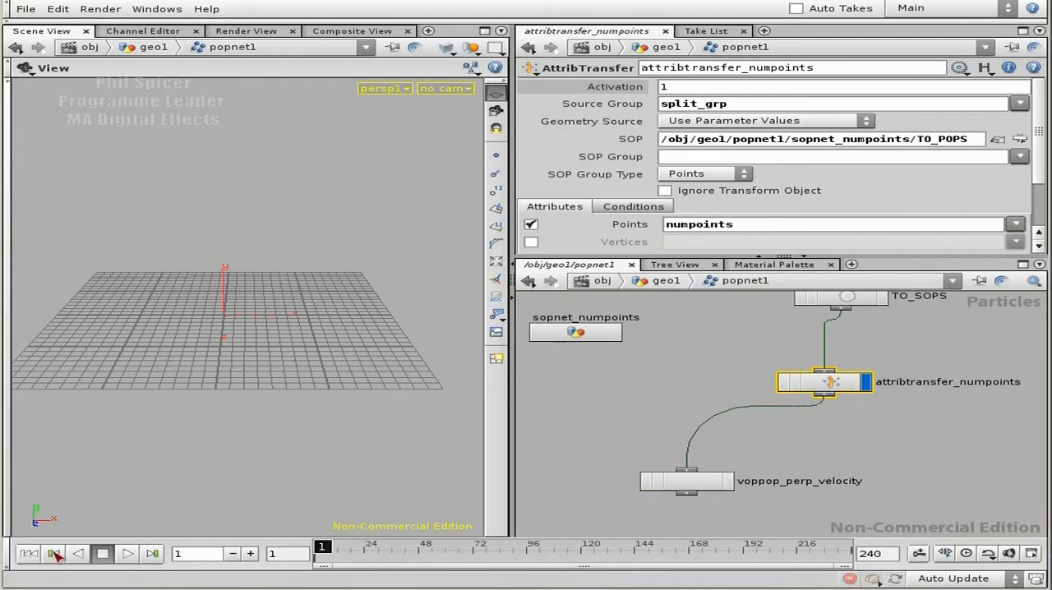
left_click(128, 554)
left_click(107, 554)
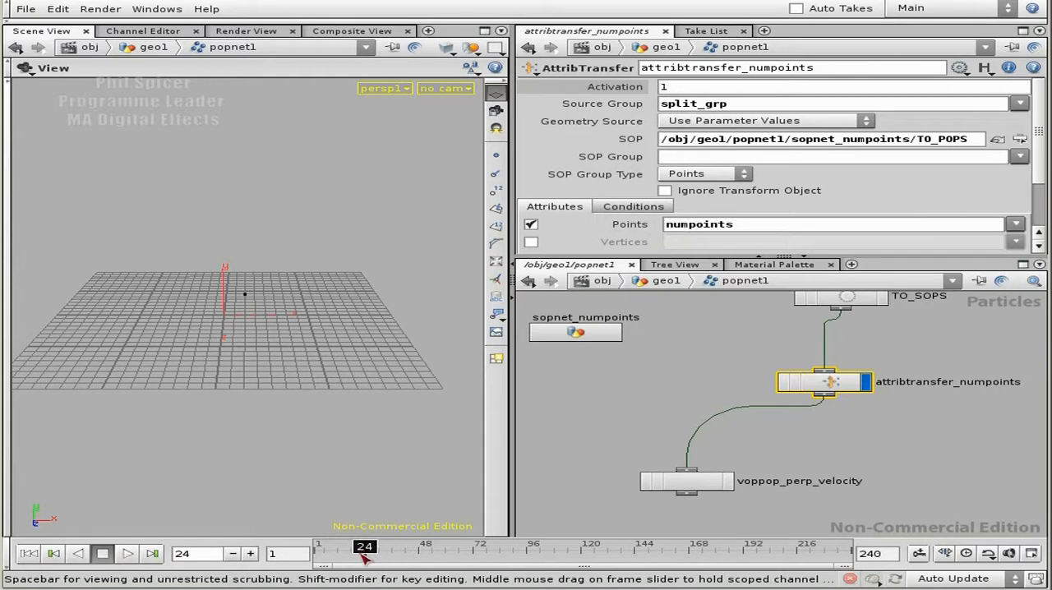
Step: Open attribtransfer_numpoints' geometry spreadsheet, enlarge it and examine the numpoints values across all particles
right_click(853, 389)
left_click(871, 410)
left_click_drag(711, 54, 745, 196)
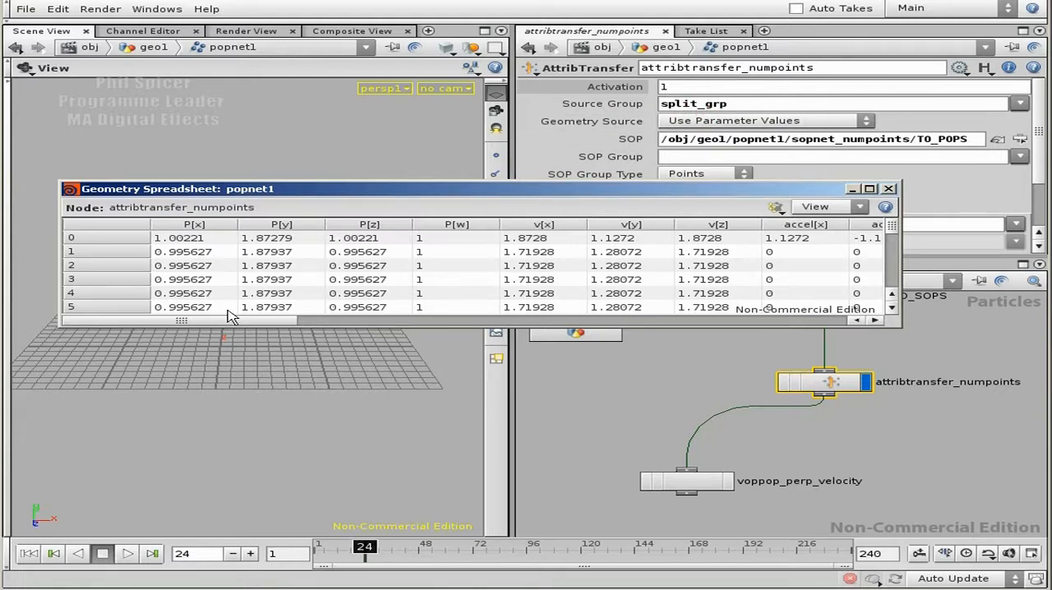
left_click_drag(198, 319, 751, 317)
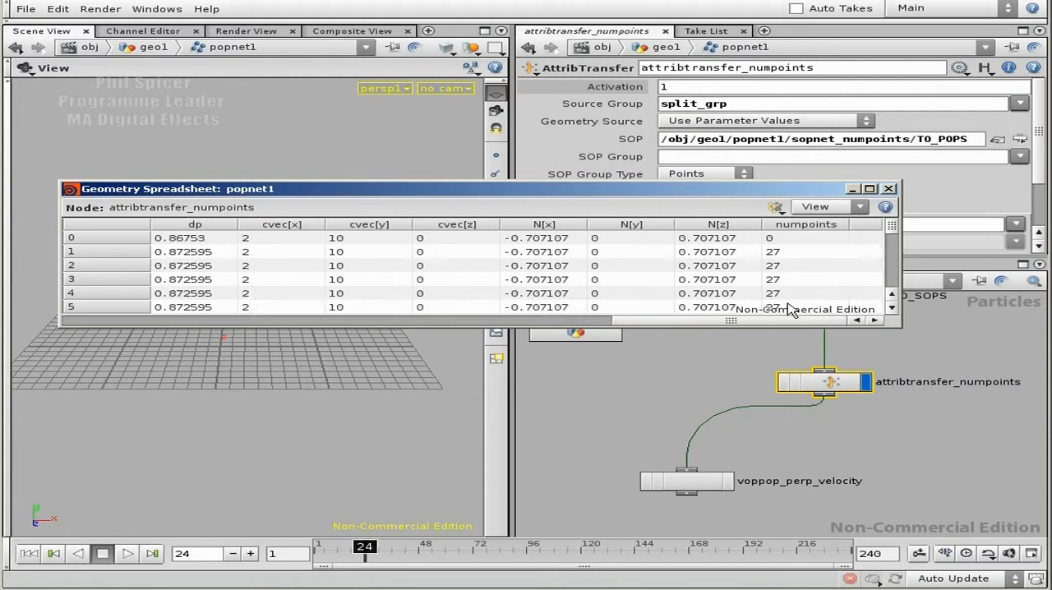
scroll(893, 234, "down", 2)
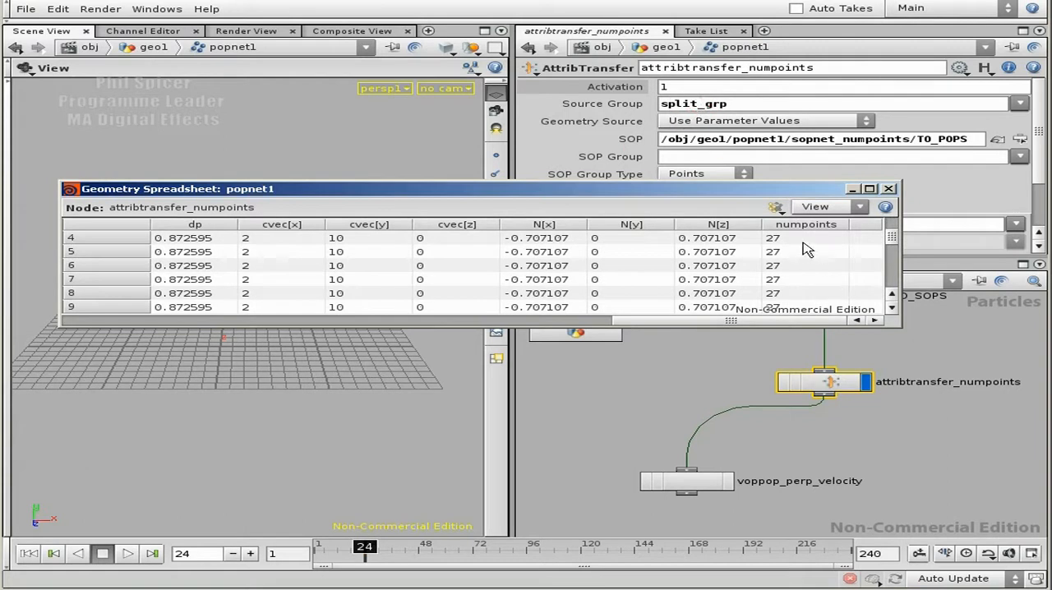
left_click_drag(901, 332, 924, 461)
scroll(918, 325, "down", 5)
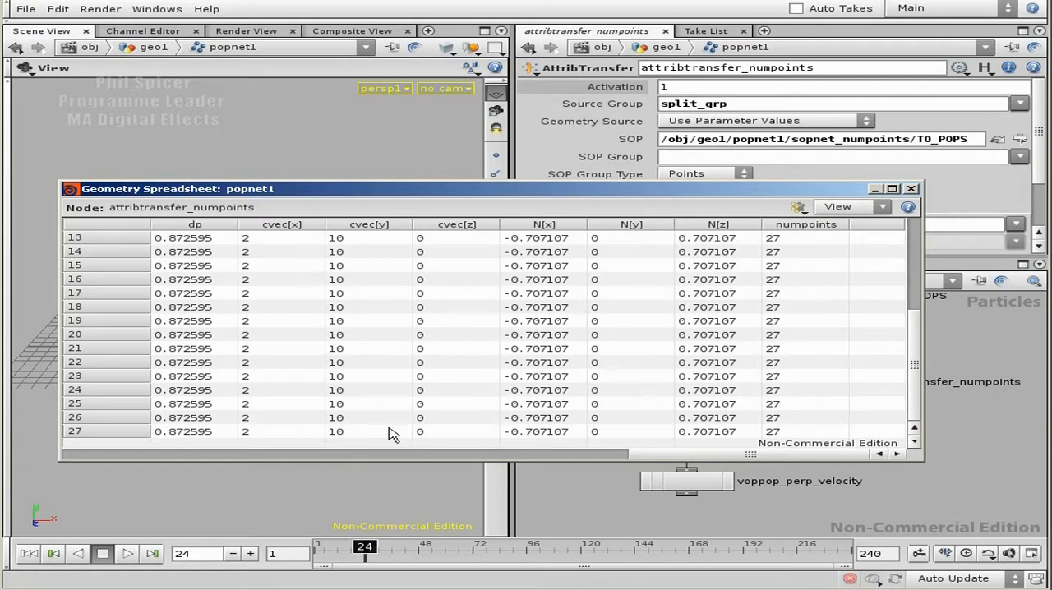
Step: Play the simulation on to frame 48 and examine the numpoints values of the additional particles in the spreadsheet
left_click(128, 553)
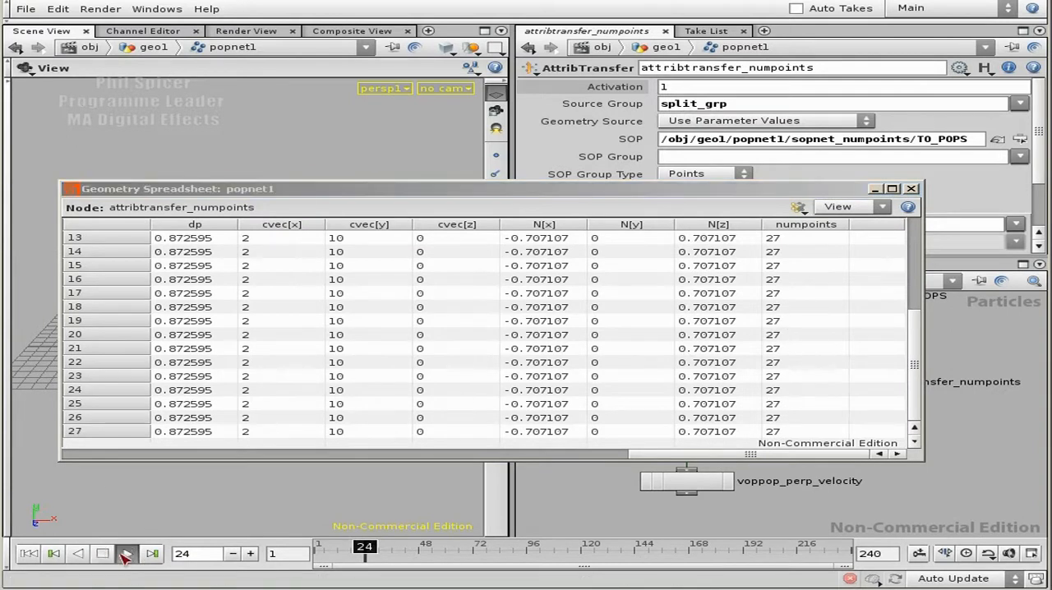
left_click(103, 553)
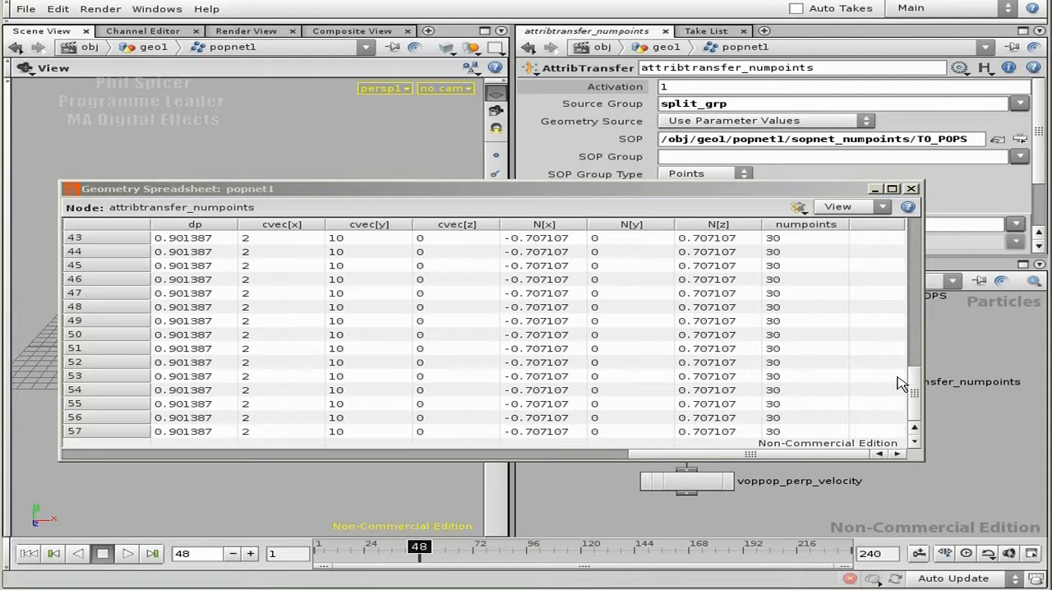
left_click_drag(917, 376, 904, 340)
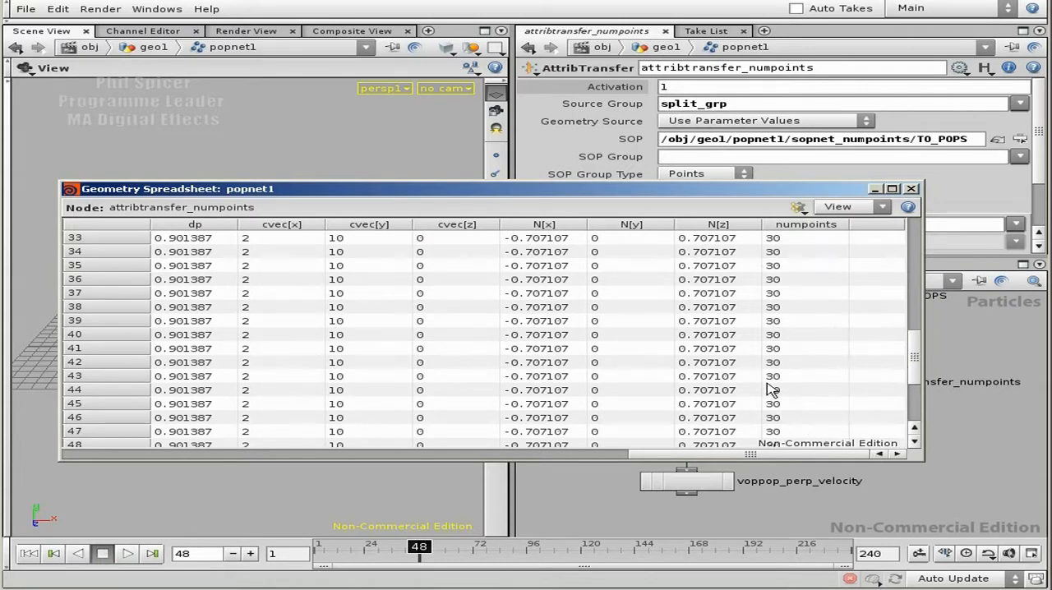
Step: Close the geometry spreadsheet and insert an Attribute node between attribtransfer_numpoints and voppop_perp_velocity, spacing the nodes out
left_click(912, 189)
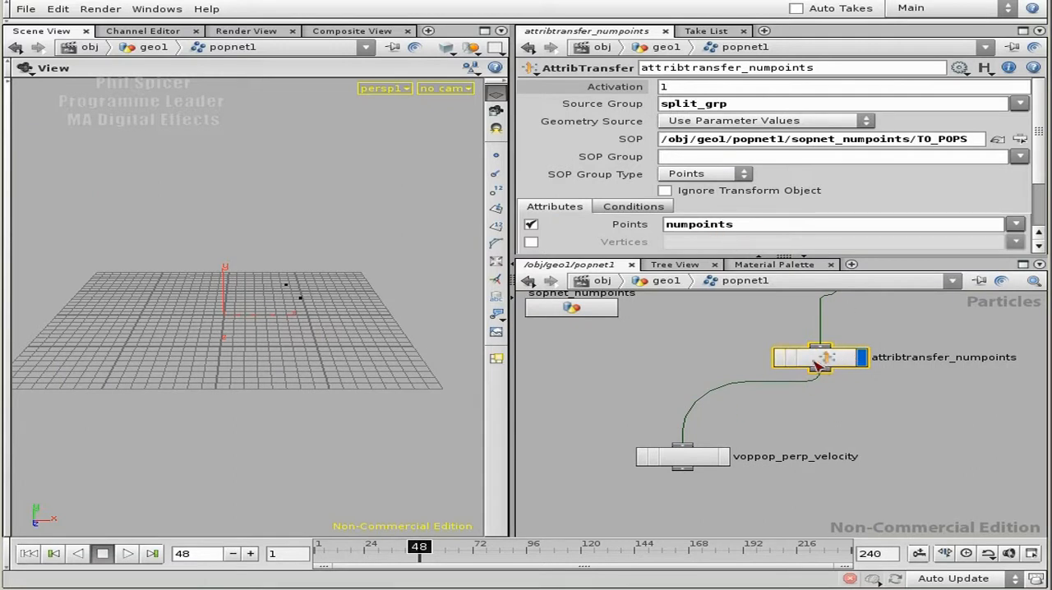
key("Tab")
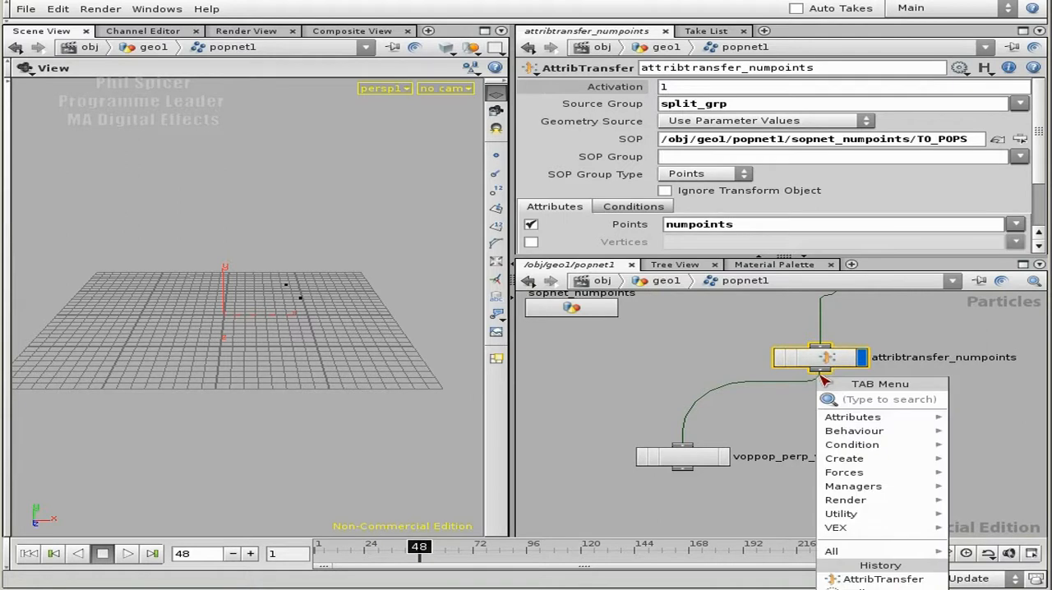
type("a")
type("tt")
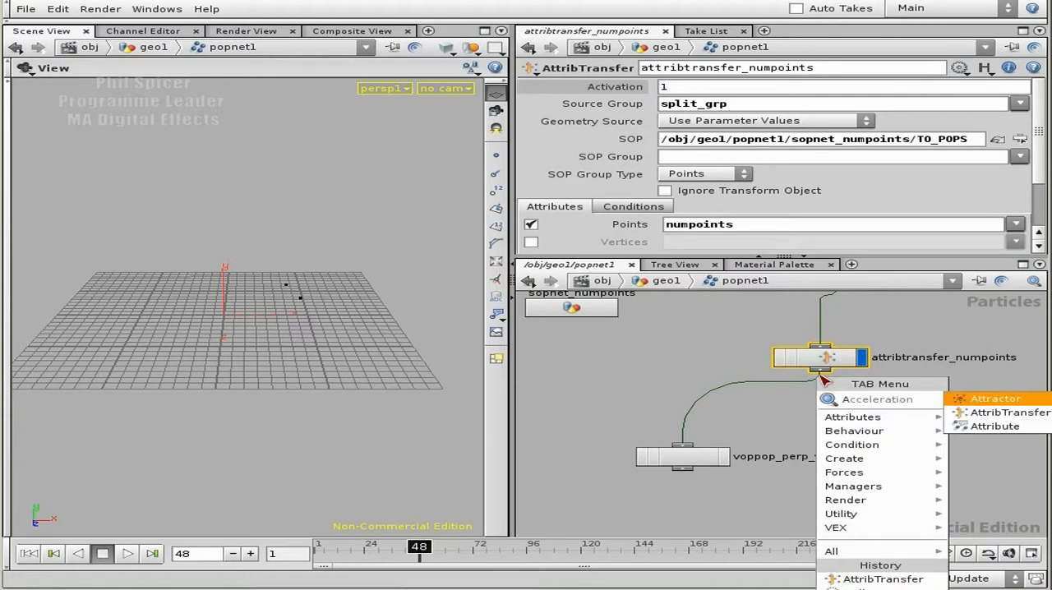
left_click(995, 426)
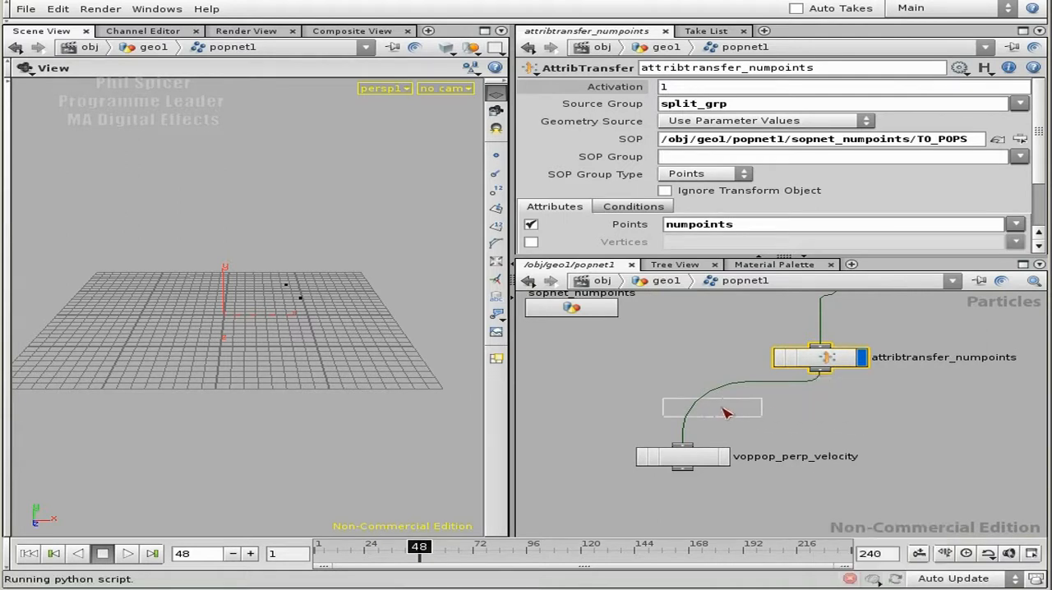
left_click(700, 408)
left_click_drag(695, 406, 688, 405)
left_click_drag(689, 457, 688, 489)
left_click_drag(683, 404, 699, 426)
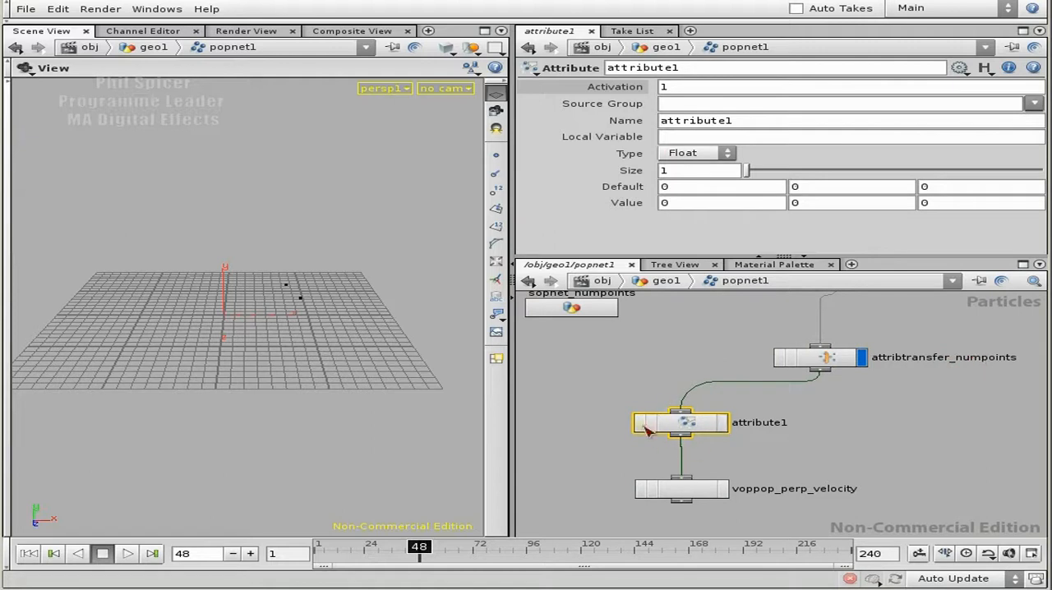
Step: Rename the new Attribute node as attribute_numpoints
left_click(771, 424)
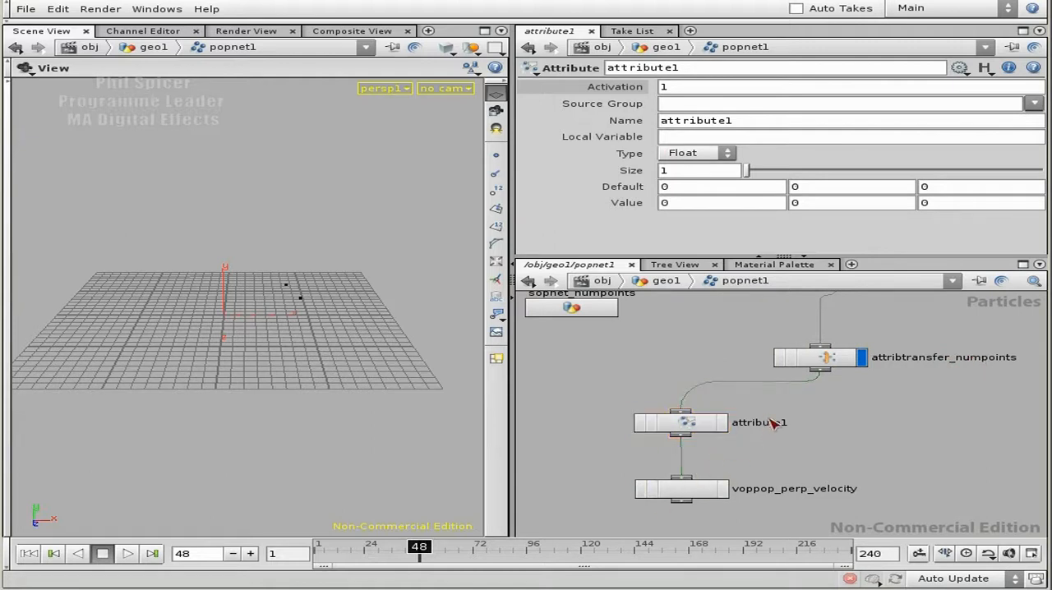
double_click(766, 423)
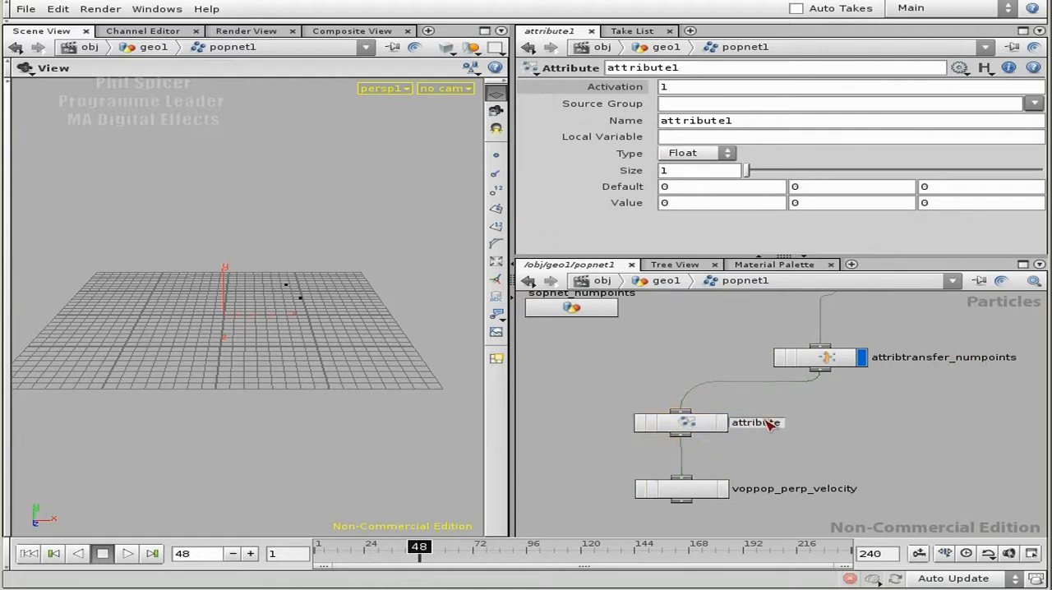
type("_numpoints")
key("Return")
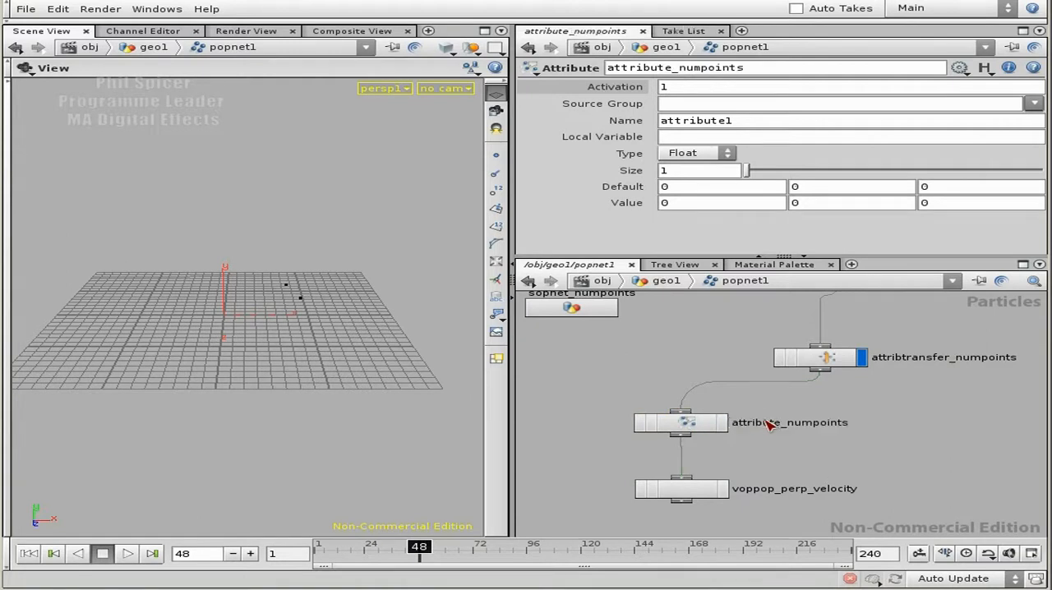
Step: Set attribute_numpoints' attribute name and local variable to numpoints and its type to Integer
left_click(699, 427)
left_click_drag(751, 120, 662, 122)
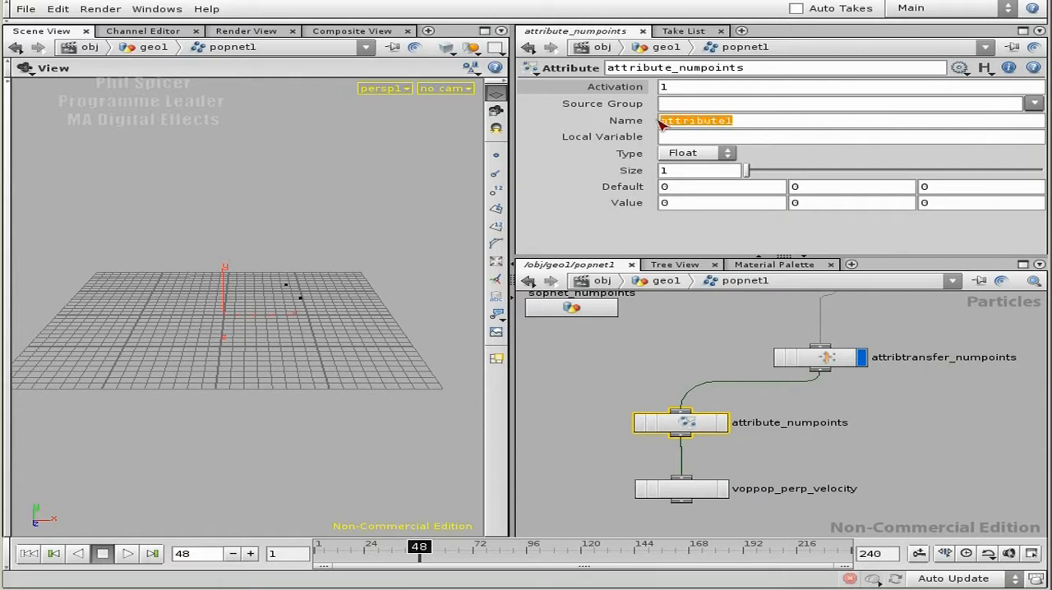
type("numpoints")
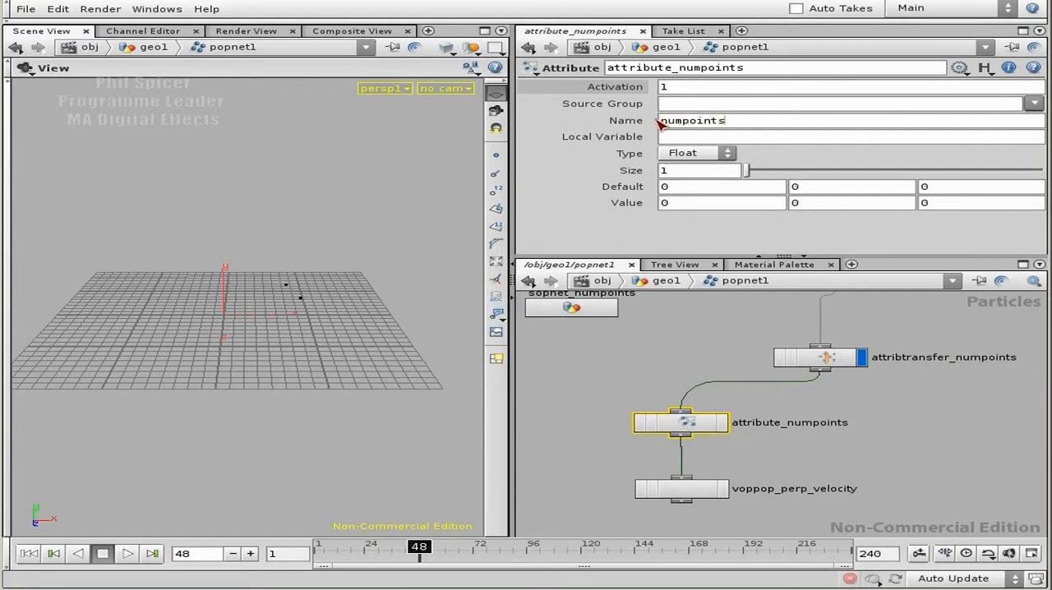
key("Return")
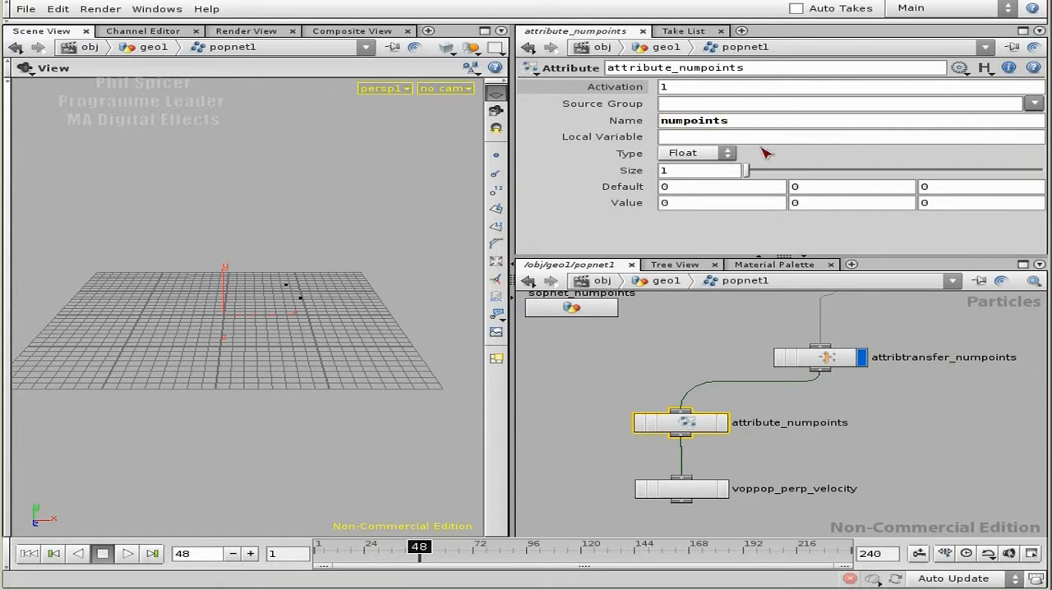
key("Return")
left_click(698, 154)
left_click(701, 182)
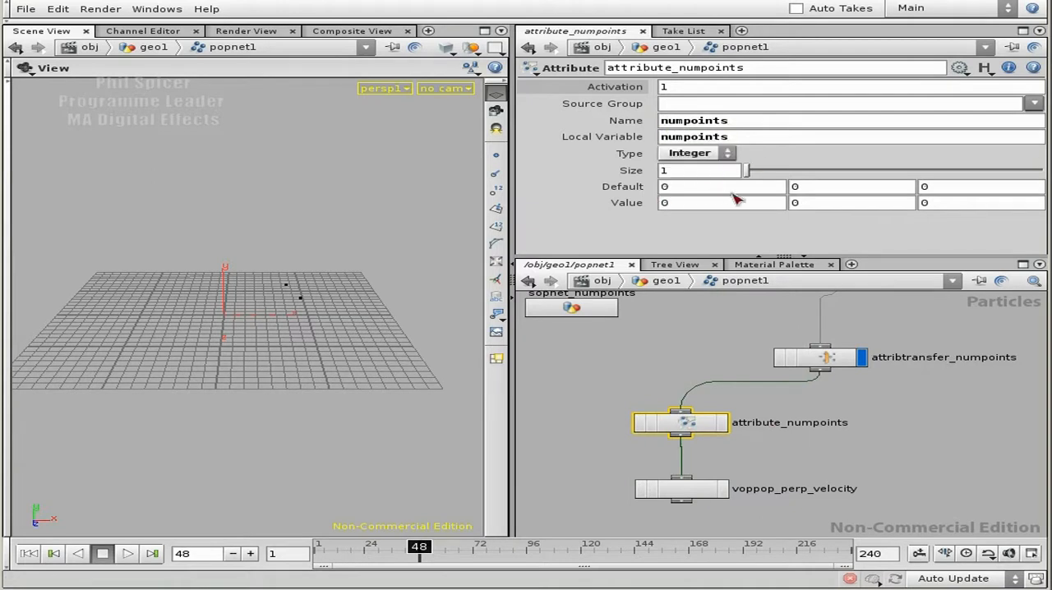
Step: Set the first Value component of attribute_numpoints to the expression $NUMPOINTS
left_click(693, 205)
type("$NUMP")
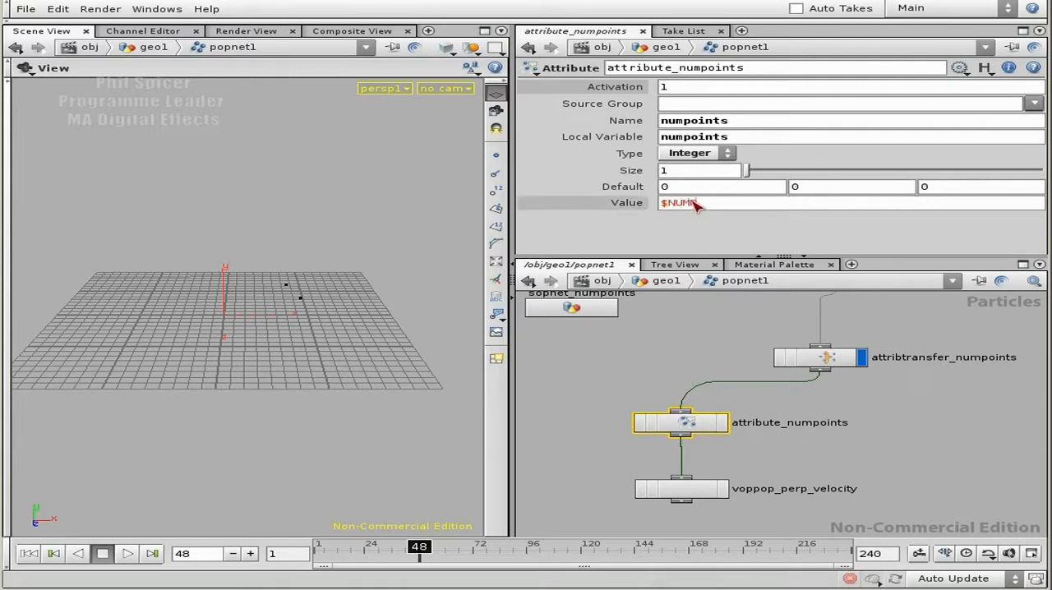
type("OINS")
key("Return")
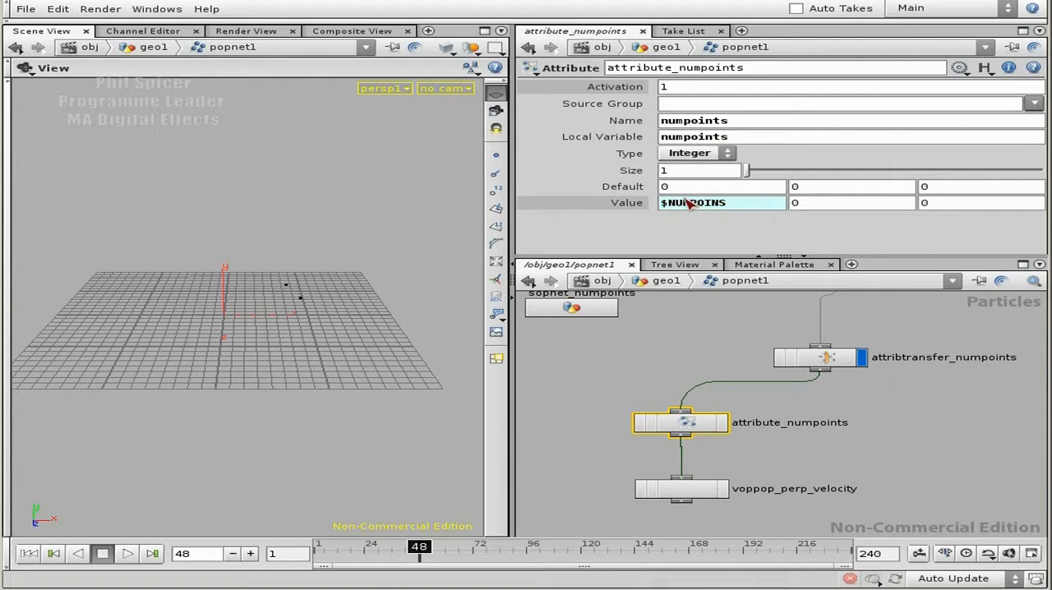
left_click(720, 205)
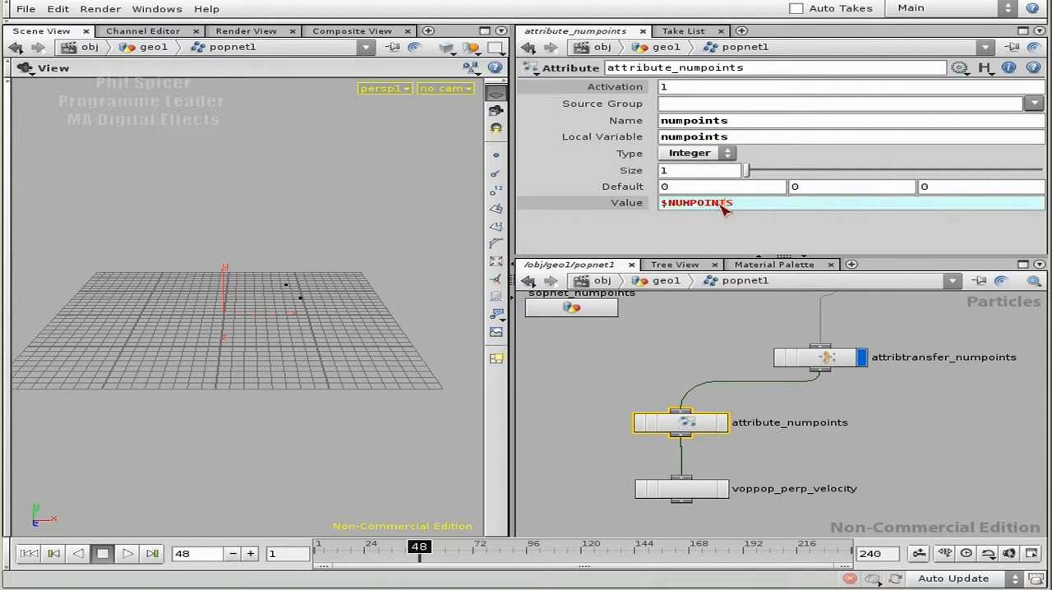
type("T")
key("Return")
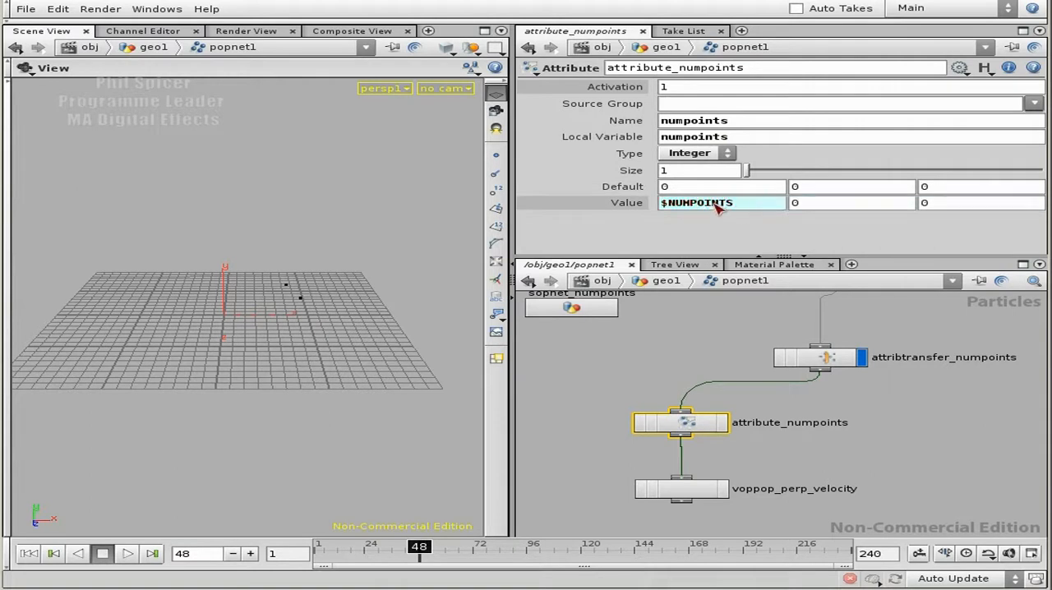
Step: Rewind the simulation to frame 1, make attribute_numpoints the displayed node and open its geometry spreadsheet at the numpoints column
left_click(54, 553)
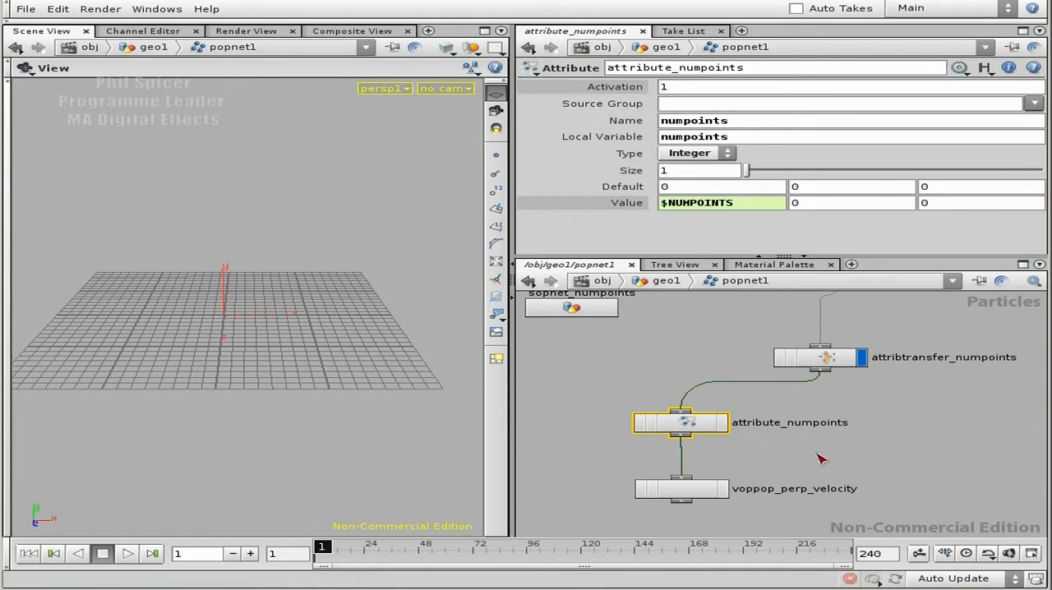
left_click(722, 423)
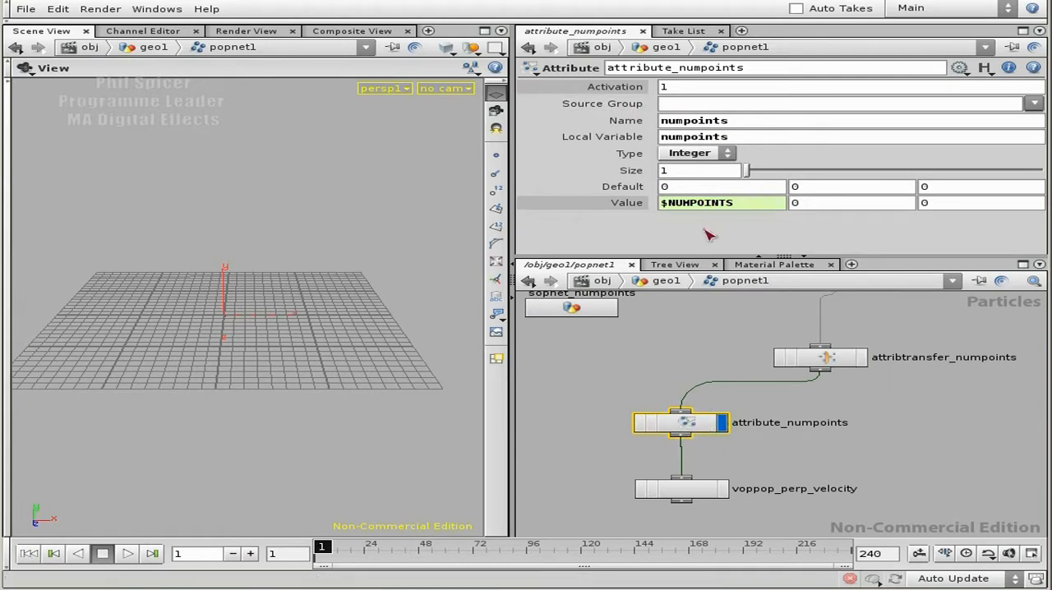
right_click(687, 423)
left_click(761, 405)
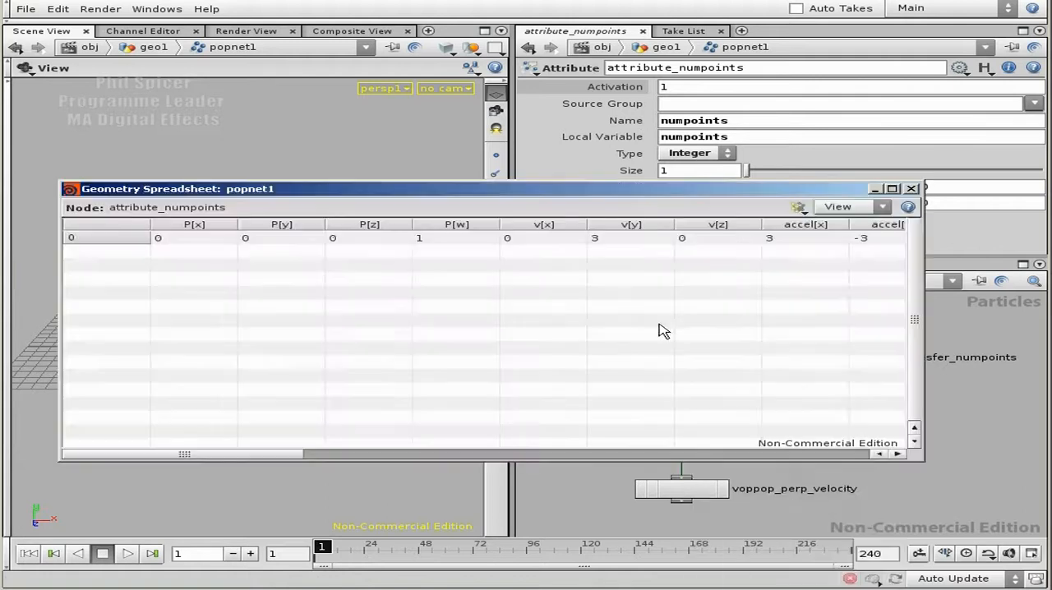
left_click_drag(242, 454, 807, 454)
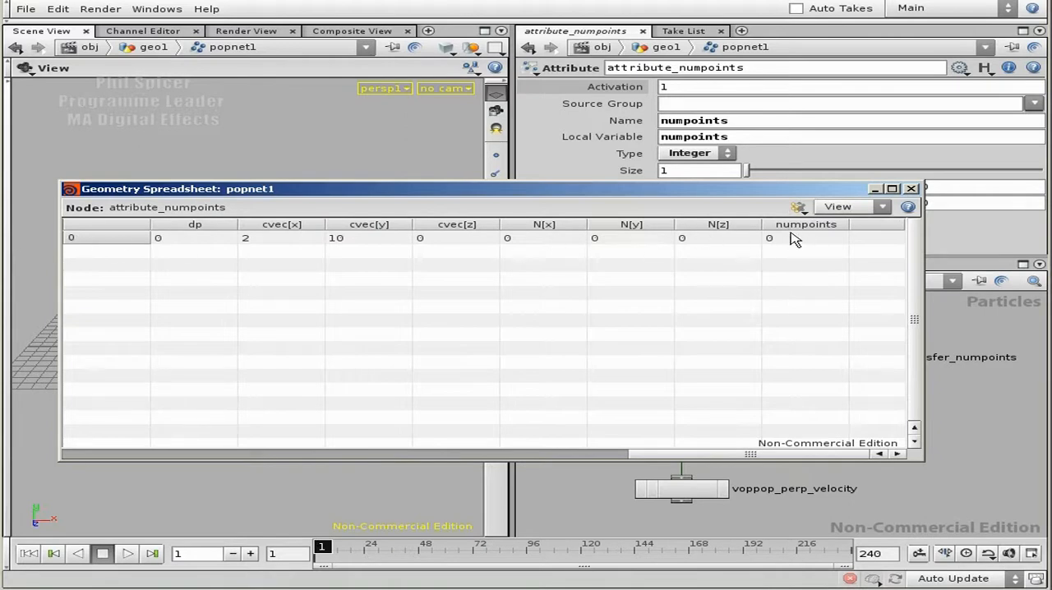
Step: Step the simulation forward to frame 20 while examining the numpoints values in the spreadsheet
left_click(250, 555)
left_click(249, 554)
left_click(250, 555)
left_click(250, 555)
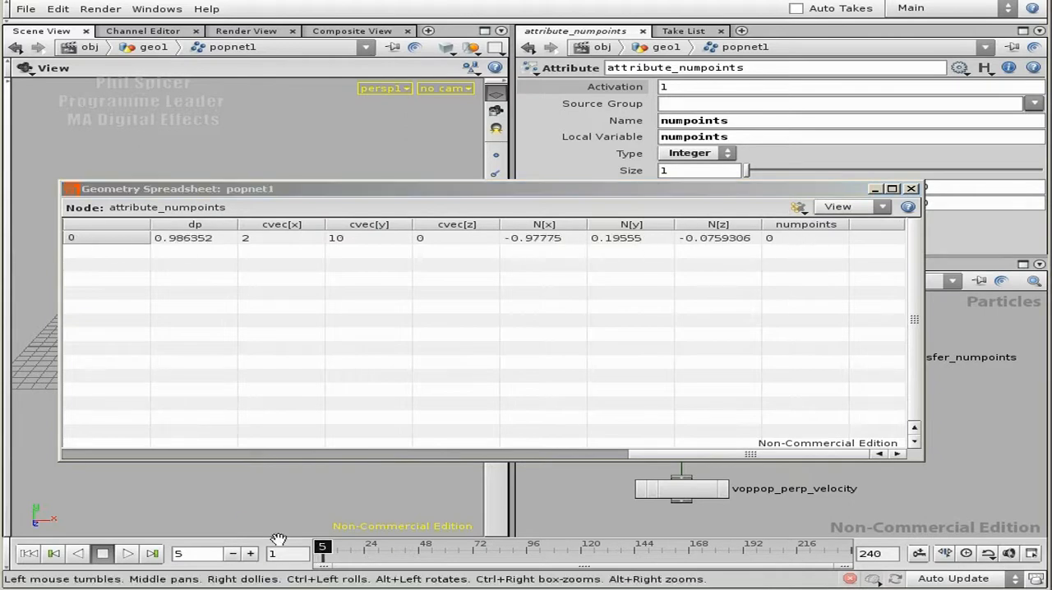
left_click(250, 555)
left_click(250, 555)
left_click(250, 555)
left_click(250, 555)
left_click(250, 555)
left_click(250, 555)
left_click(250, 554)
left_click(250, 555)
left_click(250, 555)
left_click(249, 555)
left_click(250, 555)
left_click(250, 555)
left_click(250, 554)
left_click(250, 554)
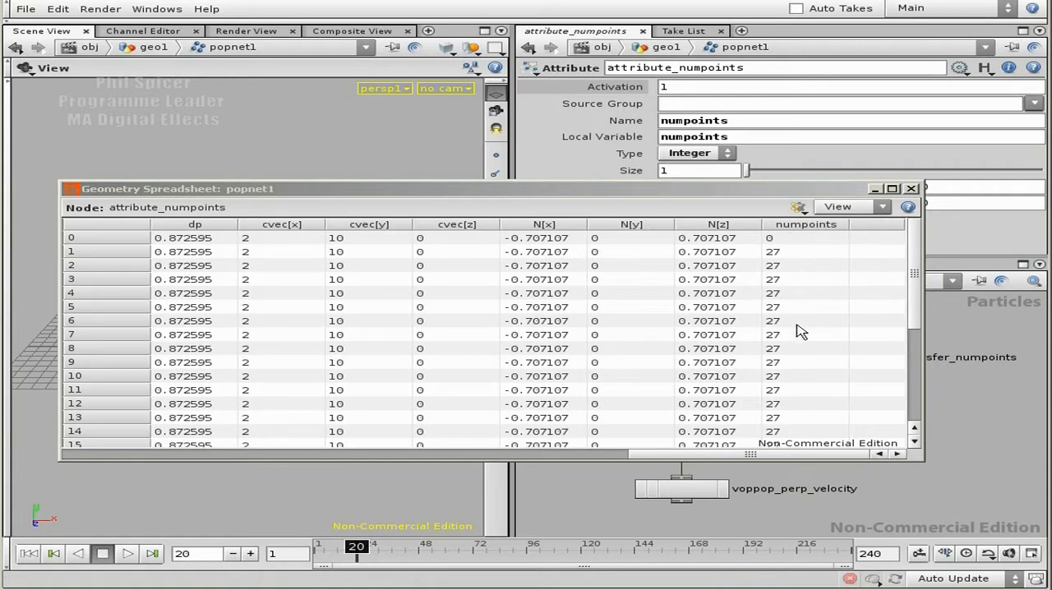
Step: Check attribute_numpoints' Value expression against the spreadsheet's numpoints column and close the spreadsheet
left_click_drag(751, 191, 762, 249)
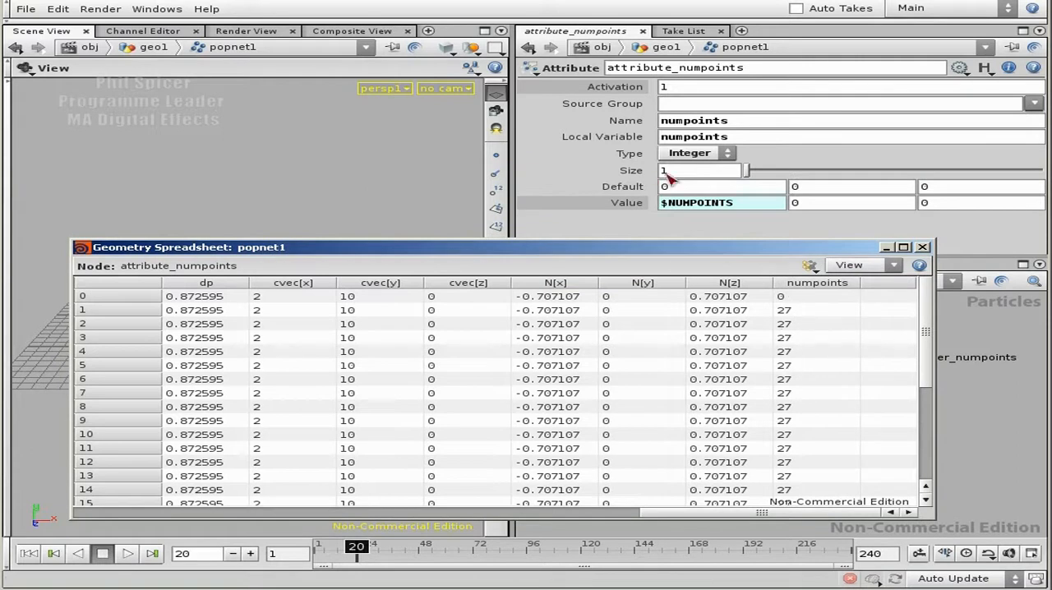
left_click_drag(734, 203, 663, 204)
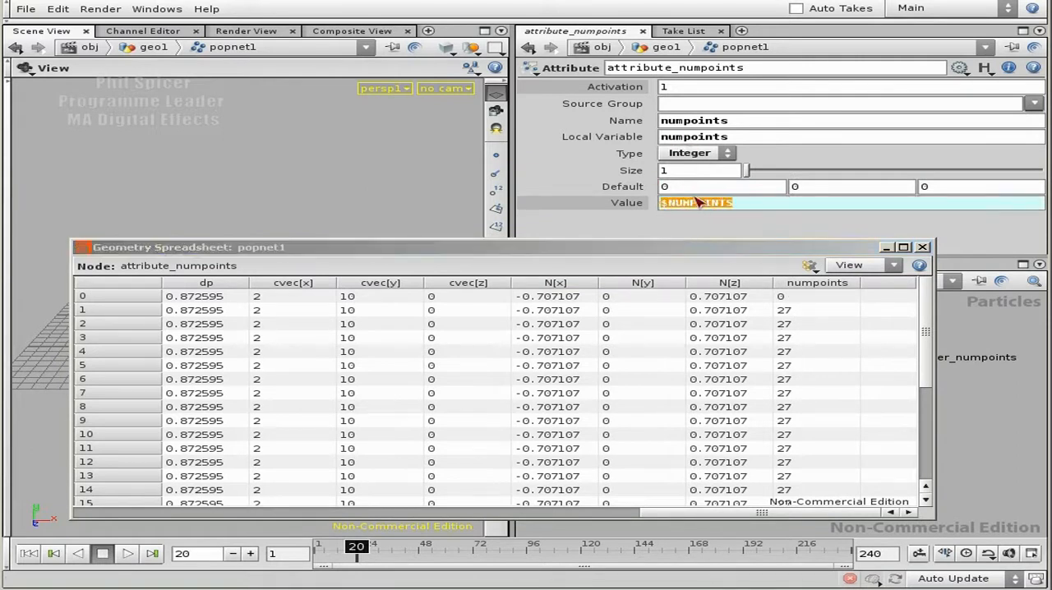
left_click(922, 247)
left_click(727, 206)
left_click_drag(740, 207, 659, 207)
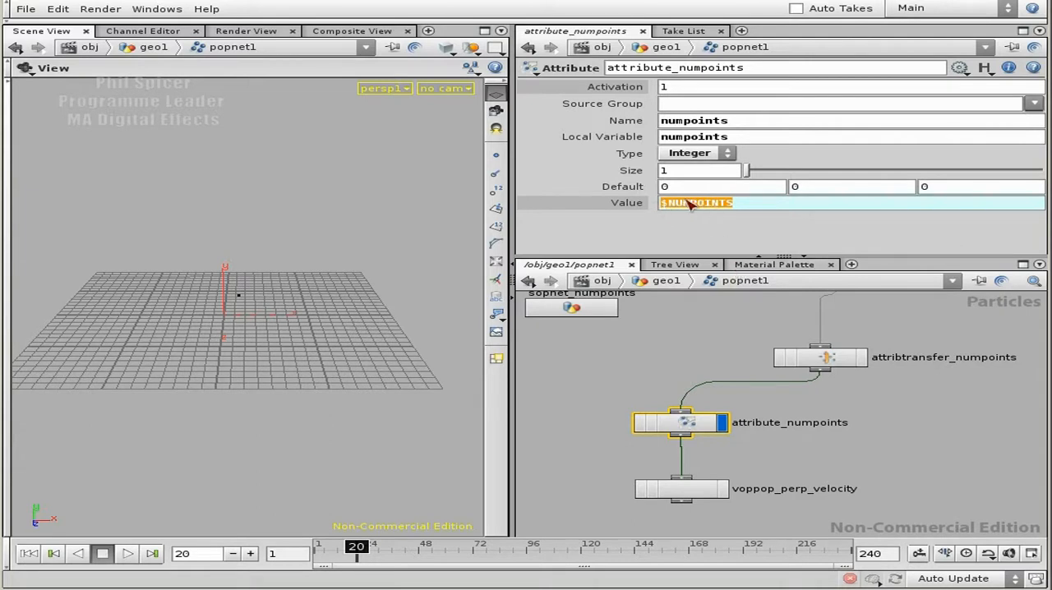
Step: Move voppop_perp_velocity further down and insert a second Attribute node between it and attribute_numpoints
middle_click_drag(828, 440, 824, 388)
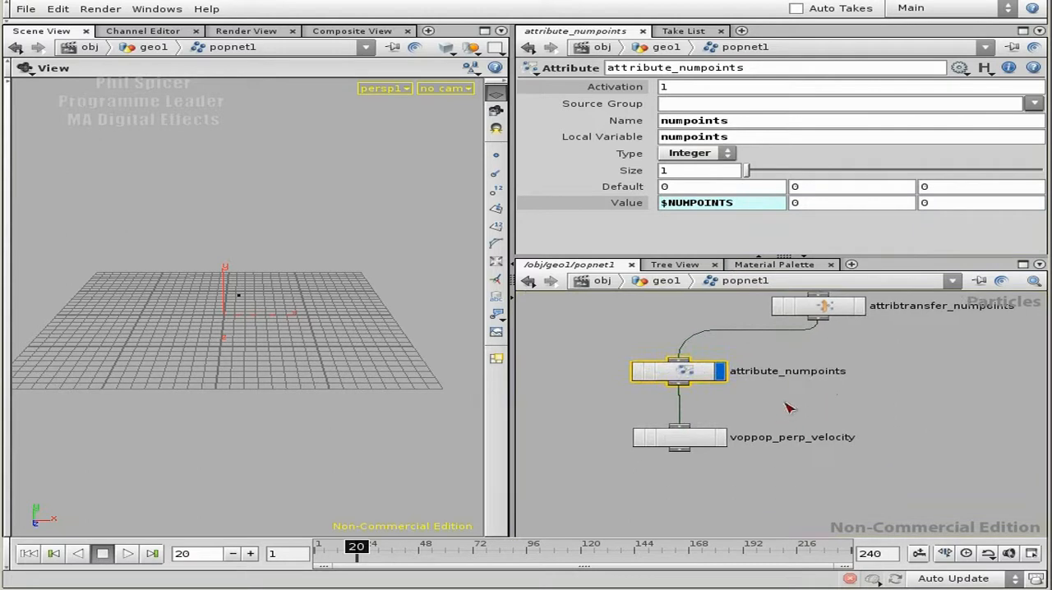
left_click_drag(686, 444, 686, 503)
key("Tab")
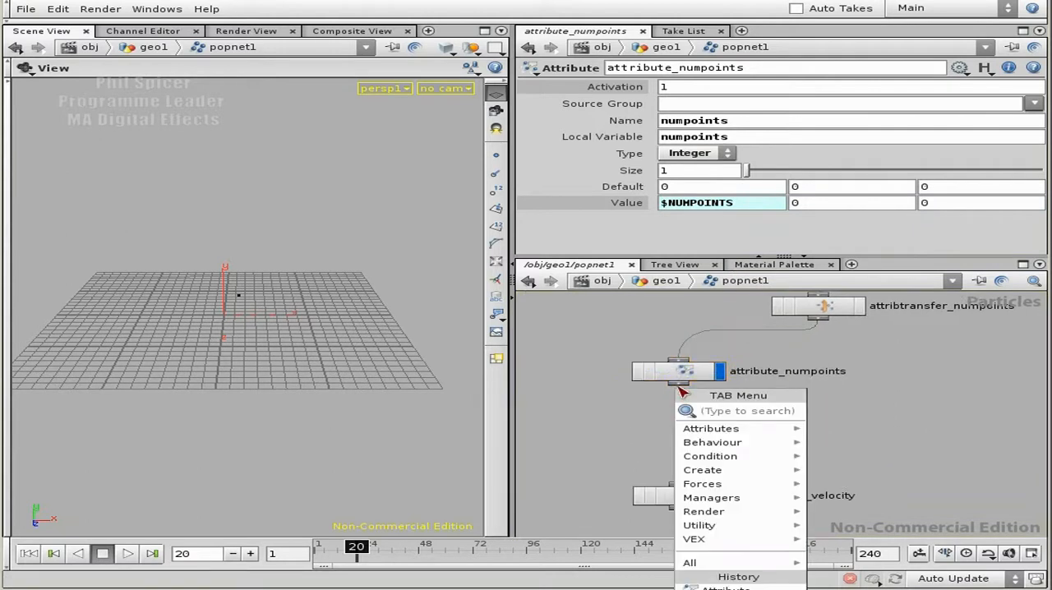
type("att")
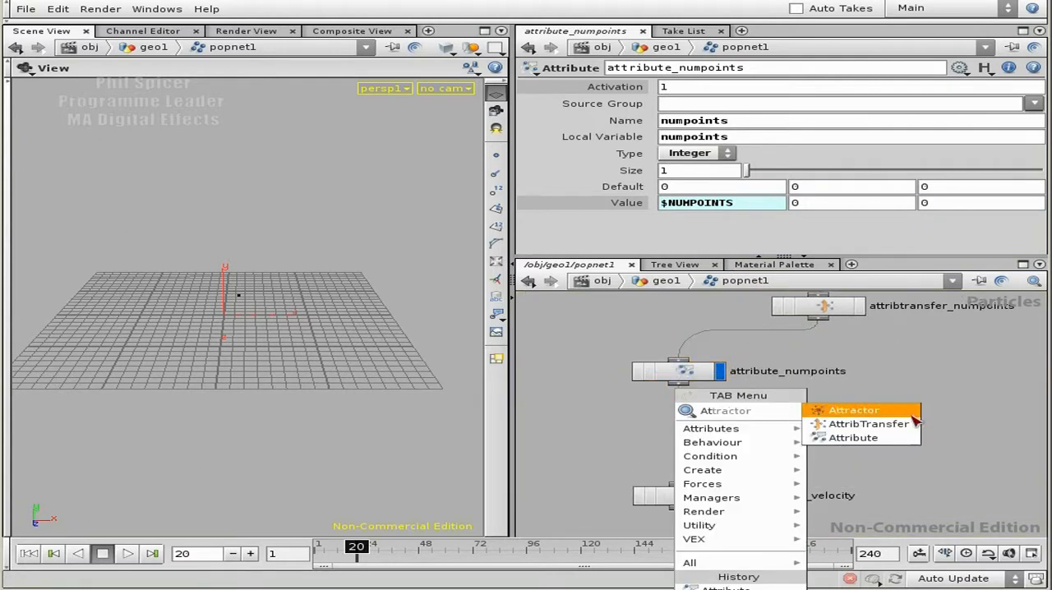
left_click(868, 441)
left_click(693, 426)
Step: Set the new attribute's type to Integer and its name to pt_index, and rename the node attribute_pt_index
left_click(706, 153)
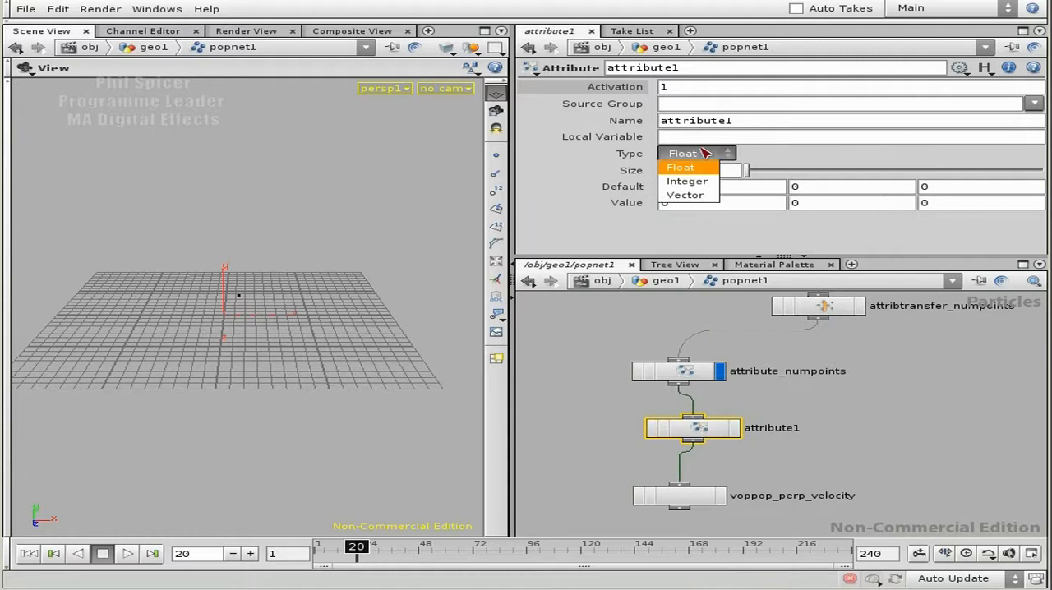
left_click_drag(753, 122, 658, 122)
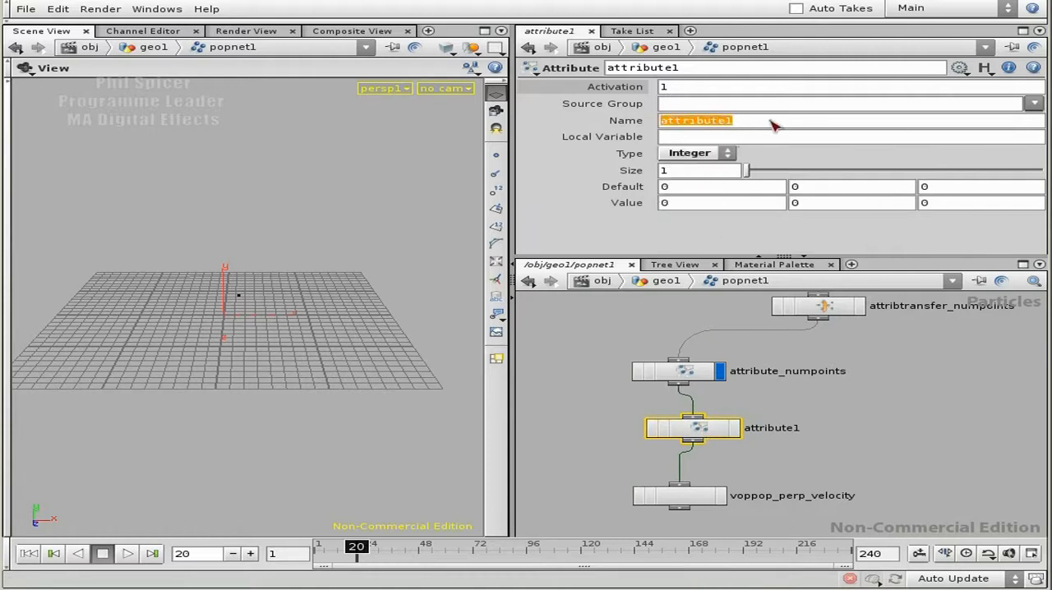
type("pt_index")
key("Return")
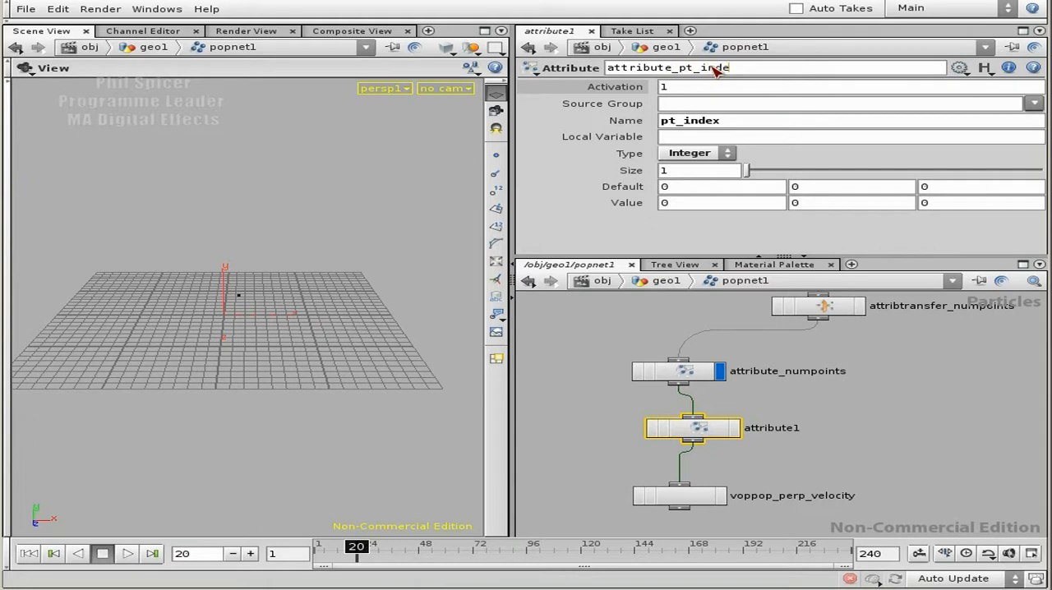
key("Return")
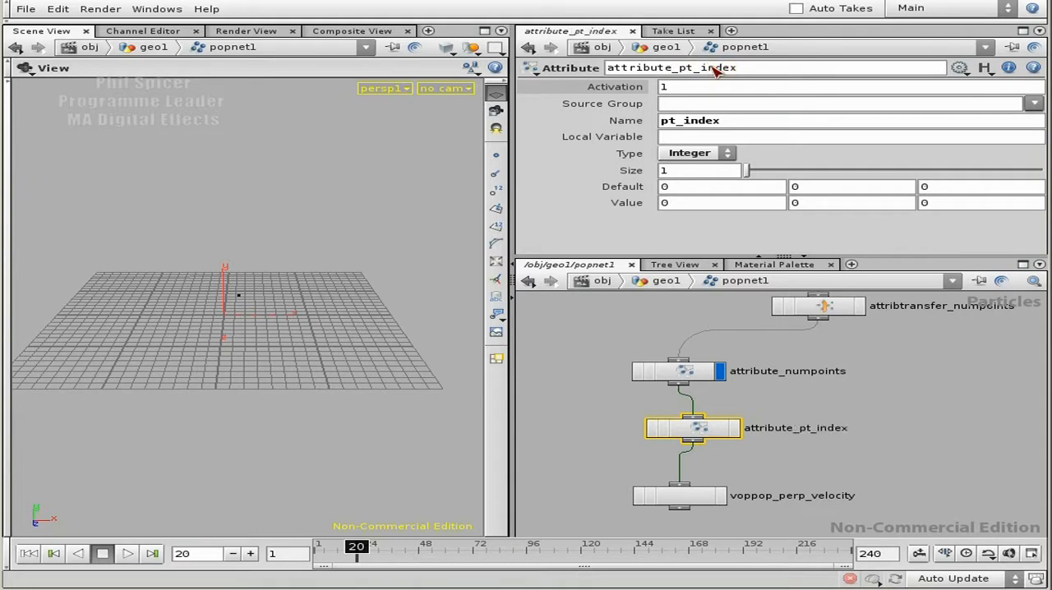
Step: Set attribute_pt_index's first Value component to $PT minus the difference between $NPT and the numpoints local variable
middle_click_drag(854, 418, 847, 378)
left_click_drag(701, 389, 690, 397)
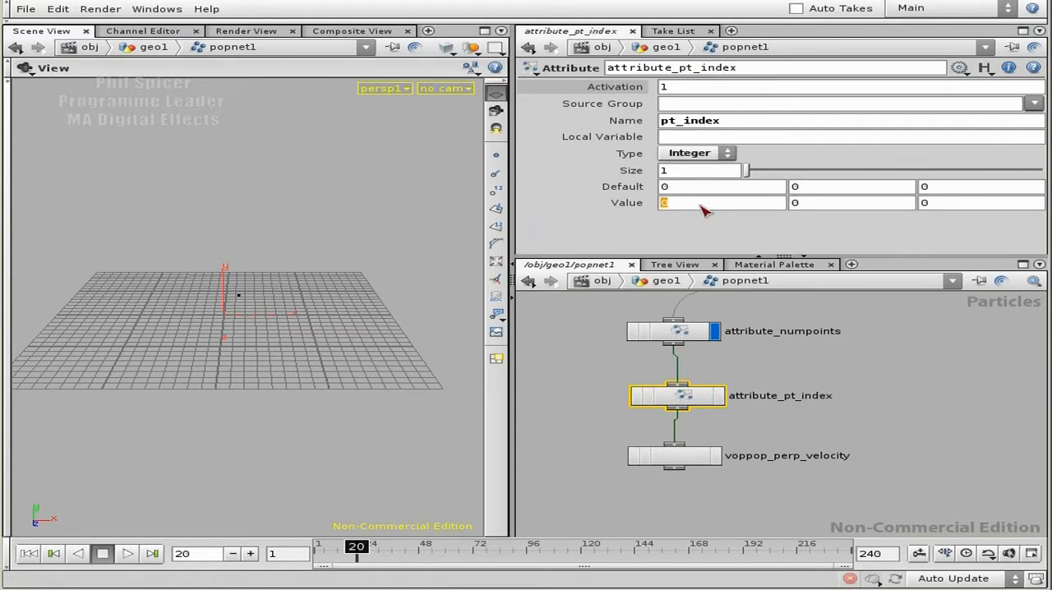
type("$")
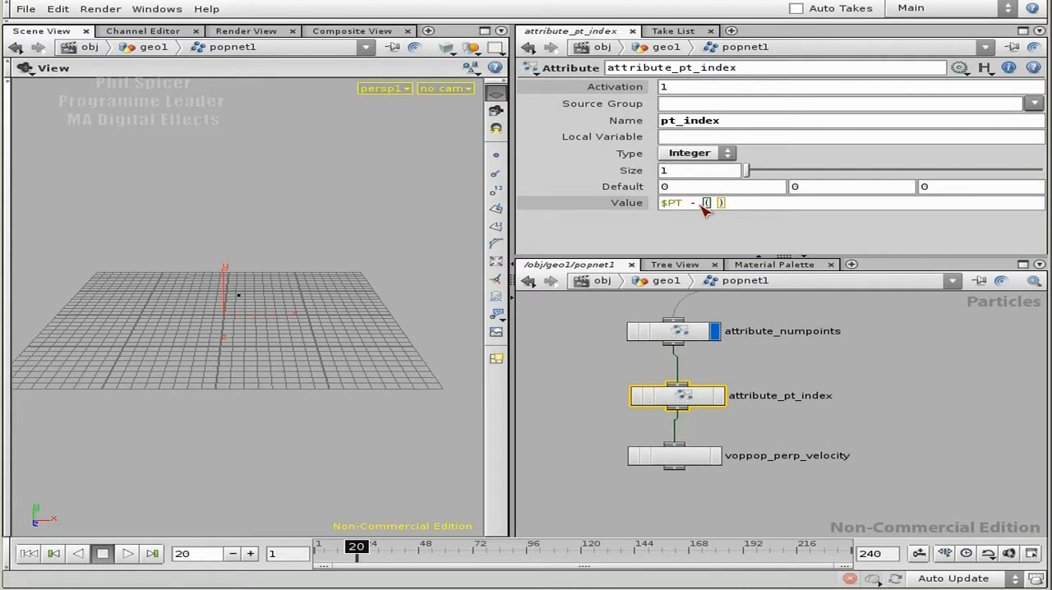
type("PT - $NU")
type("M{P")
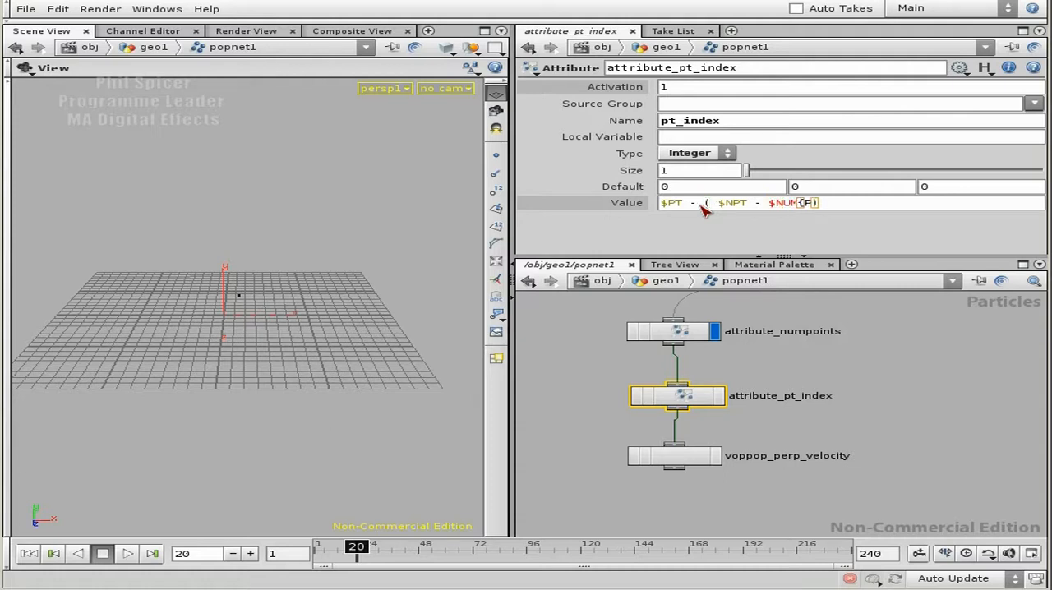
type("IC")
key("Return")
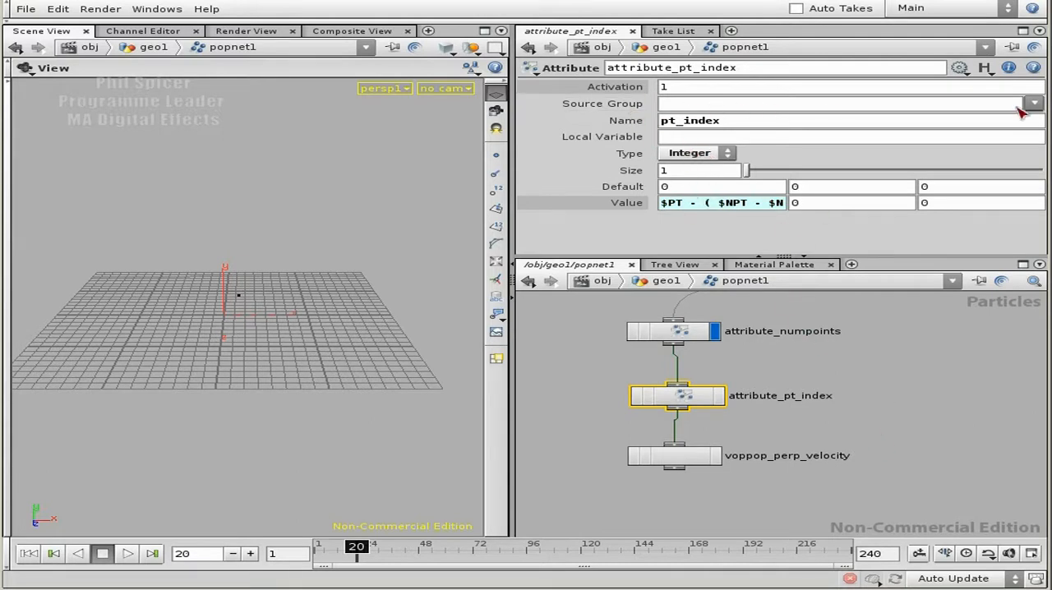
Step: Set attribute_pt_index's Source Group to split_grp, move voppop_perp_velocity further below it and make attribute_pt_index the displayed node
left_click(1034, 105)
left_click(1037, 135)
middle_click_drag(704, 441, 703, 379)
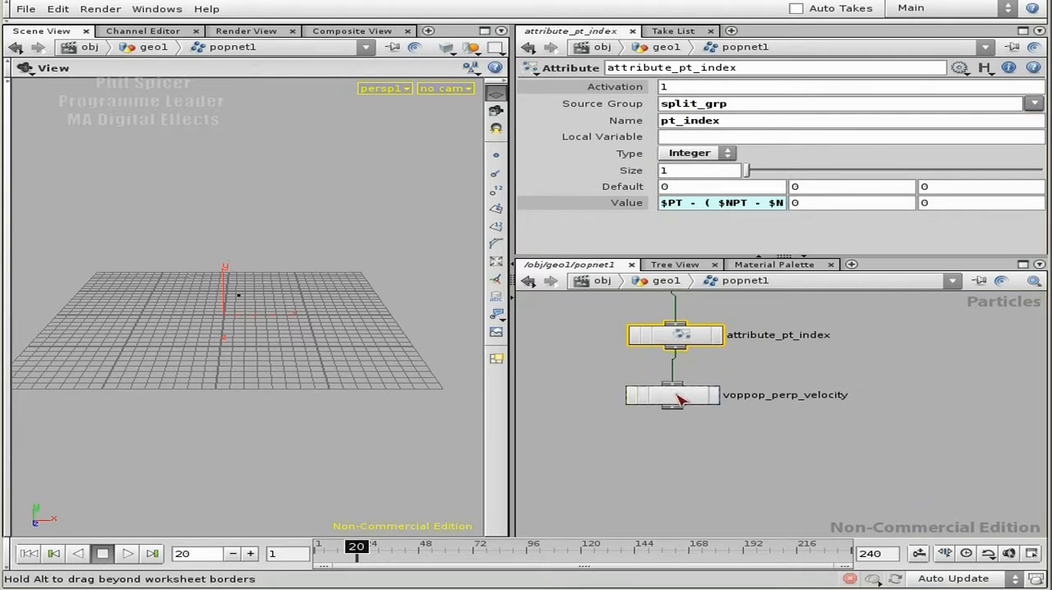
left_click_drag(678, 395, 673, 482)
middle_click_drag(777, 379, 778, 461)
left_click(720, 417)
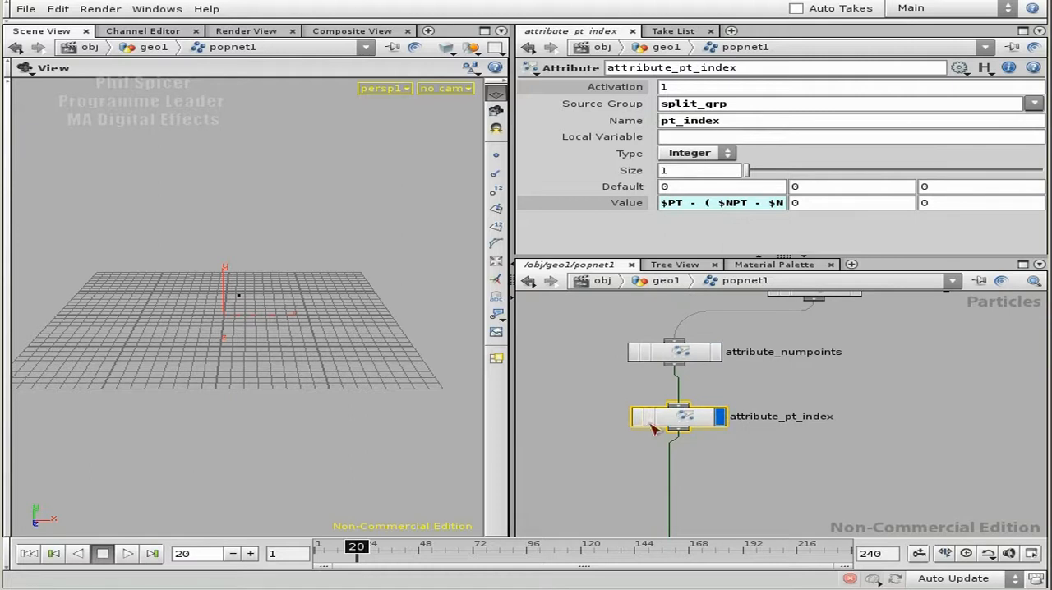
Step: Play the simulation from the start to frame 74 and turn on point number display in the scene view
left_click(28, 554)
left_click(128, 553)
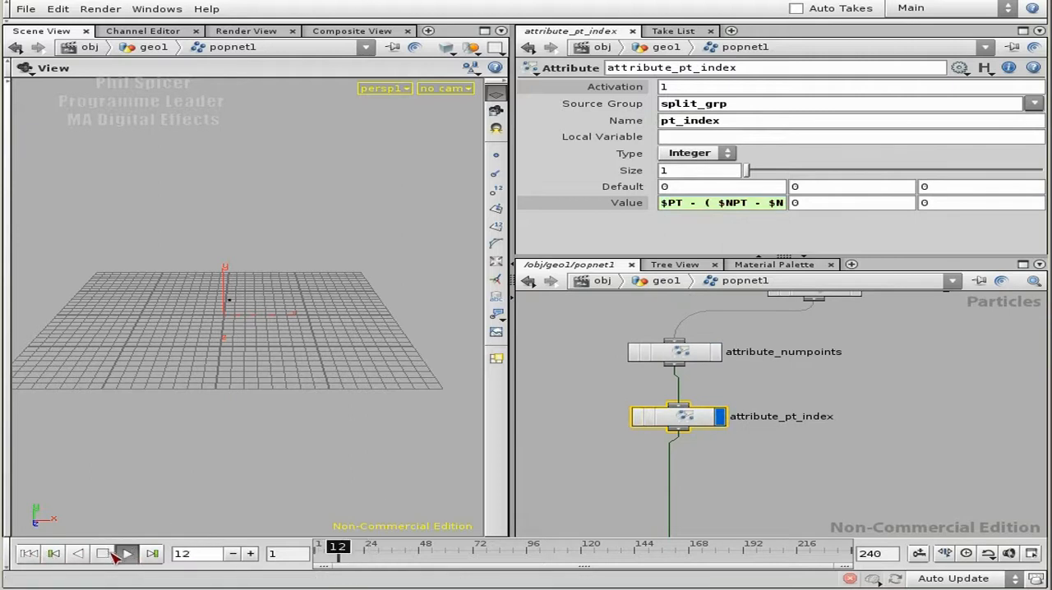
left_click(104, 553)
left_click_drag(340, 353, 366, 343)
left_click(495, 190)
middle_click_drag(315, 346, 294, 345)
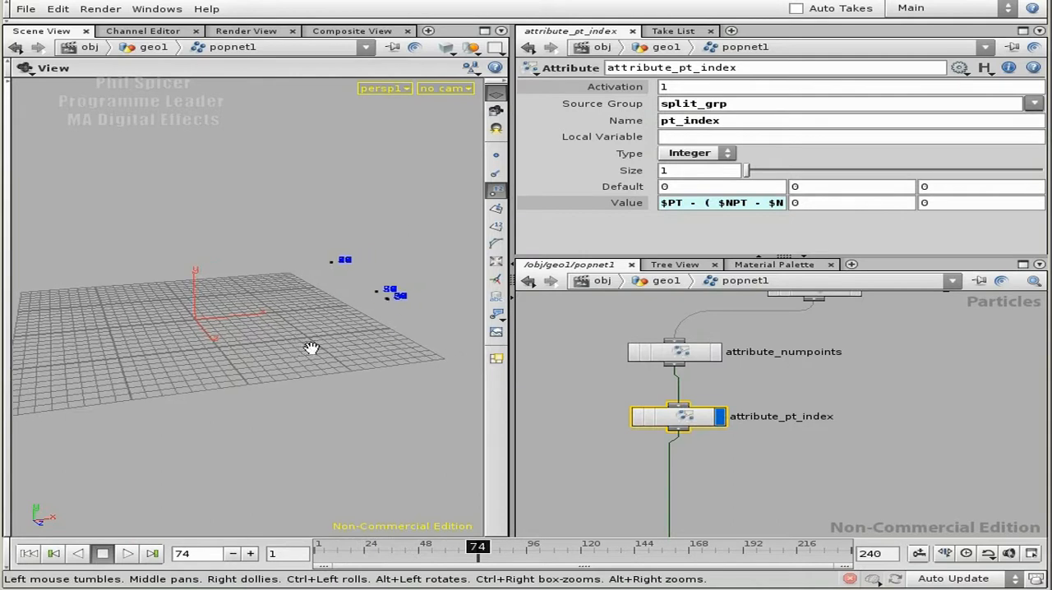
Step: Open attribute_pt_index's geometry spreadsheet and examine the pt_index values where one batch of split particles ends and another begins
right_click(695, 422)
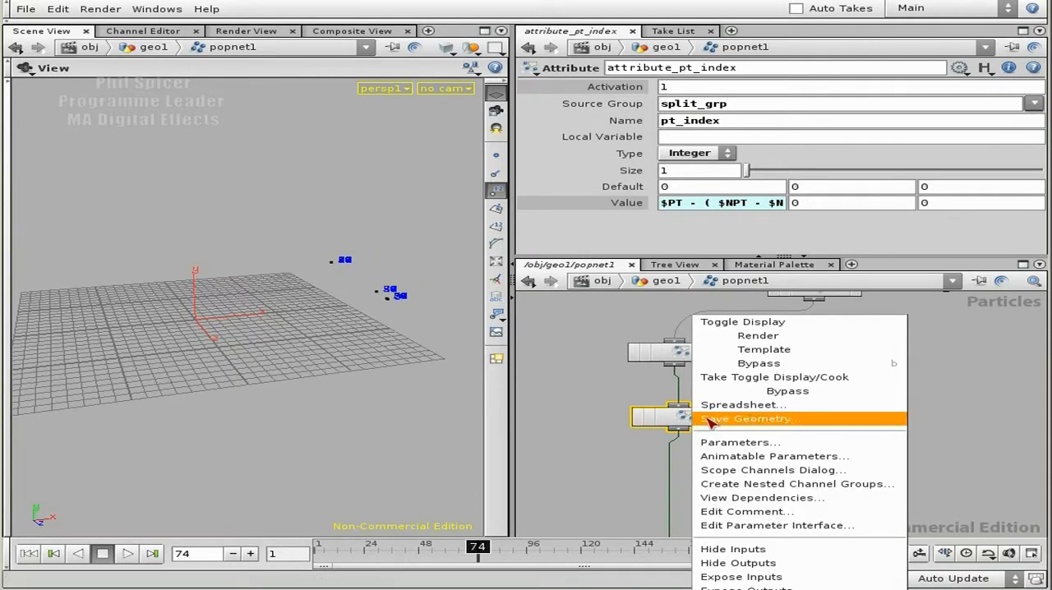
left_click(723, 405)
left_click_drag(230, 514, 894, 503)
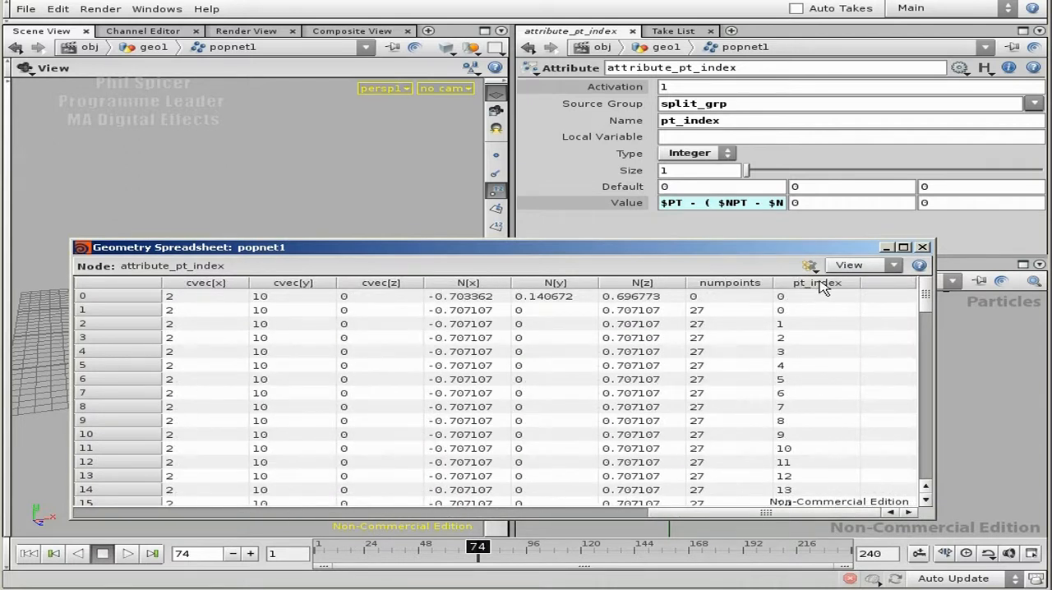
left_click(792, 312)
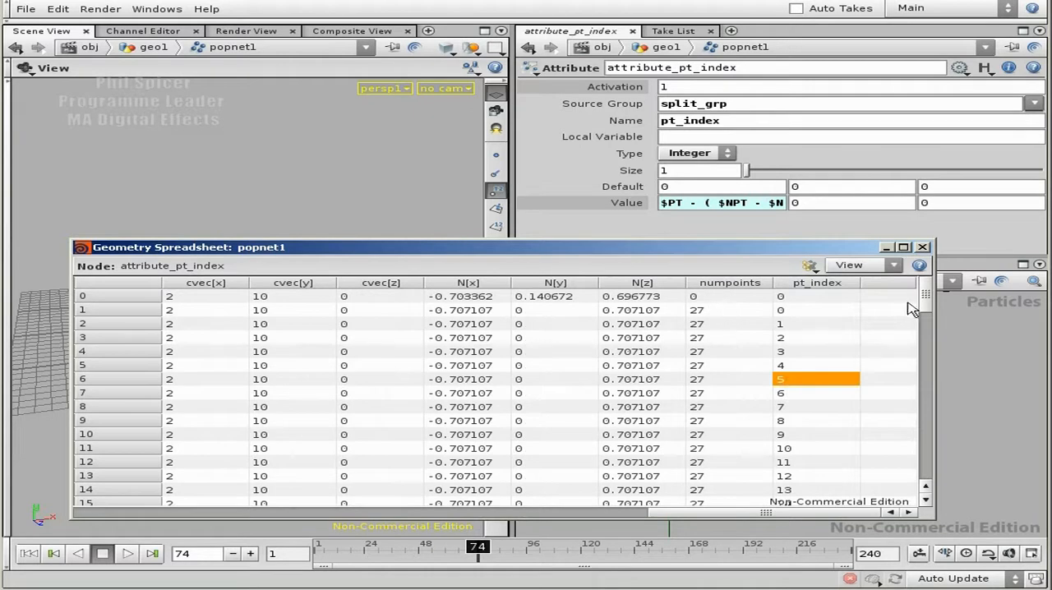
left_click_drag(925, 300, 926, 356)
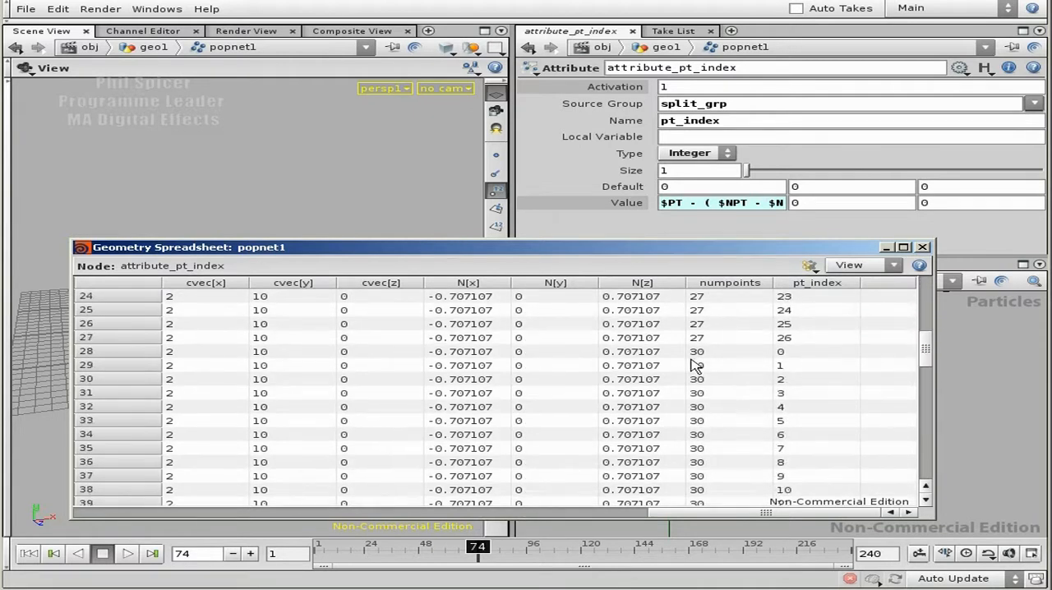
left_click(791, 351)
left_click(793, 365)
left_click(791, 381)
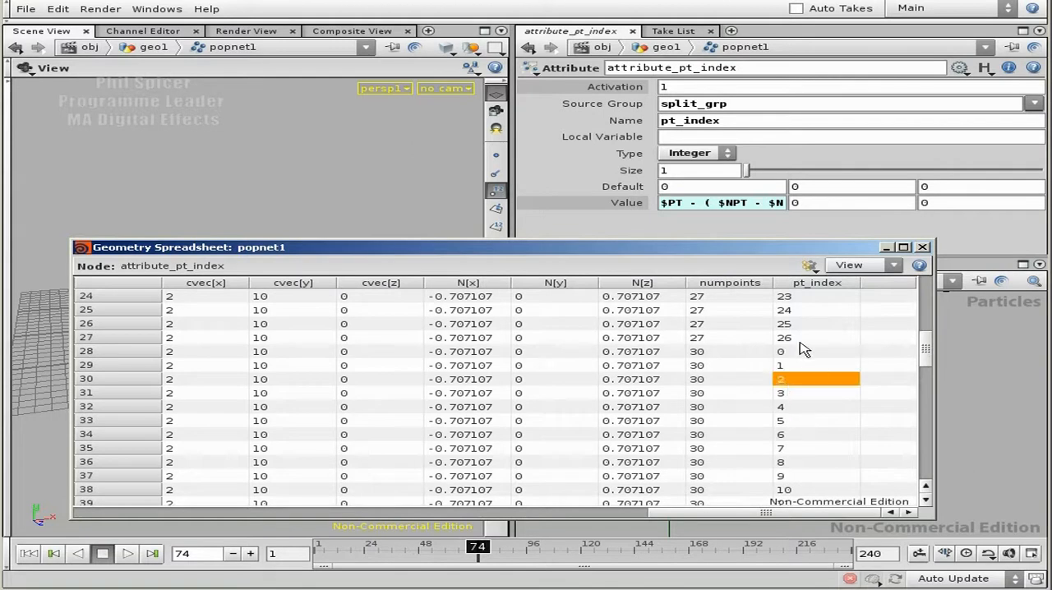
left_click(794, 340)
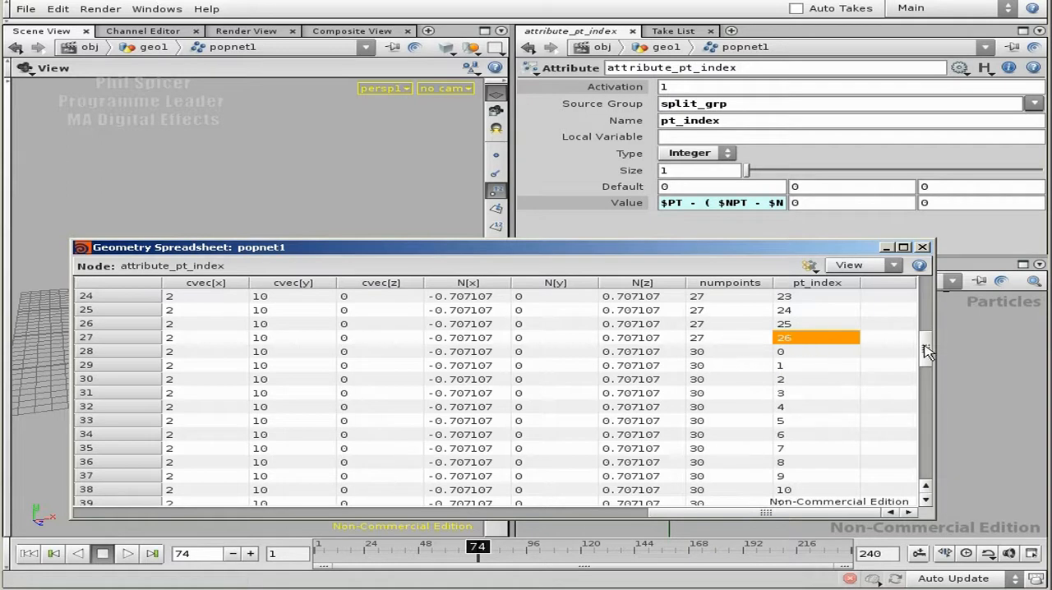
Step: Compare the numpoints and pt_index columns from the first to the last particle and close the spreadsheet
left_click_drag(924, 348, 924, 294)
left_click(699, 310)
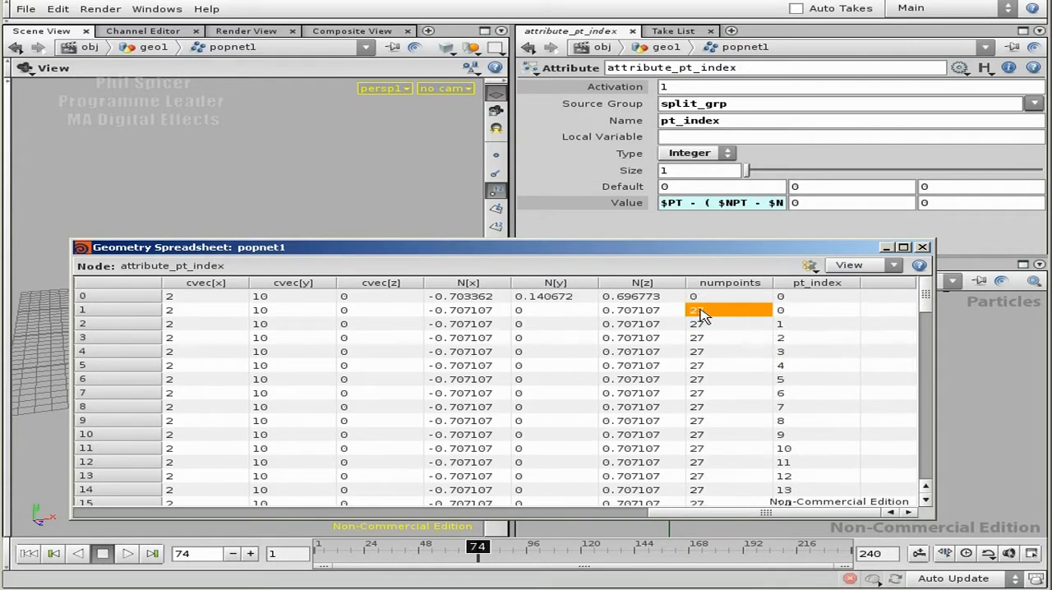
left_click(807, 310)
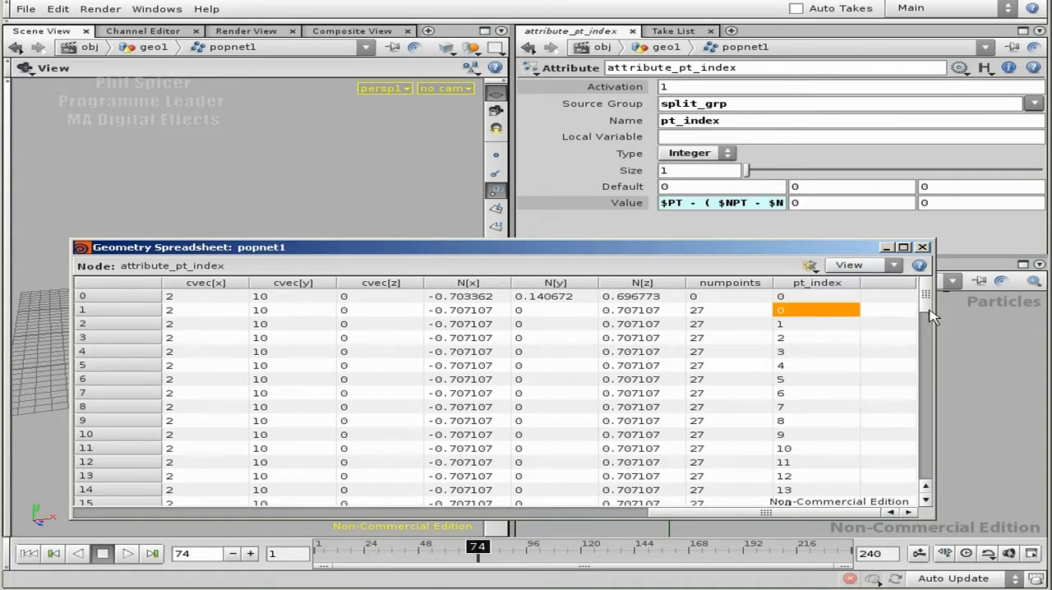
left_click_drag(926, 298, 918, 418)
left_click(788, 393)
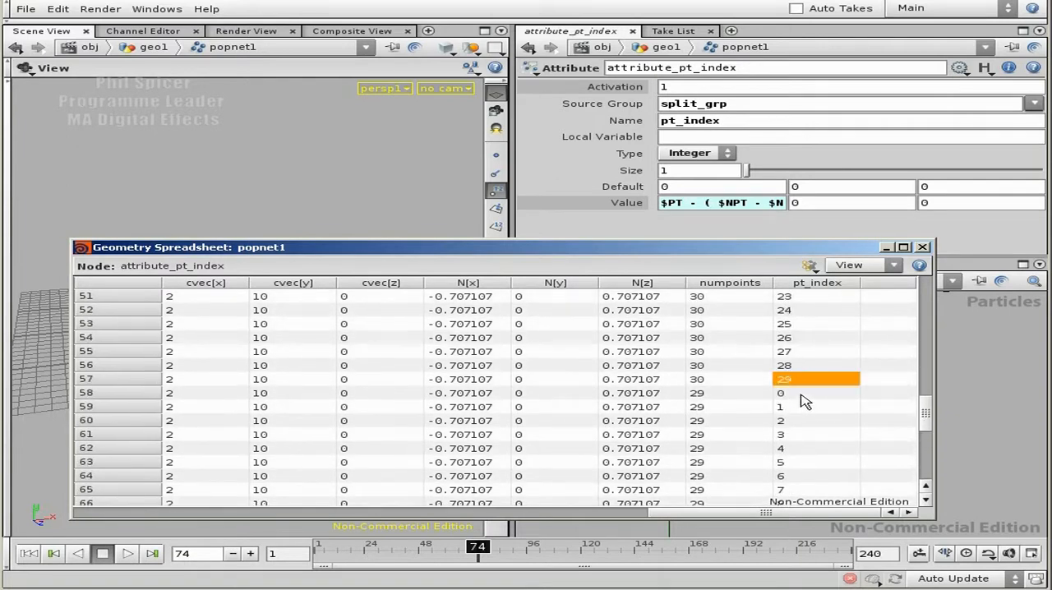
left_click(741, 392)
left_click(799, 391)
left_click_drag(923, 406, 923, 458)
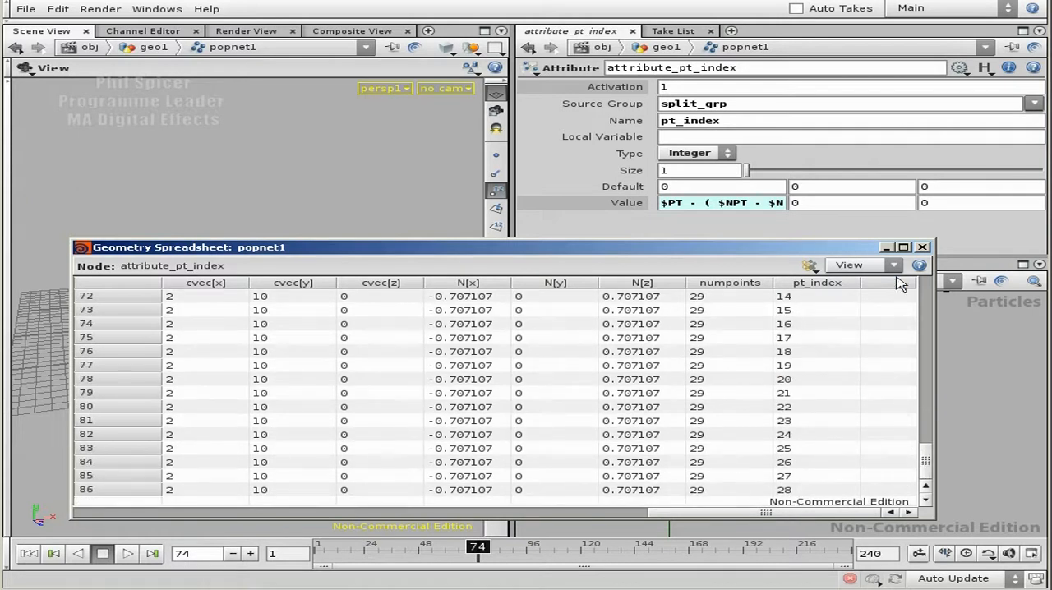
left_click(922, 249)
Step: Move voppop_perp_velocity closer beneath attribute_pt_index and make it the displayed node
scroll(821, 411, "down", 3)
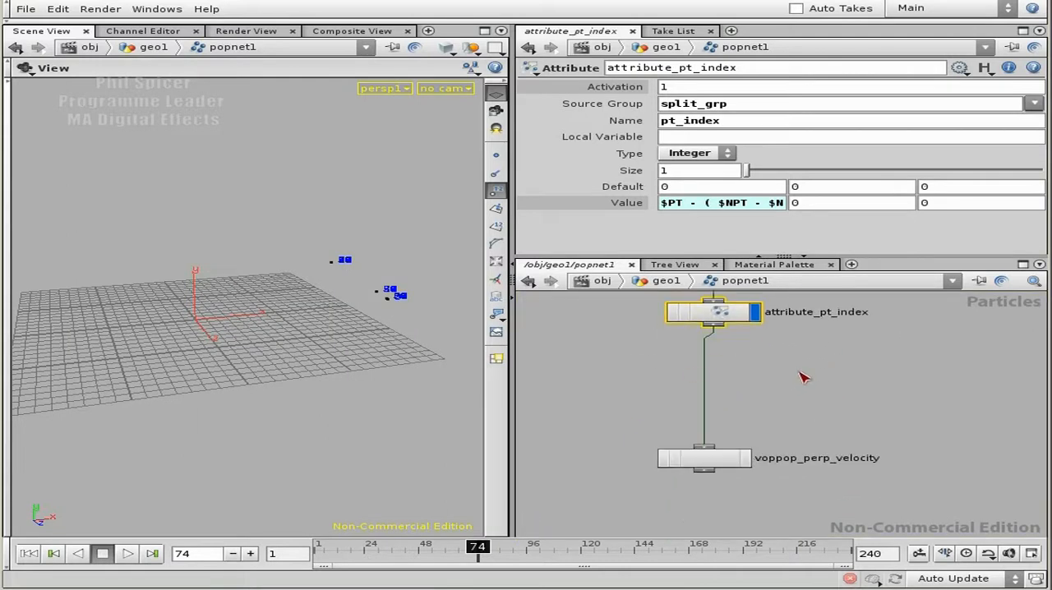
middle_click_drag(795, 376, 796, 396)
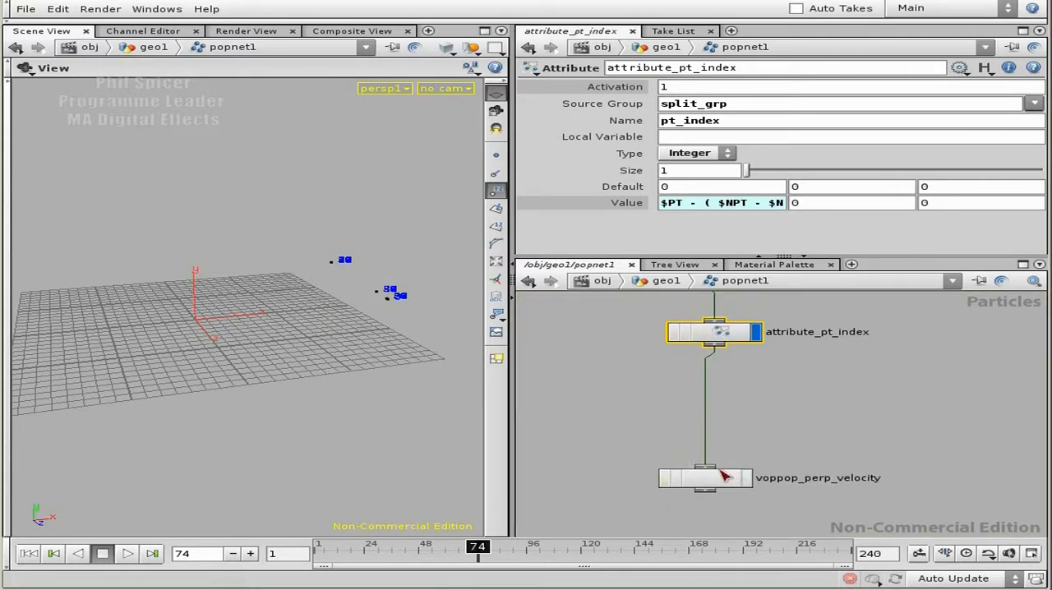
left_click_drag(726, 484, 740, 444)
left_click(760, 438)
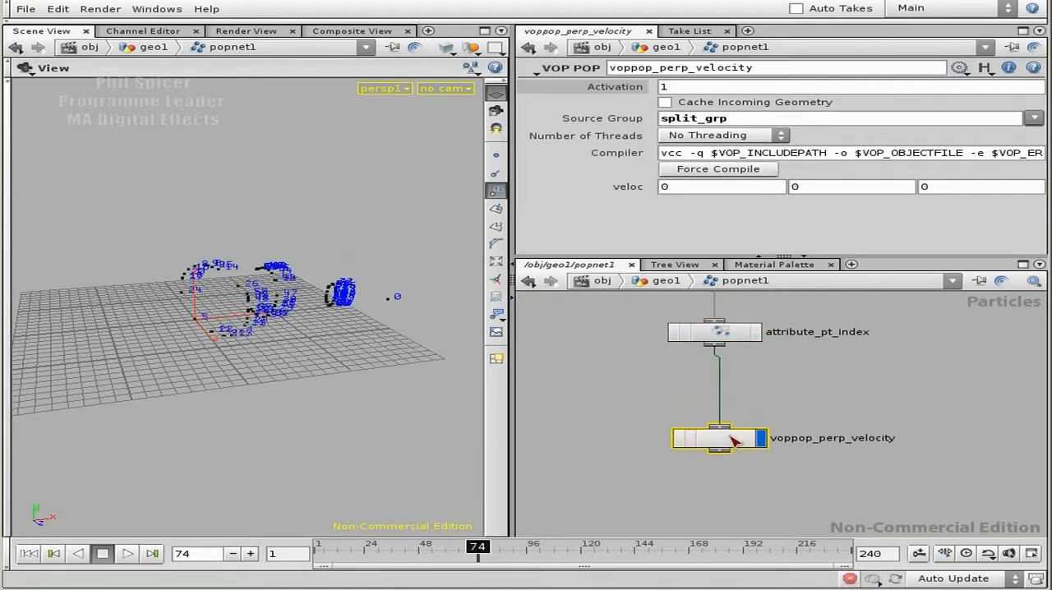
Step: Add a Parameter node below veloc inside the voppop_perp_velocity network
double_click(733, 441)
middle_click_drag(723, 481, 688, 446)
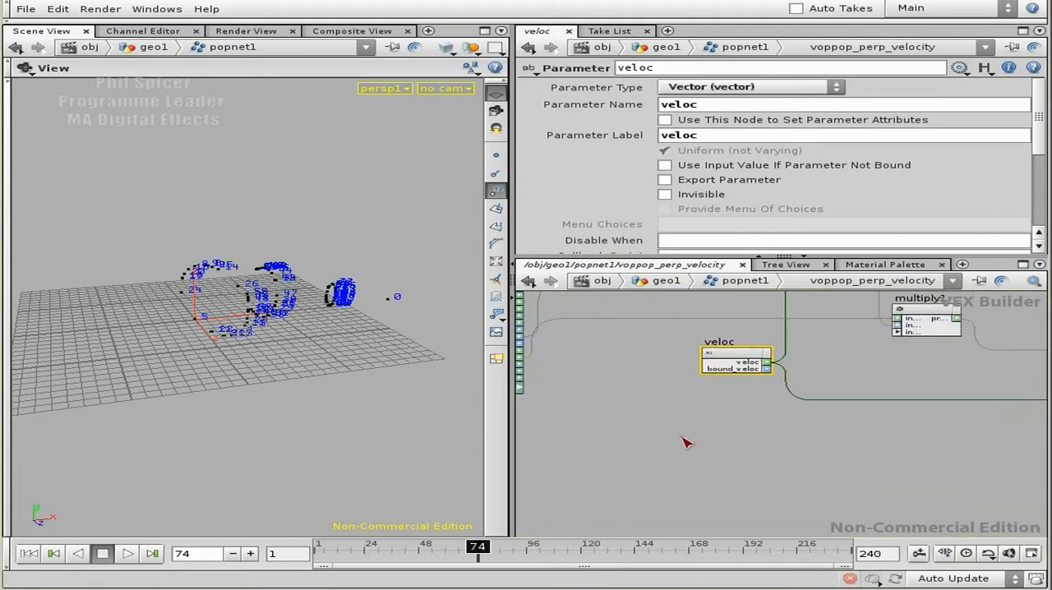
key("Tab")
type("Parameter")
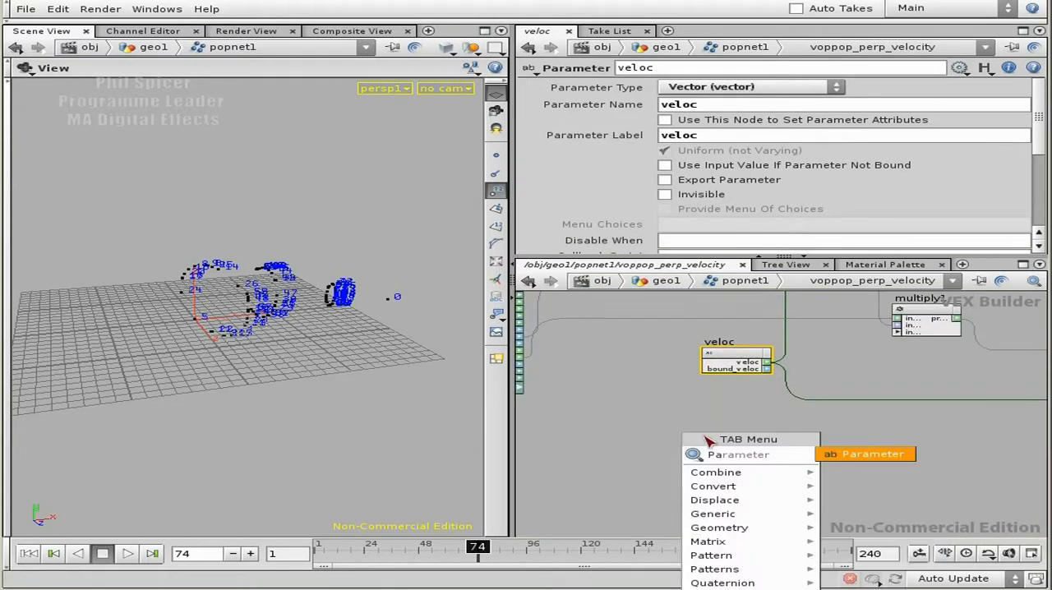
left_click(861, 456)
left_click(658, 444)
middle_click_drag(714, 441, 721, 413)
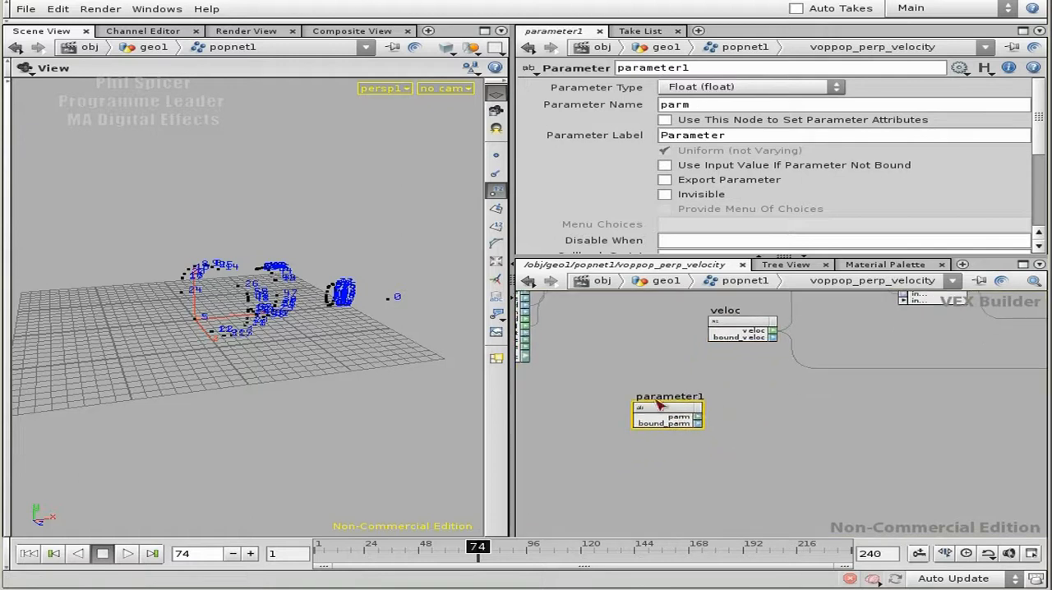
Step: Rename the new parameter node pt_index and set its parameter type to Integer (int)
double_click(687, 397)
type("pt")
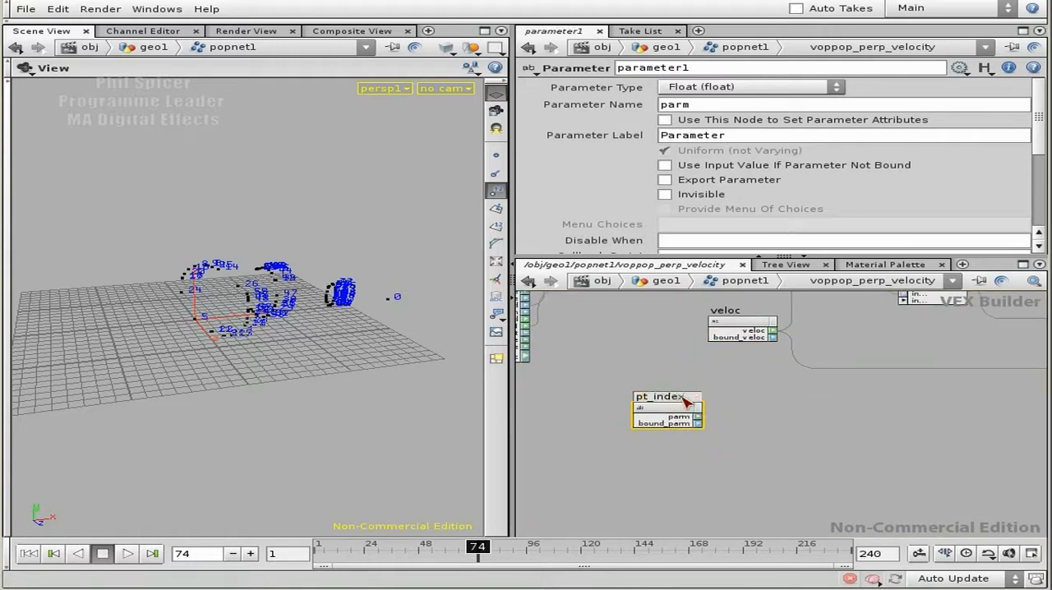
type("_index")
key("Return")
left_click(682, 87)
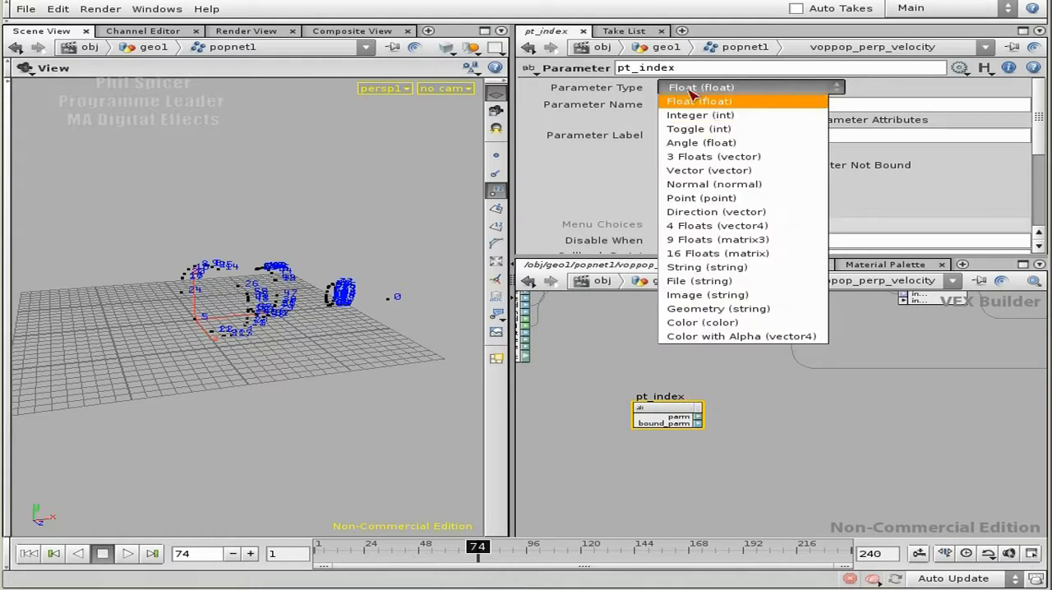
left_click(698, 115)
Step: Set both the parameter name and the parameter label of the new node to pt_index
left_click_drag(722, 106, 661, 109)
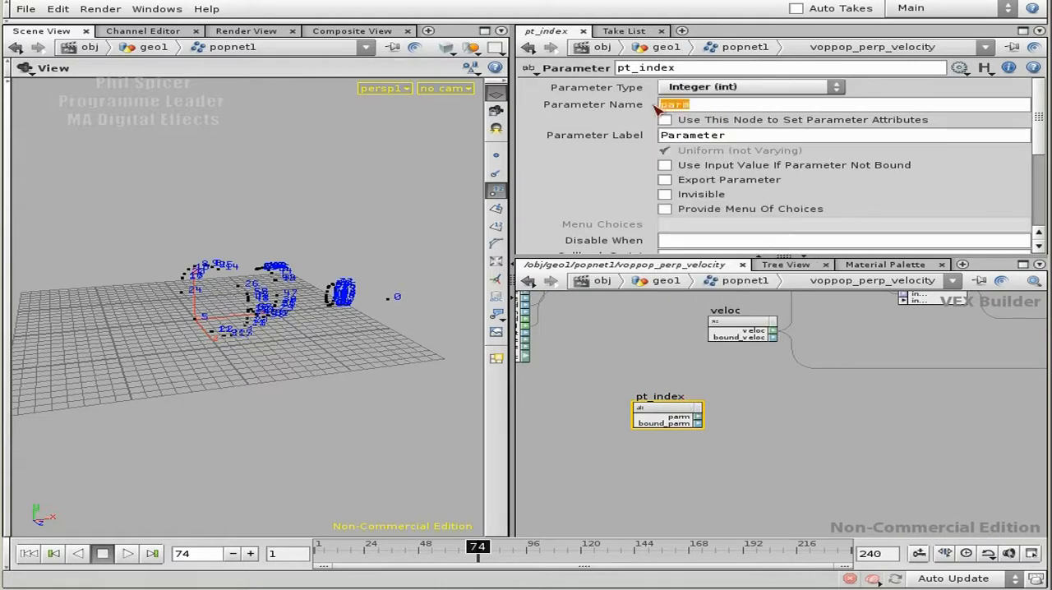
type("pt_index")
key("Tab")
type("pr")
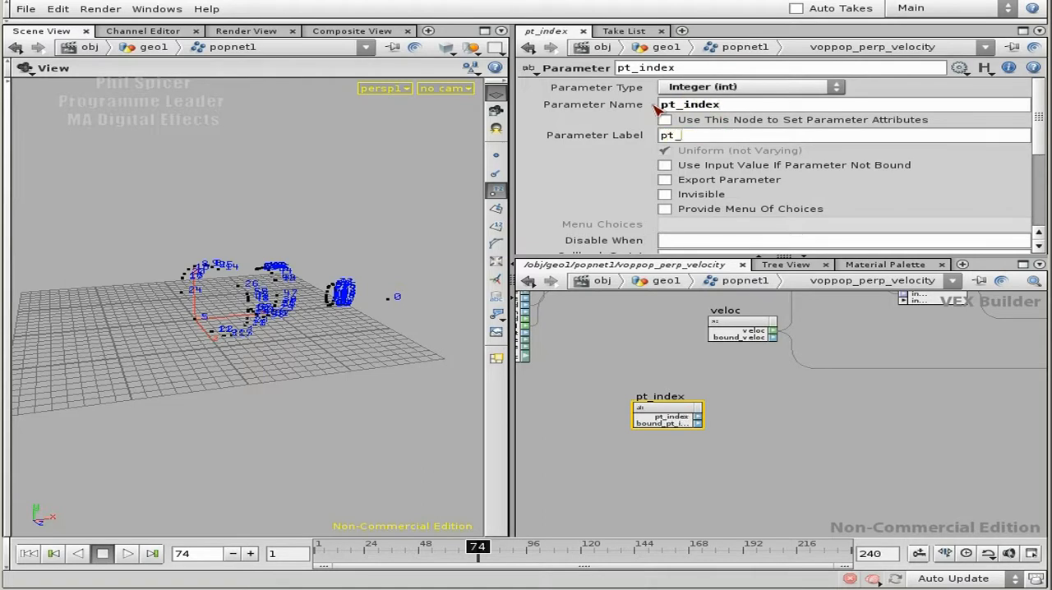
key("shift+Tab")
key("shift+Tab")
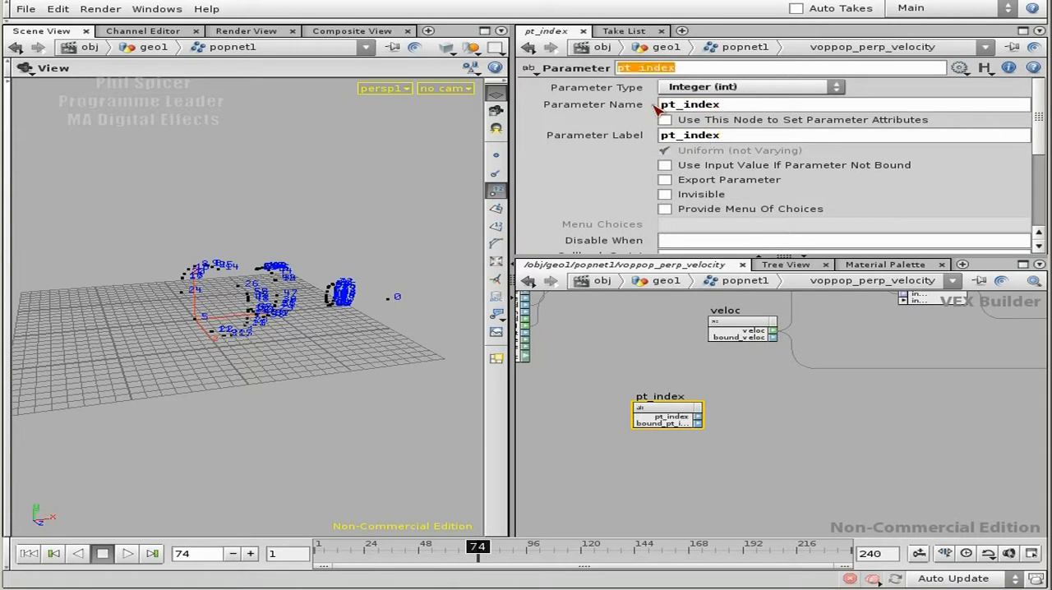
left_click(780, 432)
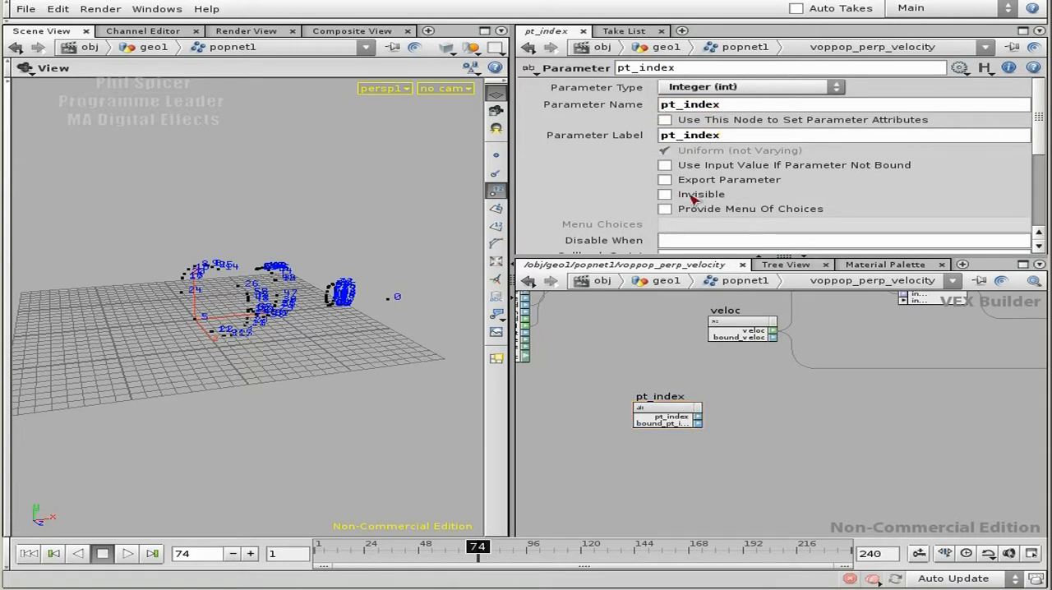
Step: Check veloc's settings and which parameters voppop_perp_velocity exposes at the popnet1 level
middle_click_drag(916, 332, 852, 392)
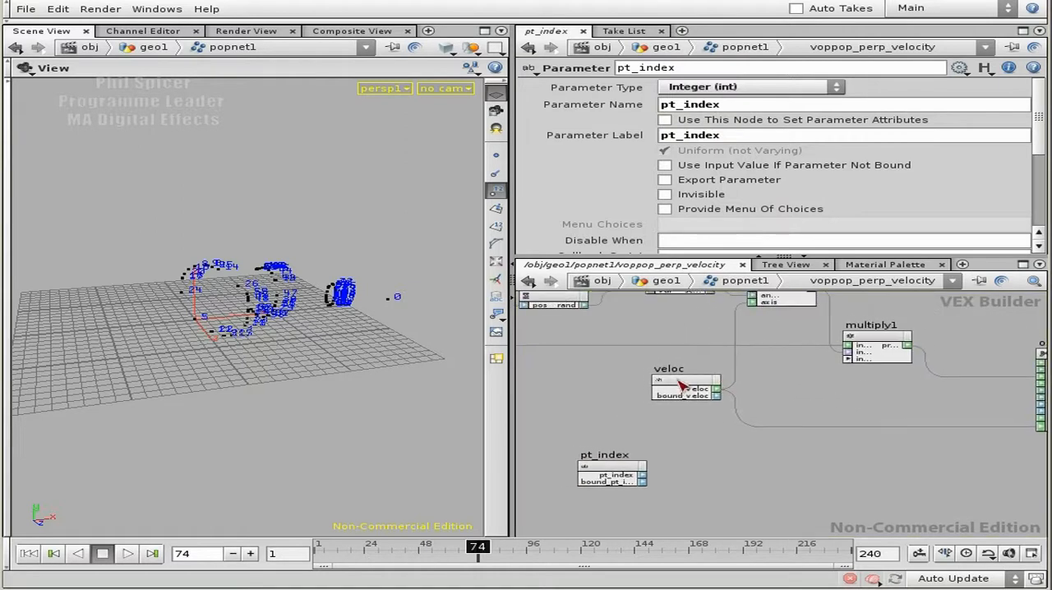
left_click(681, 387)
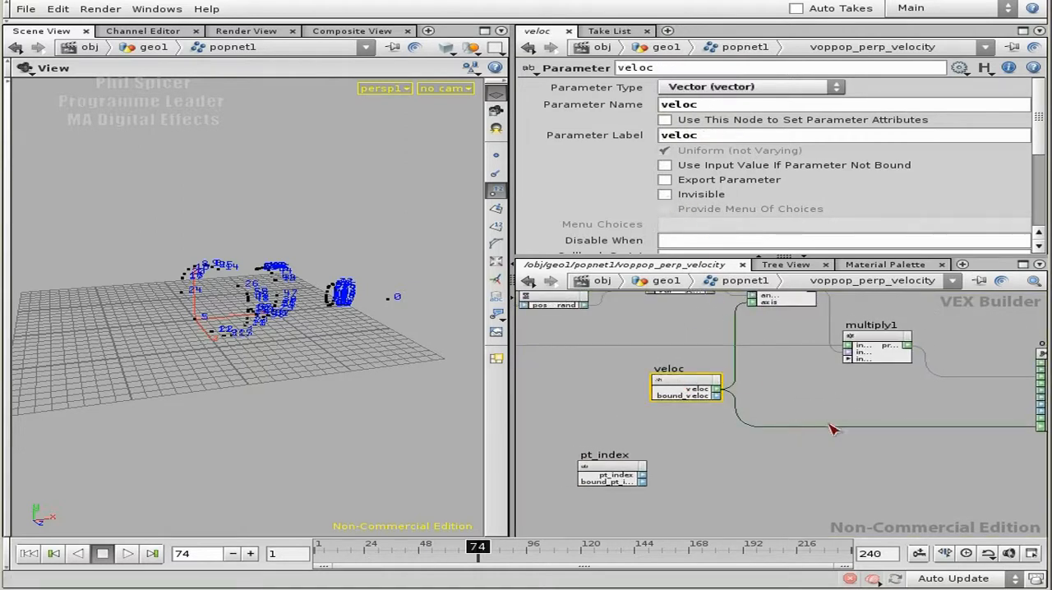
key("u")
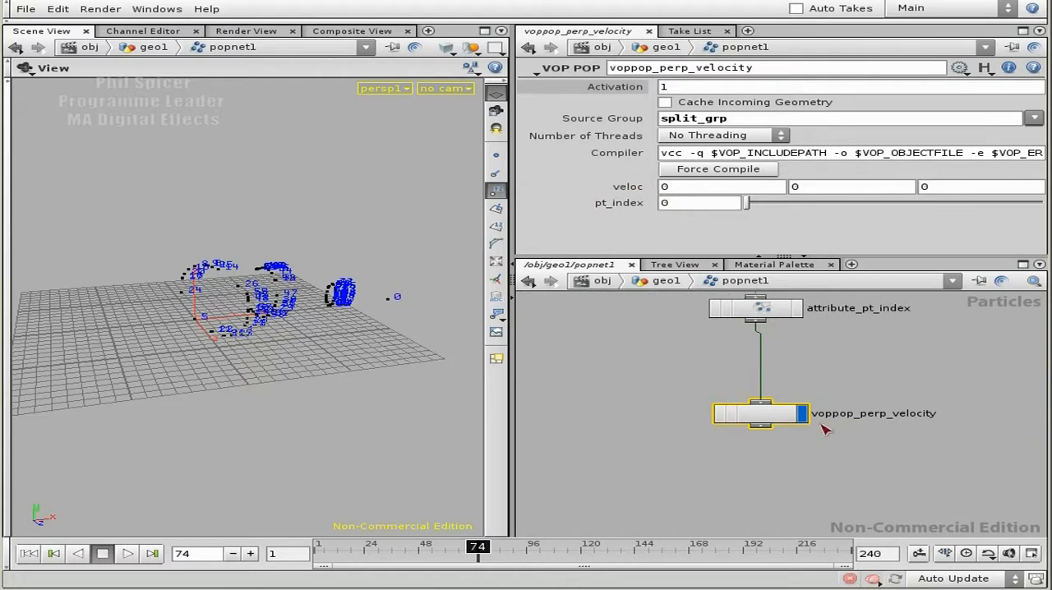
Step: Make the pt_index parameter in the voppop_perp_velocity network invisible
double_click(785, 424)
middle_click_drag(800, 476, 787, 417)
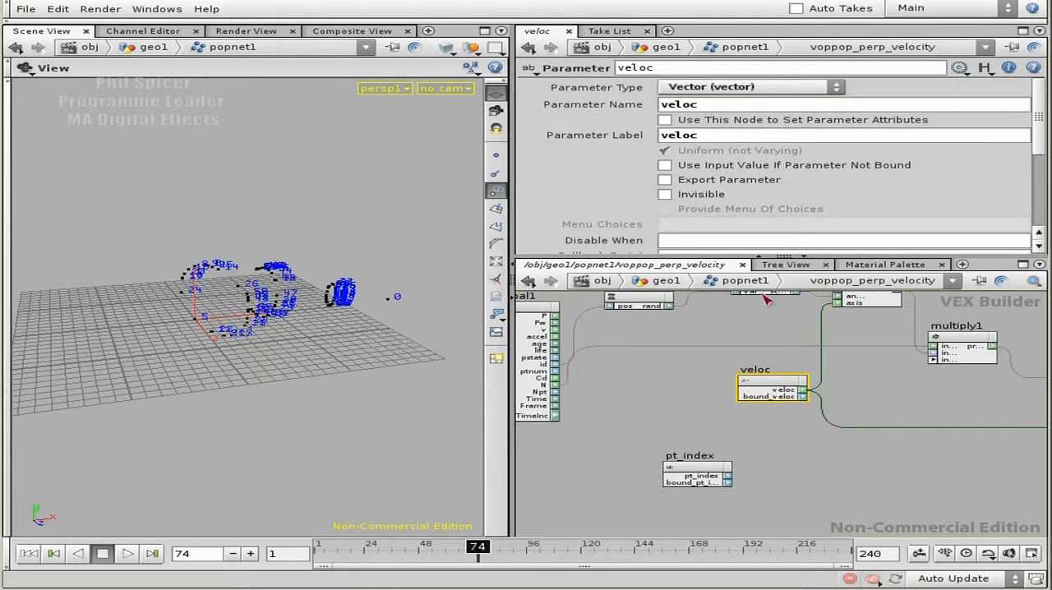
left_click(683, 196)
middle_click_drag(738, 437, 719, 362)
left_click(690, 395)
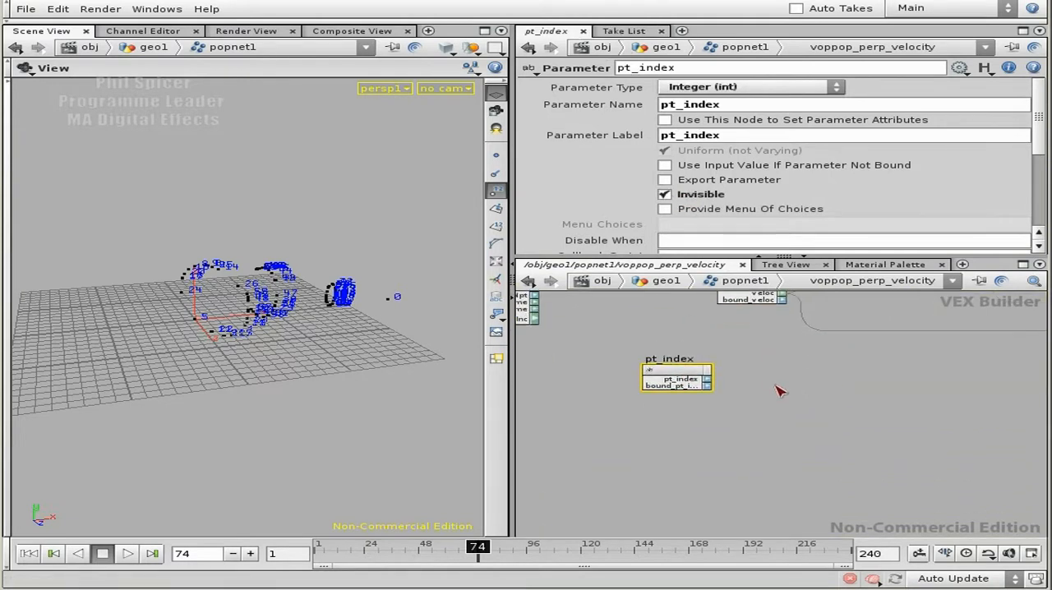
Step: Check which parameters voppop_perp_velocity exposes in popnet1 with pt_index made invisible, and return inside its network
key("u")
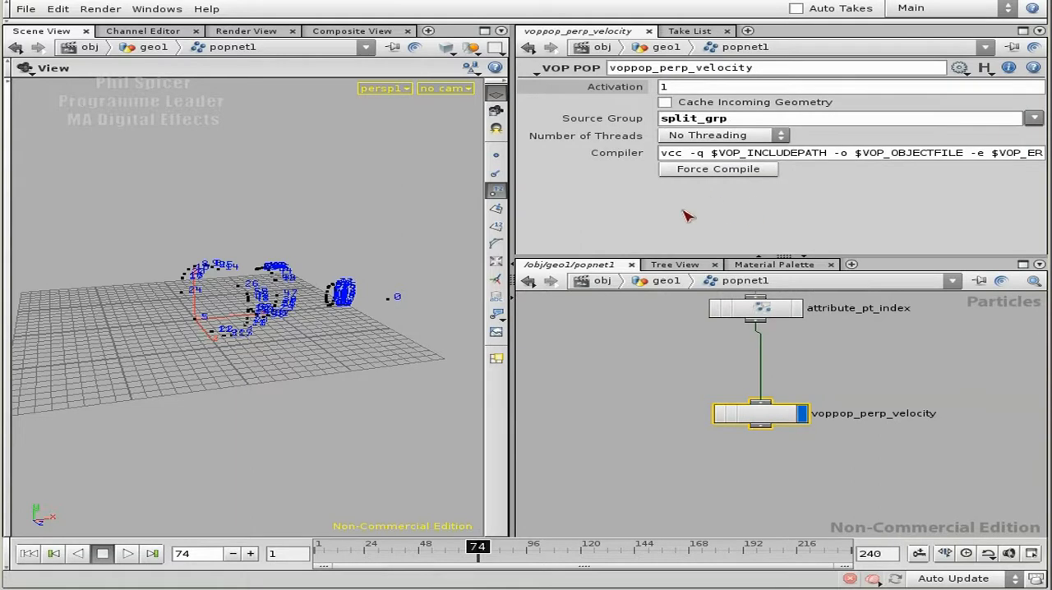
double_click(787, 415)
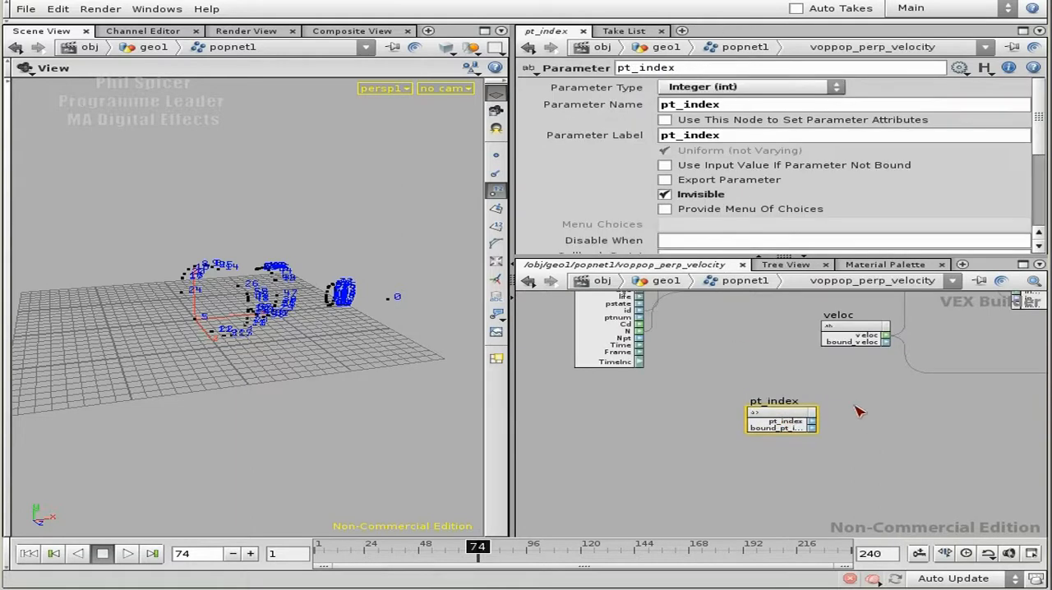
scroll(740, 411, "up", 4)
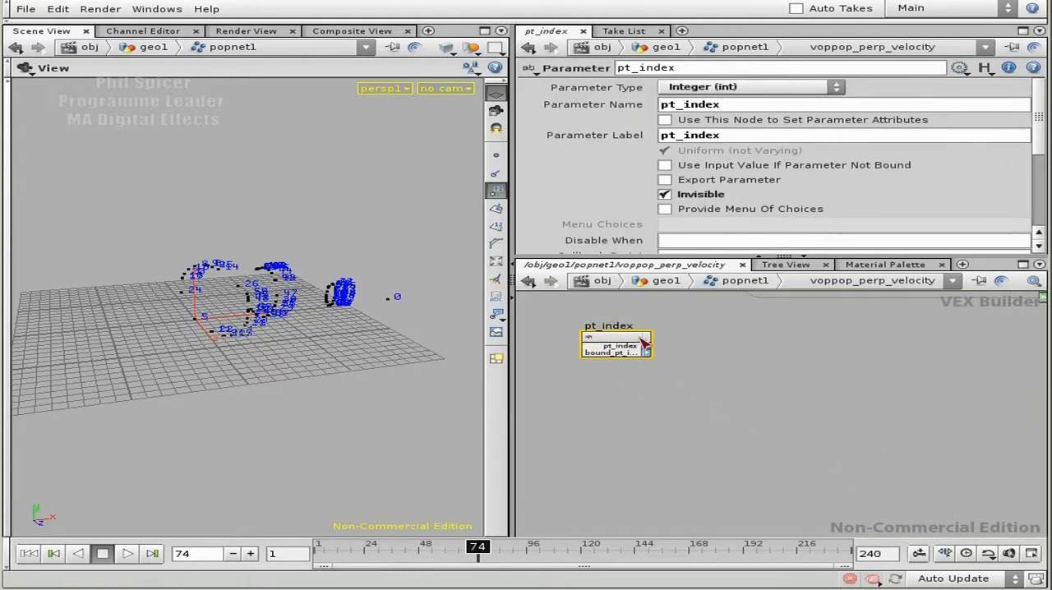
Step: Add a Parameter node below pt_index and rename it numpoints
left_click(623, 413)
key("Tab")
type("Parameter")
left_click(795, 432)
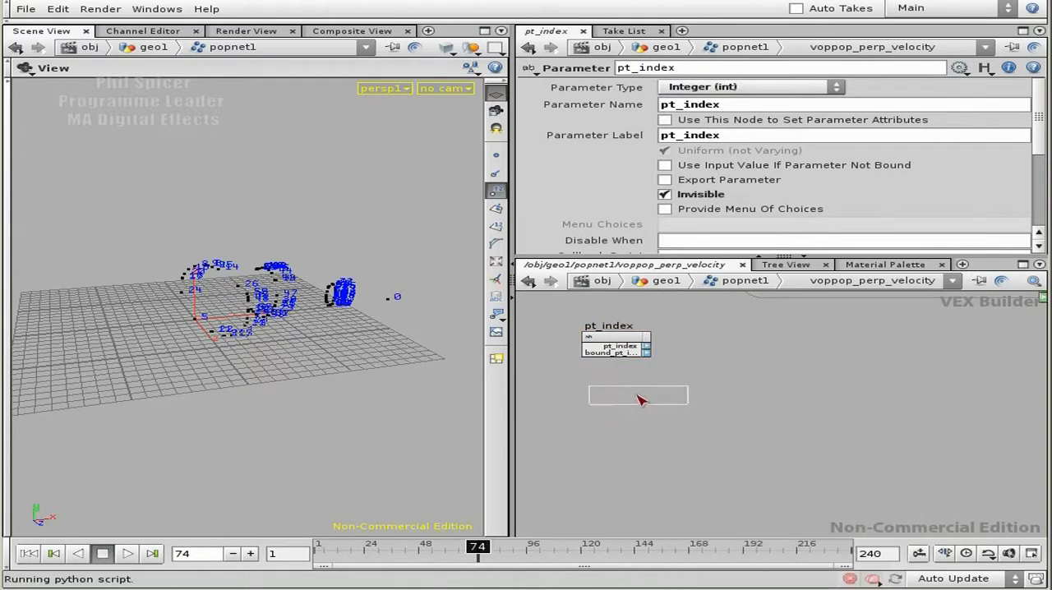
left_click(622, 398)
left_click_drag(637, 386, 631, 408)
double_click(625, 403)
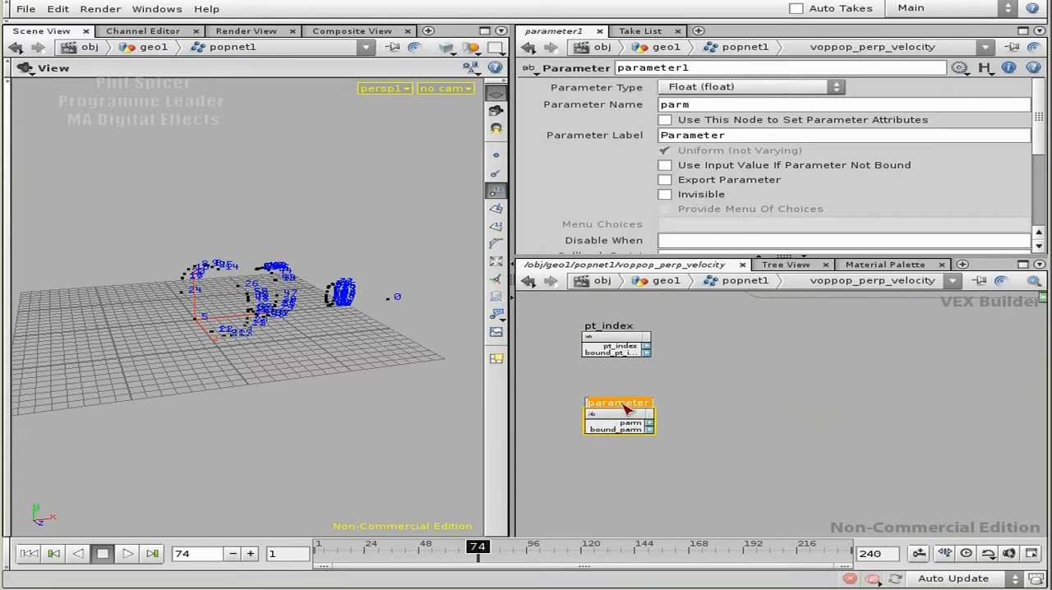
type("numpoints")
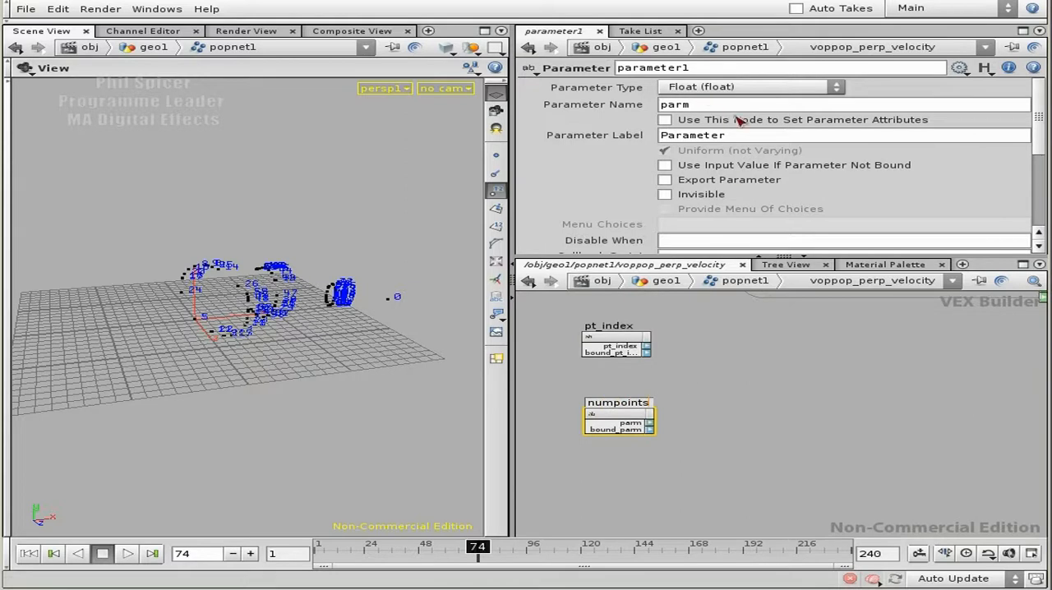
key("Return")
Step: Set the numpoints node's parameter name and label to numpoints, its type to Integer (int), and make it invisible
double_click(669, 105)
left_click_drag(668, 105, 654, 105)
type("numpoints")
left_click_drag(739, 138, 659, 141)
type("numpoints")
left_click(741, 106)
left_click(752, 87)
left_click(740, 105)
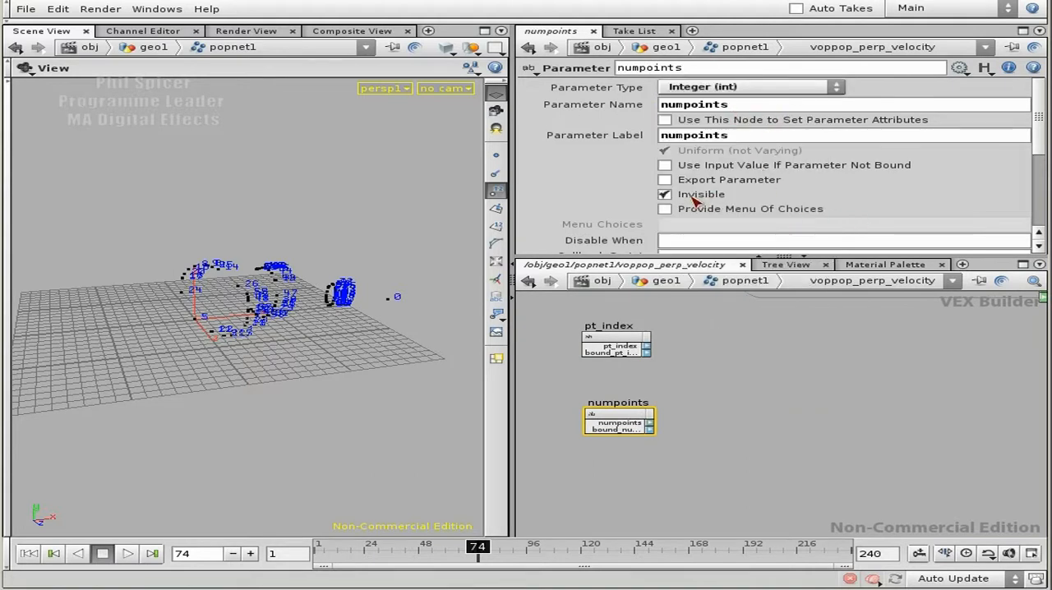
Step: Add a Fit Range node beside the pt_index and numpoints parameters
scroll(757, 398, "up", 3)
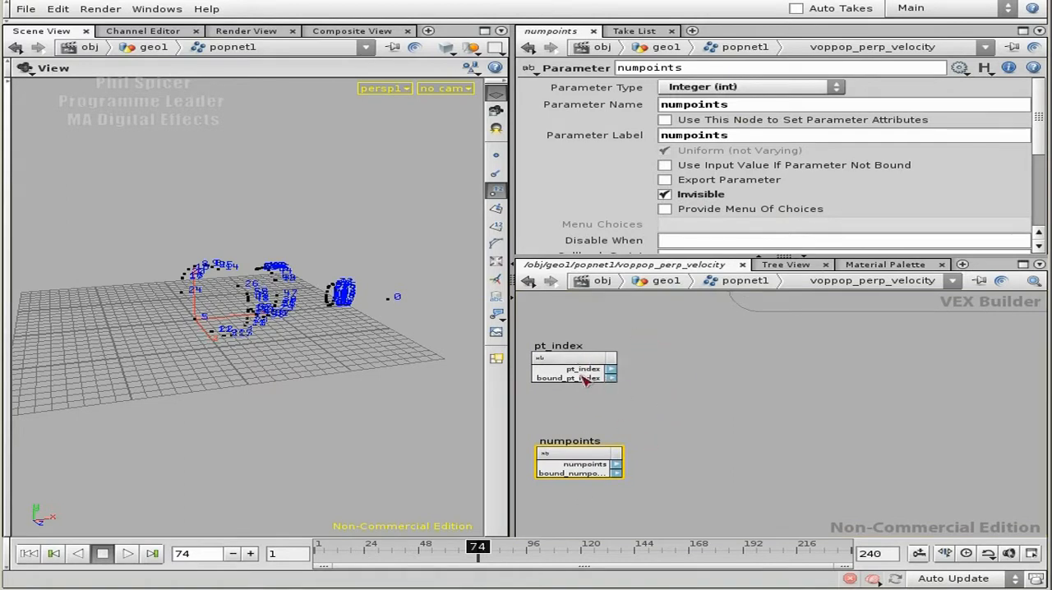
middle_click_drag(739, 394, 739, 434)
middle_click_drag(731, 396, 849, 499)
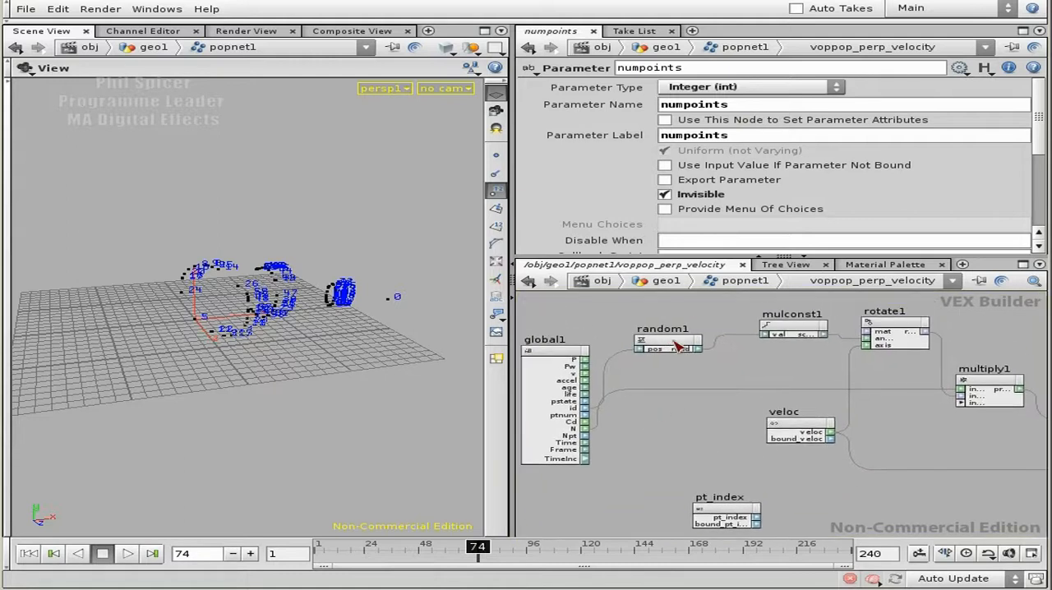
middle_click_drag(819, 458, 672, 368)
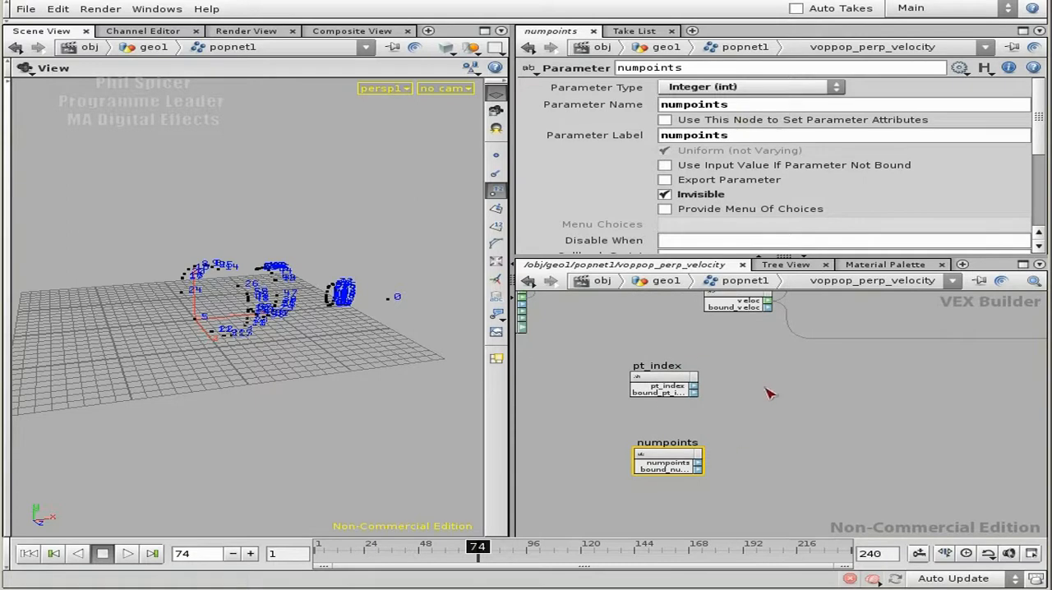
middle_click_drag(833, 425, 737, 407)
key("Tab")
type("fit")
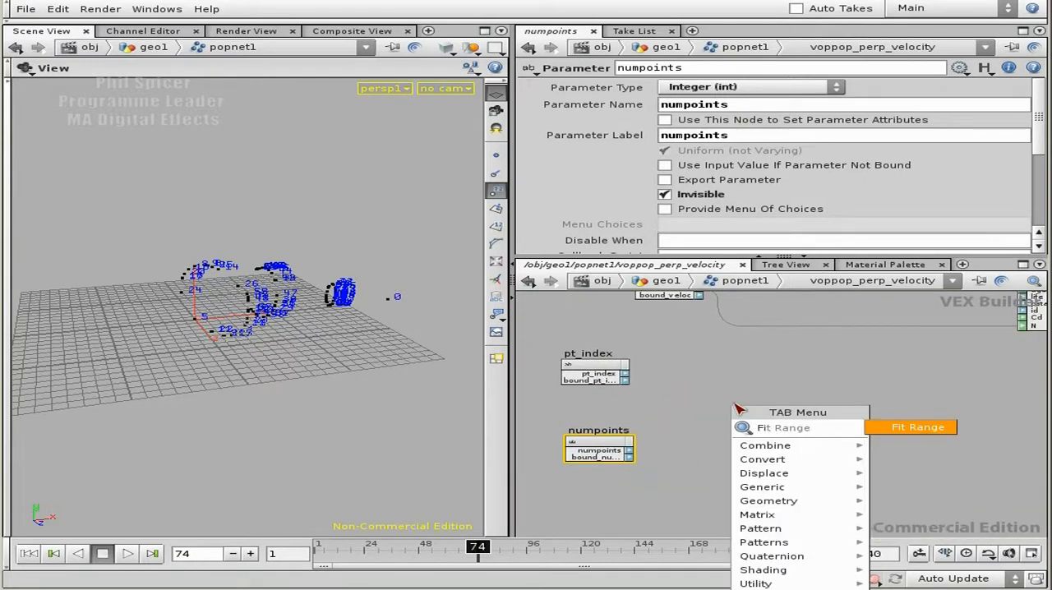
left_click(941, 427)
left_click(766, 415)
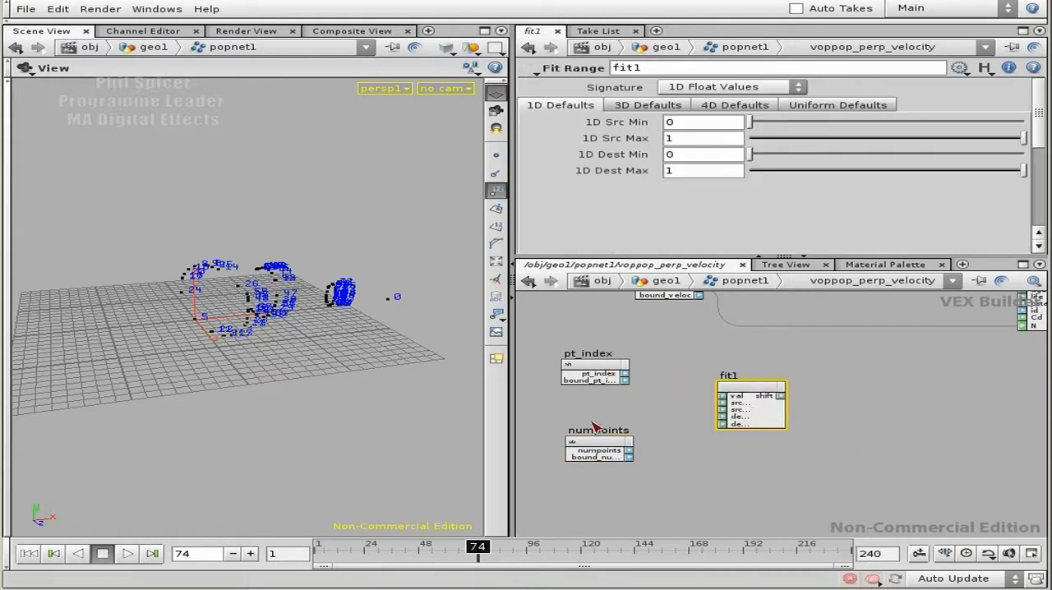
Step: Review the pt_index parameter, fit1's source and destination range settings, and where they sit in the velocity network
left_click(598, 367)
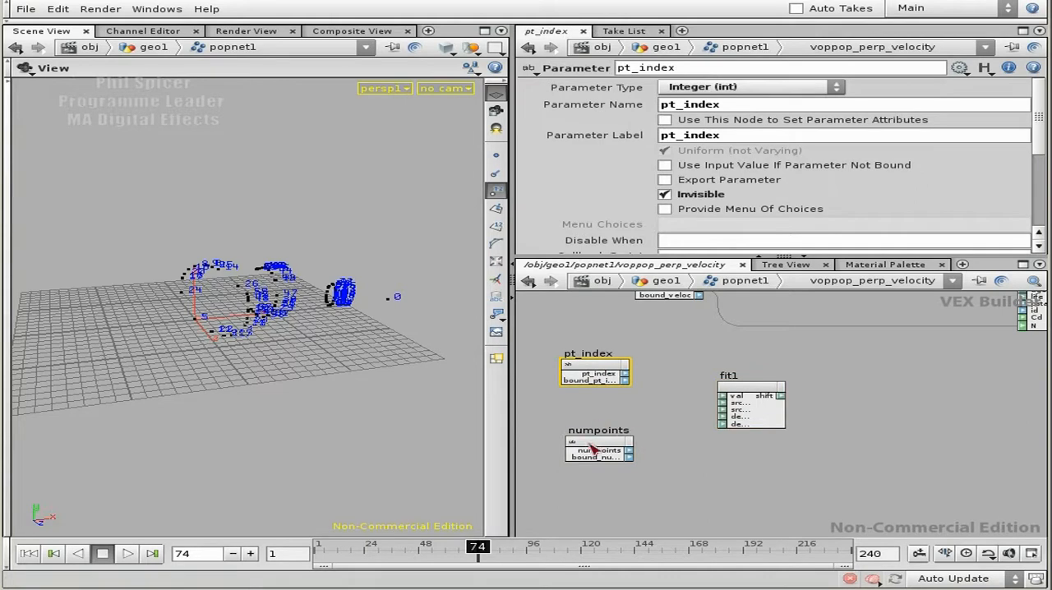
scroll(789, 444, "up", 2)
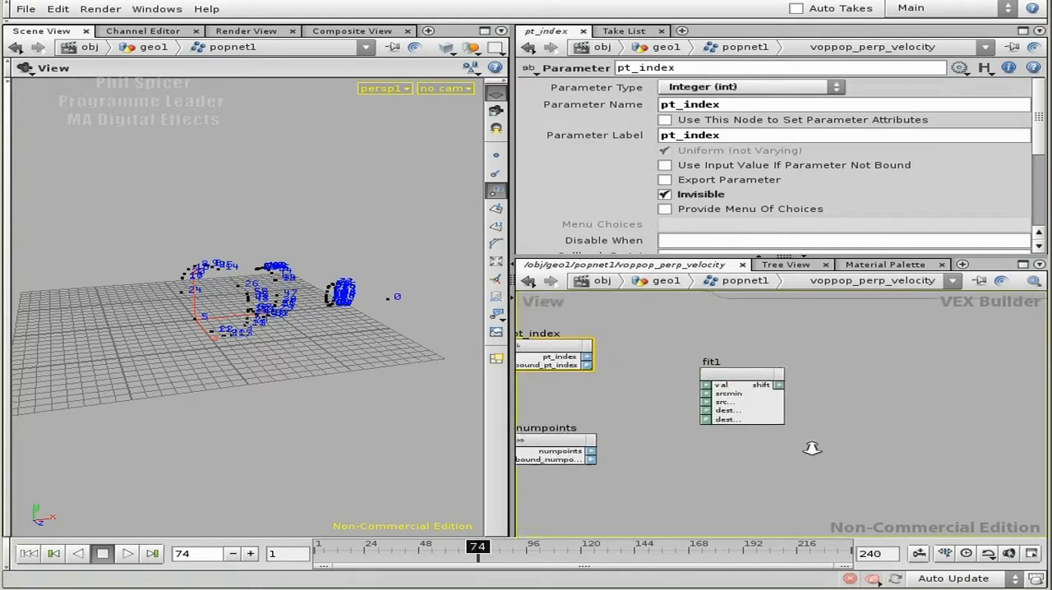
left_click(746, 380)
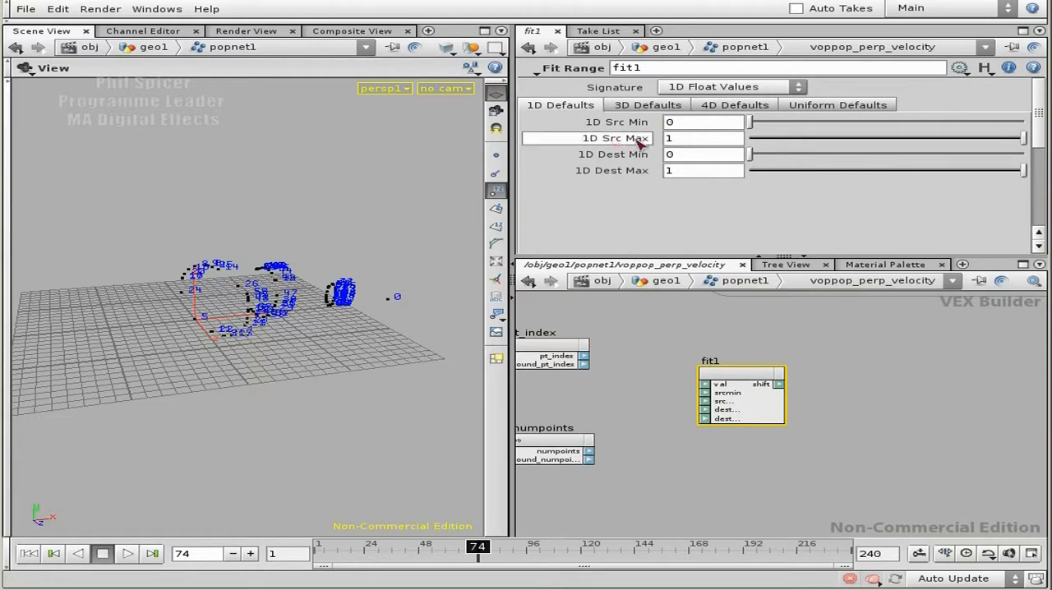
middle_click_drag(623, 413, 653, 455)
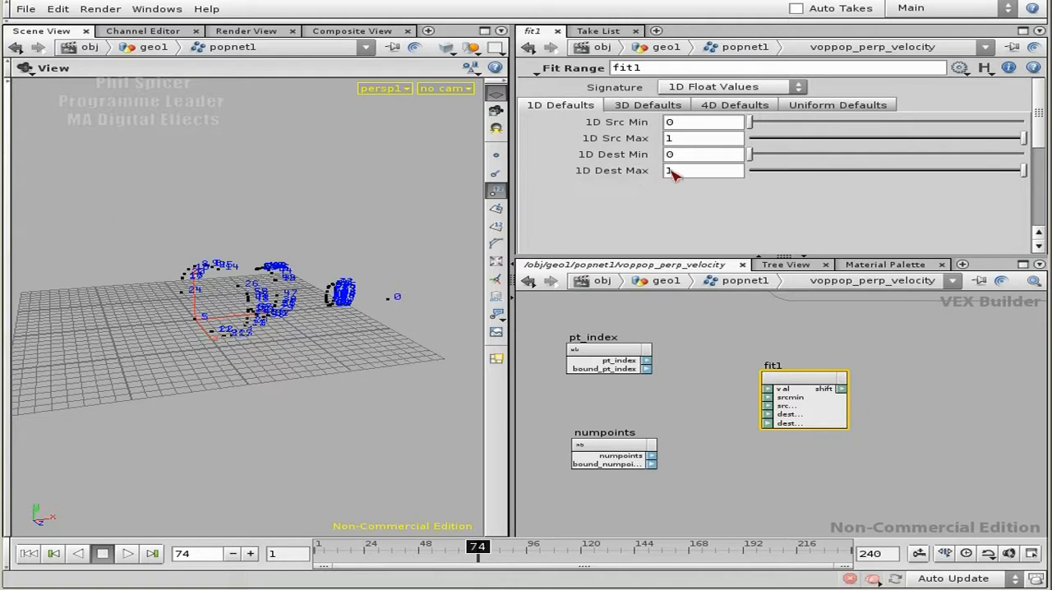
scroll(930, 369, "down", 3)
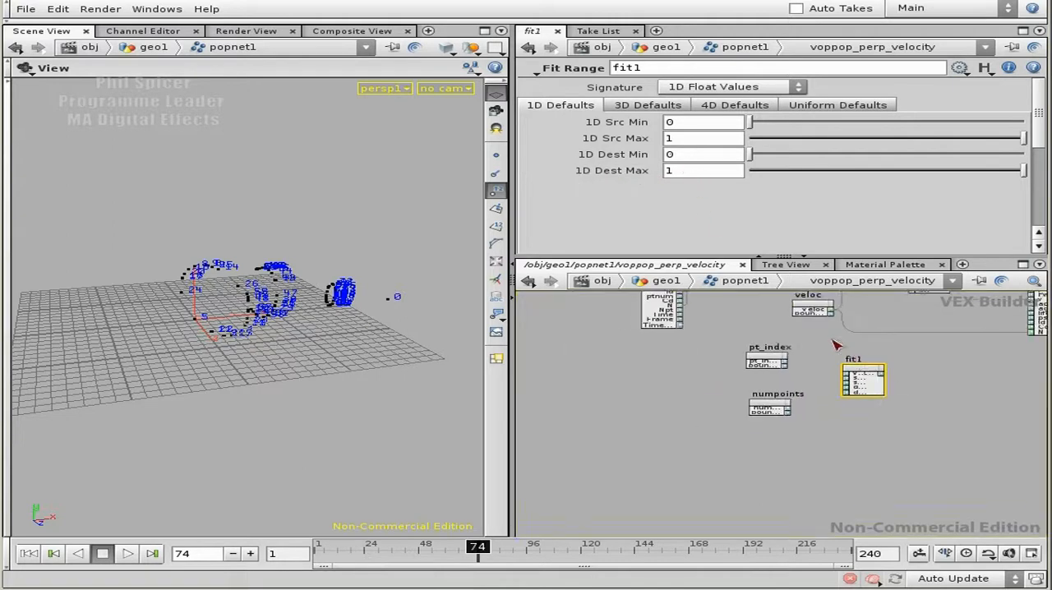
middle_click_drag(873, 382, 867, 406)
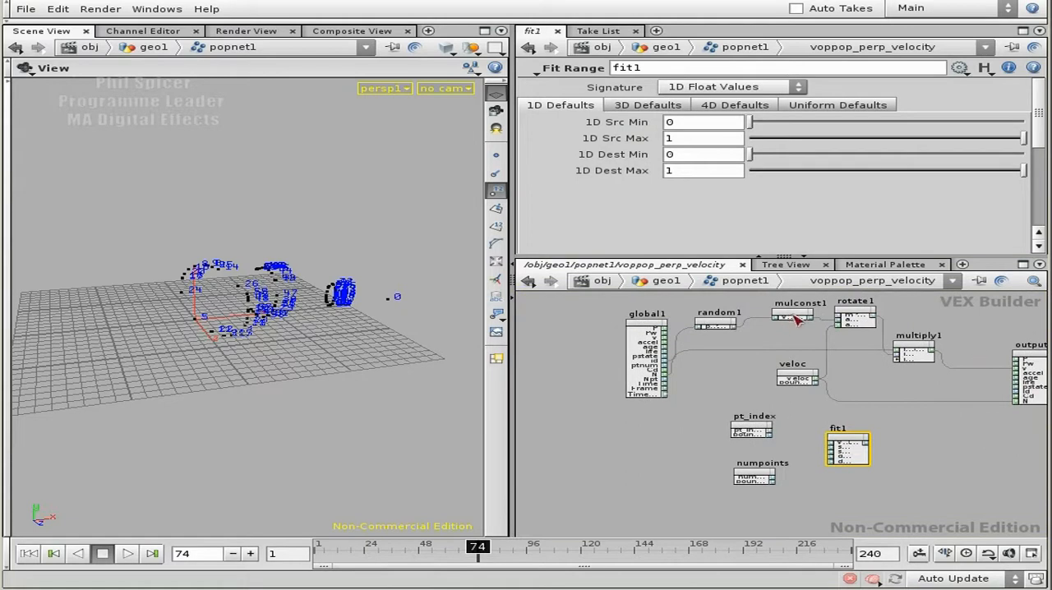
middle_click_drag(883, 431, 804, 379)
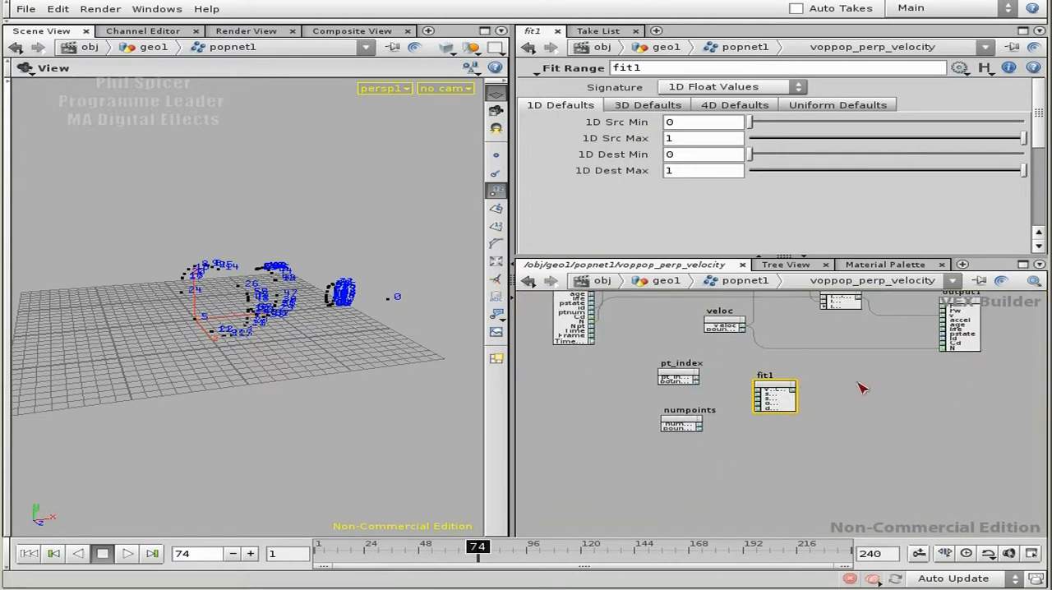
scroll(795, 357, "up", 6)
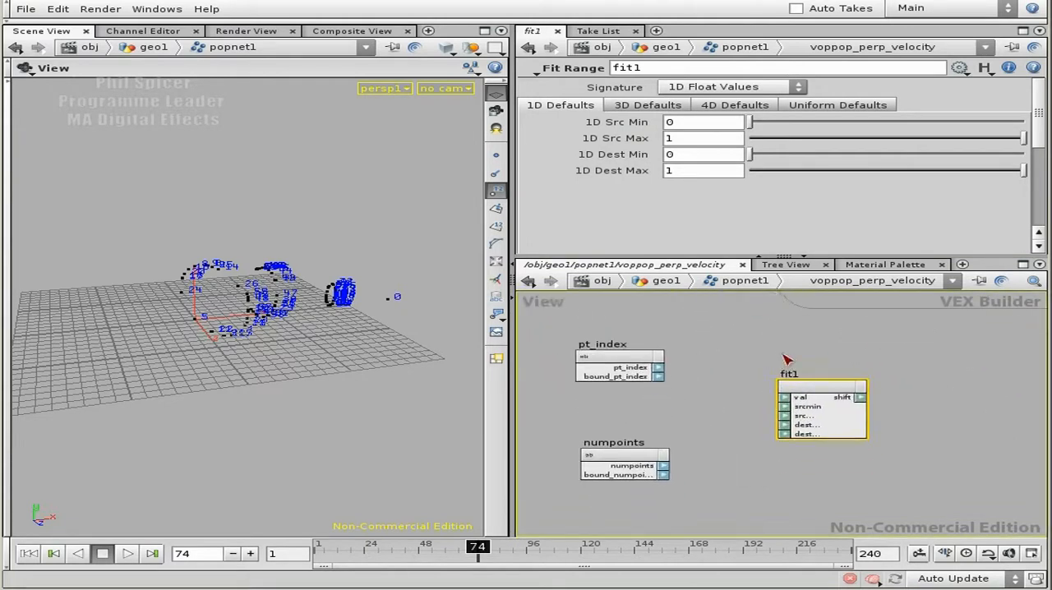
middle_click_drag(830, 368, 922, 341)
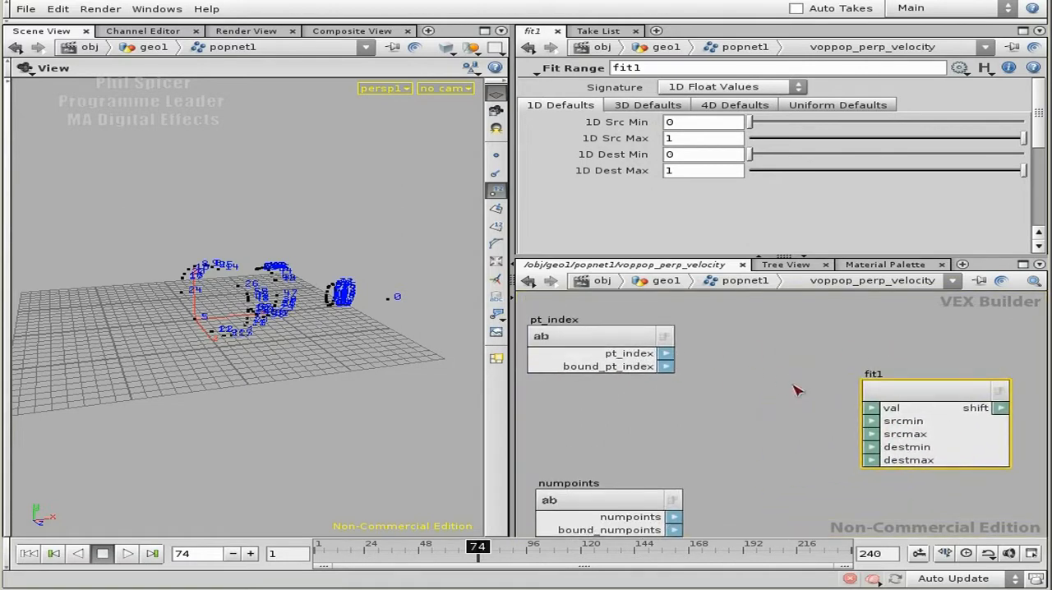
left_click_drag(860, 407, 909, 406)
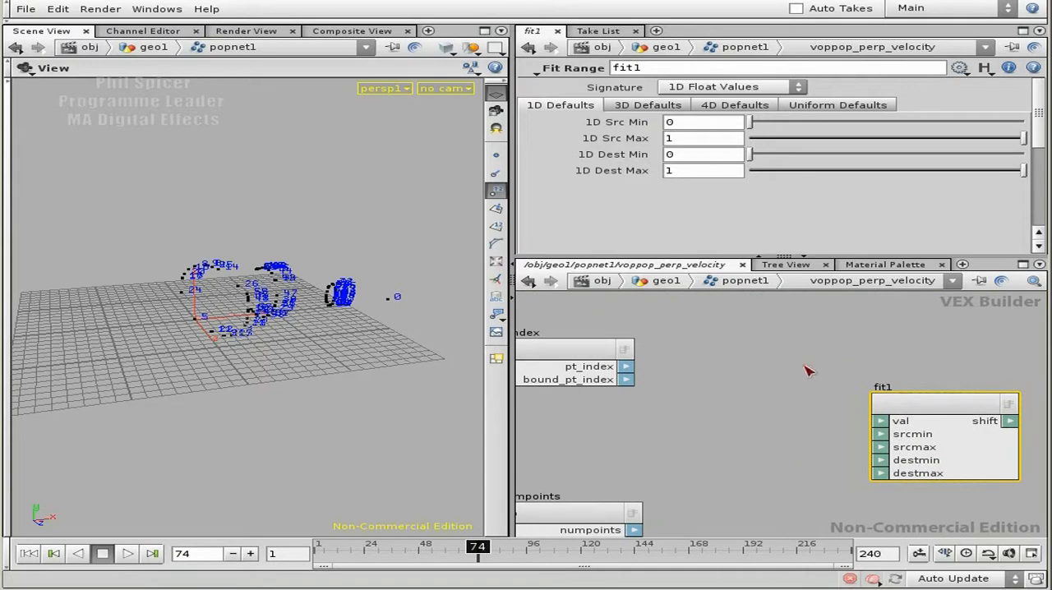
key("Tab")
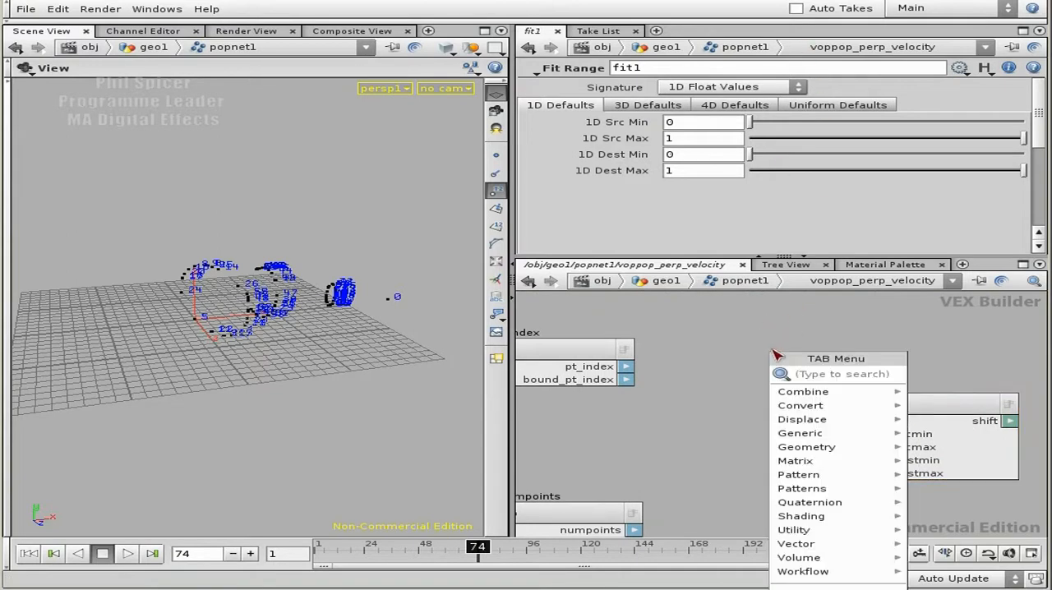
type("fl")
key("Escape")
Step: Add an Integer To Float node between pt_index and fit1
key("Tab")
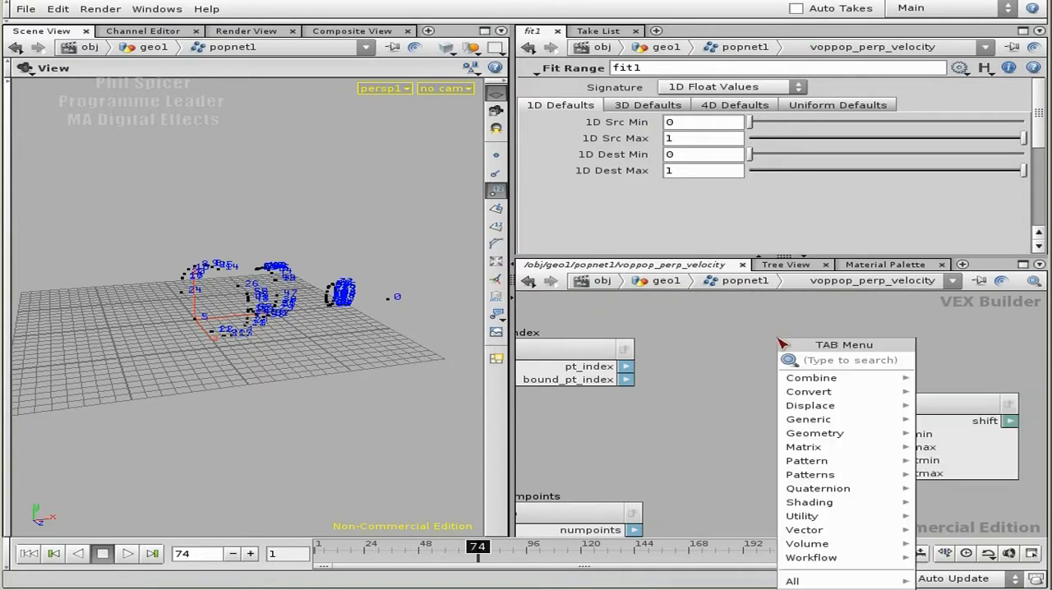
type("int")
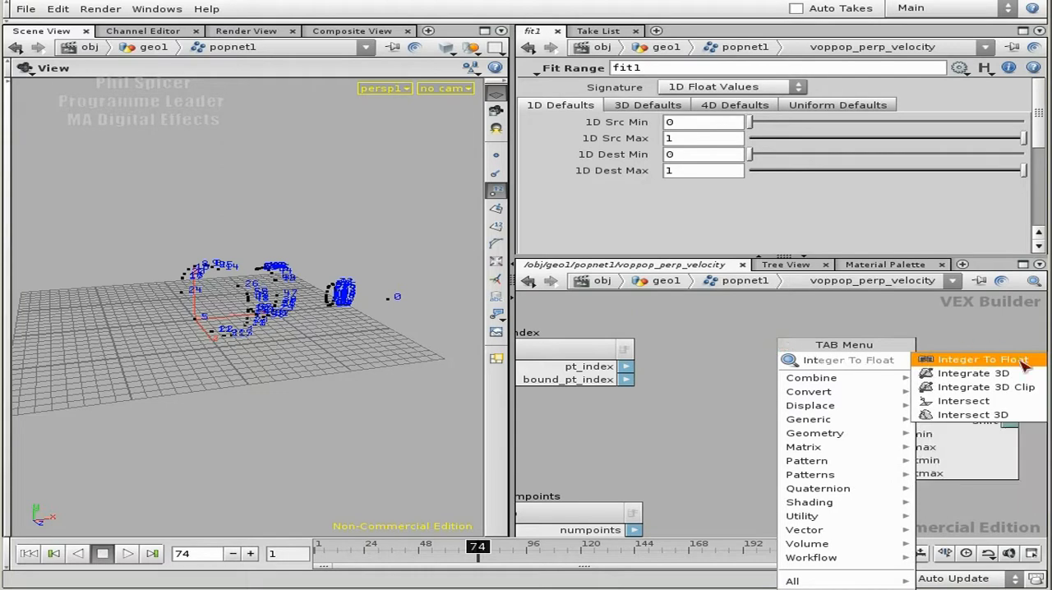
key("Return")
left_click(703, 363)
Step: Wire the pt_index output through the Integer To Float node into fit1's val input
left_click_drag(627, 367, 674, 387)
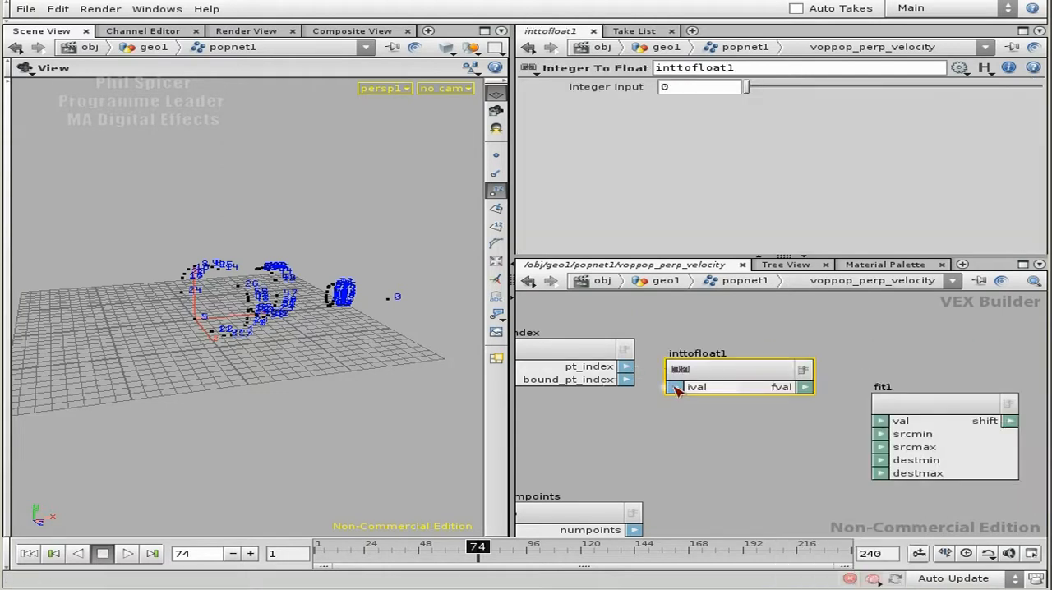
middle_click_drag(917, 352, 907, 347)
scroll(906, 347, "down", 2)
left_click_drag(602, 339, 562, 343)
middle_click_drag(703, 422, 641, 382)
left_click_drag(848, 349, 908, 349)
middle_click_drag(725, 385, 762, 403)
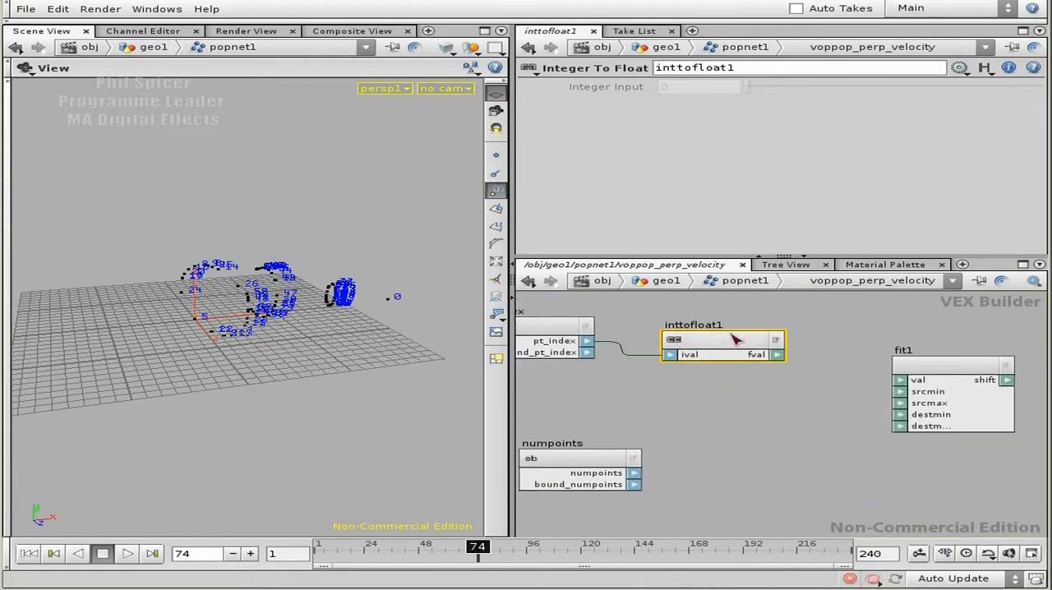
left_click_drag(776, 354, 900, 379)
Step: Duplicate the Integer To Float node beside numpoints and connect the numpoints output to the copy's ival input
middle_click_drag(761, 426, 830, 429)
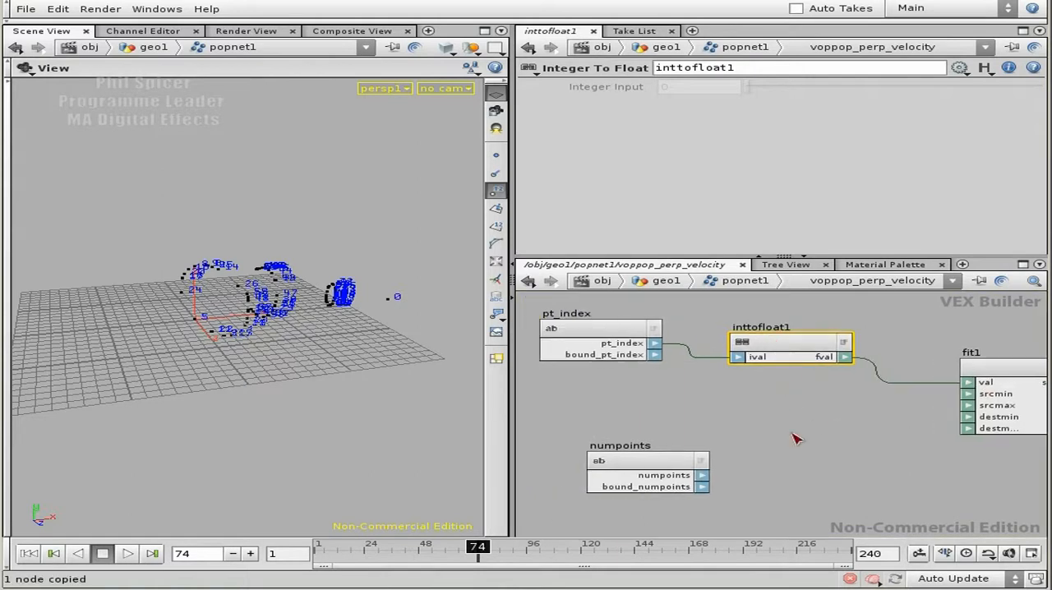
key("ctrl+v")
left_click_drag(863, 379, 805, 442)
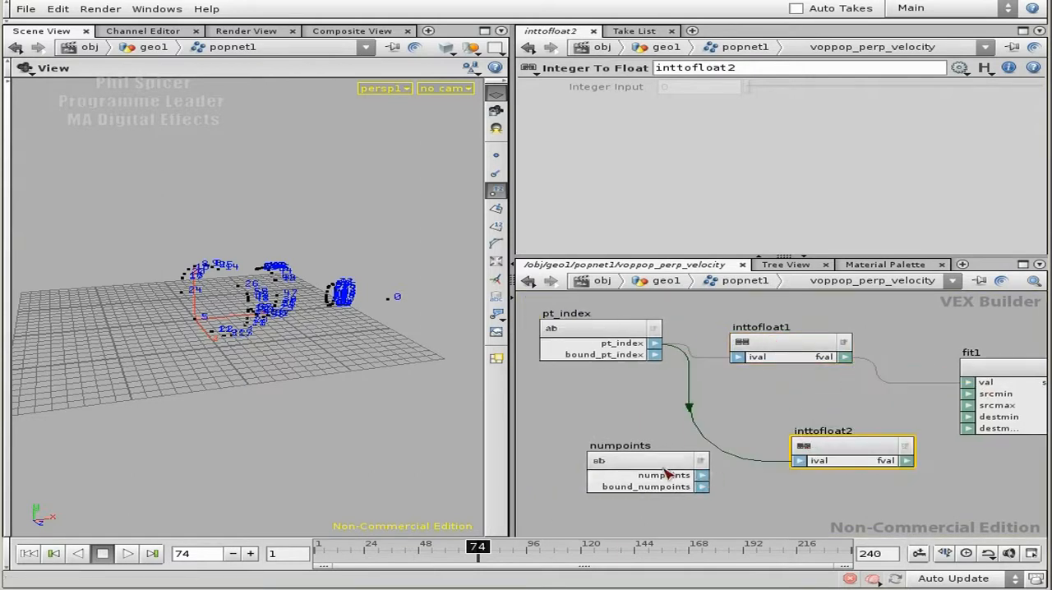
left_click_drag(700, 479, 810, 460)
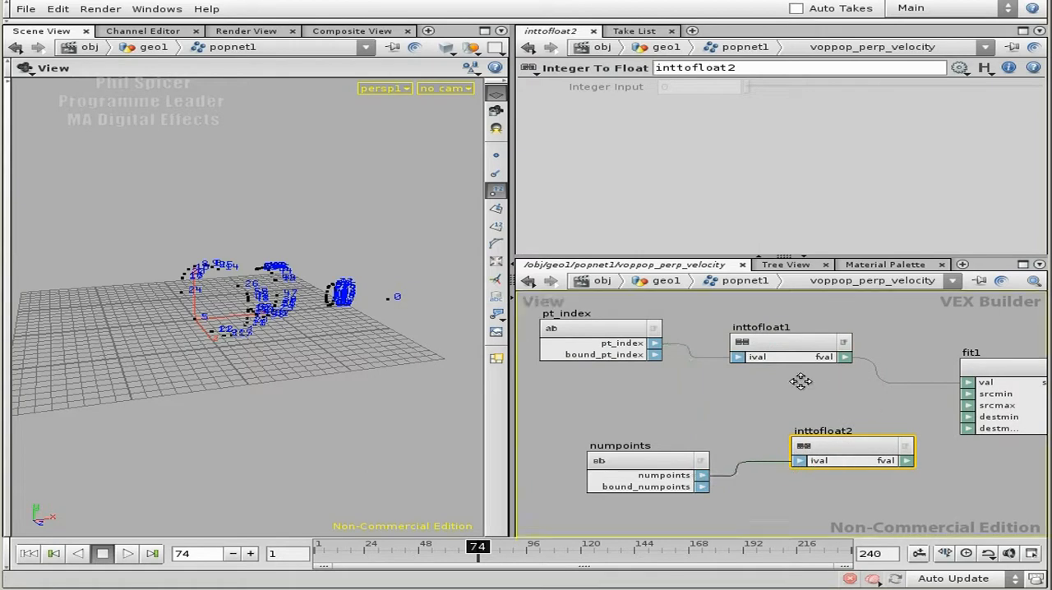
Step: Connect inttofloat2's fval output to fit1's srcmax input and position the converter beneath inttofloat1
middle_click_drag(827, 437, 756, 417)
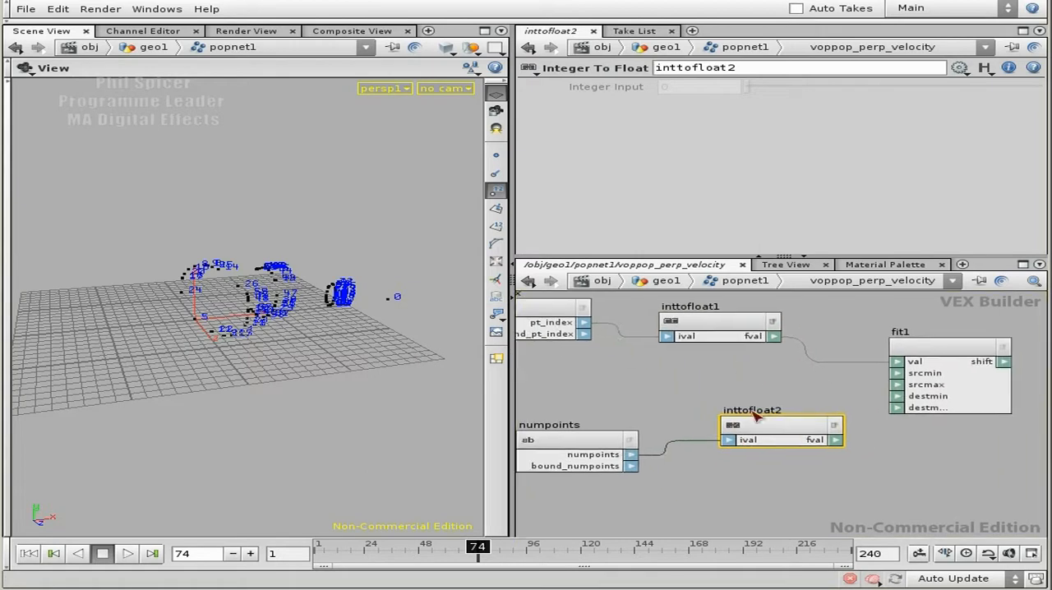
left_click(897, 385)
left_click_drag(769, 424, 727, 450)
Step: Examine fit1's remaining range settings and how random1, mulconst1, rotate1, veloc and multiply1 feed the output
middle_click_drag(866, 370, 793, 399)
scroll(978, 355, "down", 2)
middle_click_drag(886, 333, 856, 378)
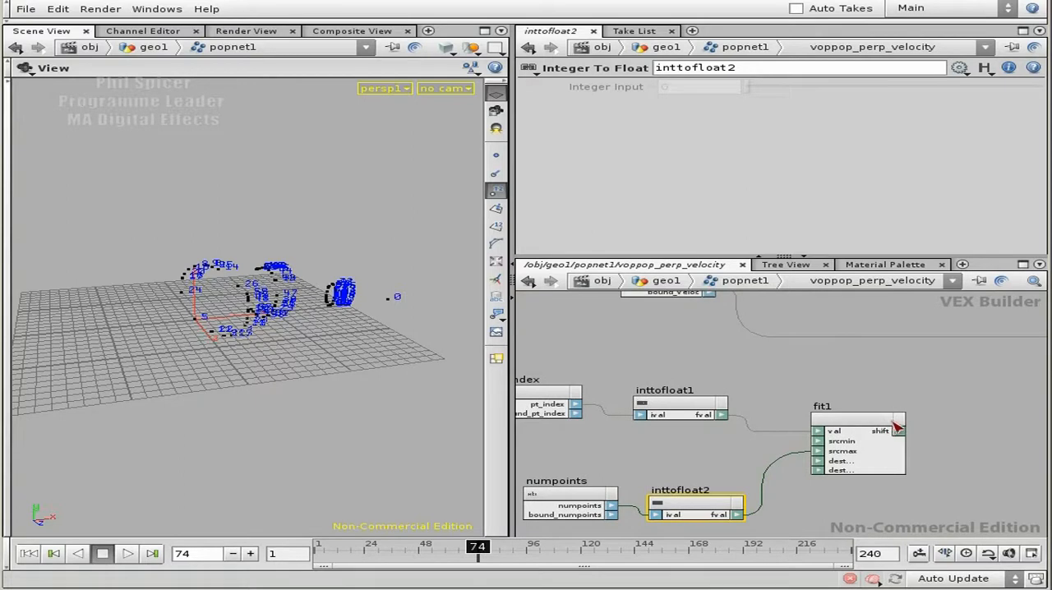
left_click(857, 414)
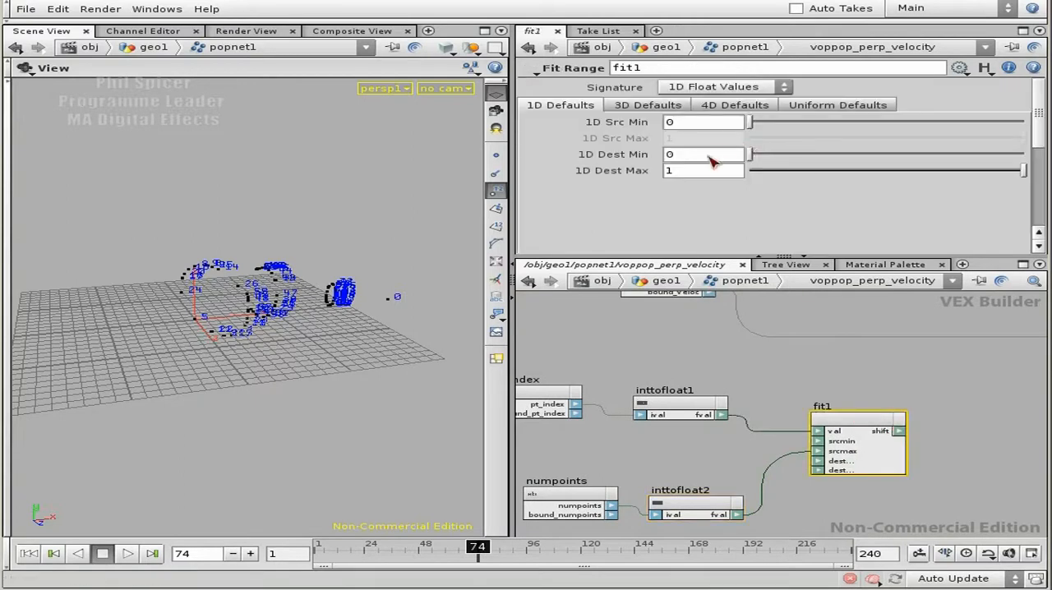
right_click_drag(895, 362, 847, 399)
middle_click_drag(801, 367, 778, 449)
middle_click_drag(808, 395, 811, 429)
right_click_drag(801, 430, 775, 443)
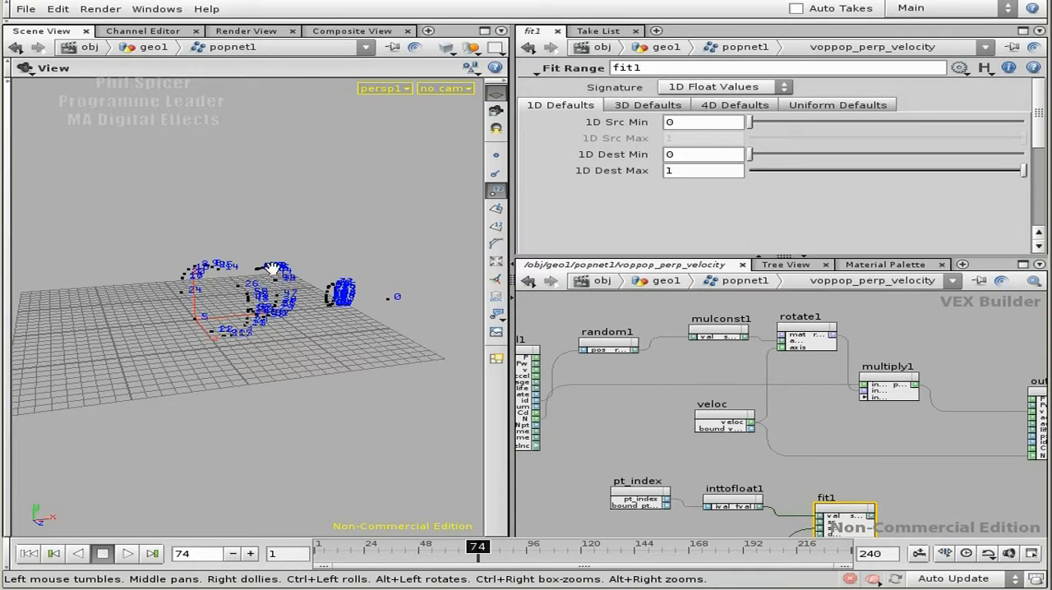
middle_click_drag(892, 487, 818, 446)
middle_click_drag(697, 397, 698, 425)
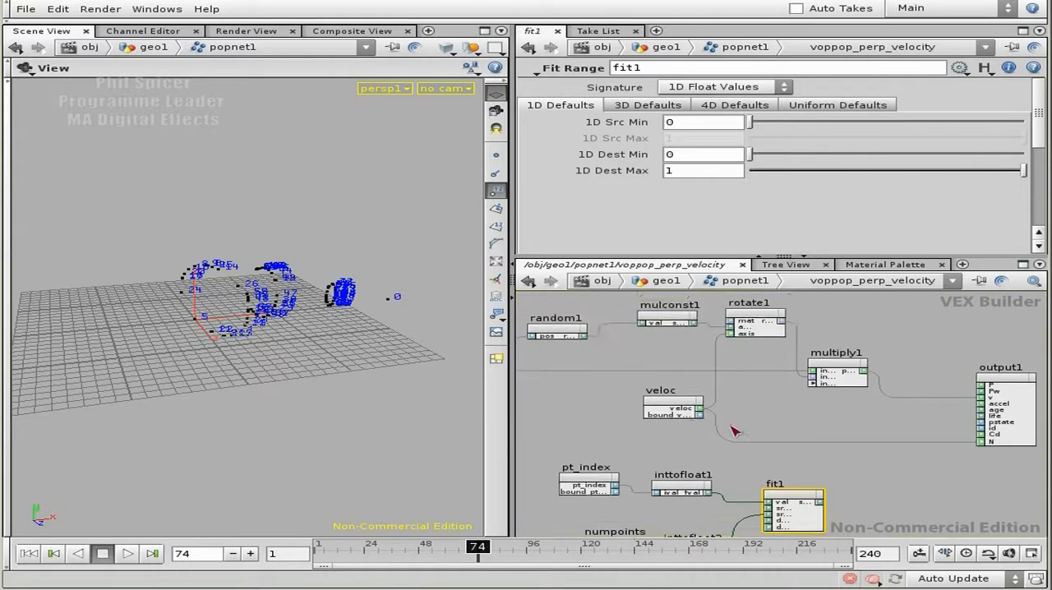
Step: Move mulconst1, rotate1, multiply1, veloc and output1 away from random1 to open a gap in the network
right_click_drag(698, 425, 711, 408)
middle_click_drag(712, 386, 638, 386)
left_click_drag(887, 335, 623, 438)
left_click_drag(629, 348, 836, 347)
middle_click_drag(697, 424, 674, 394)
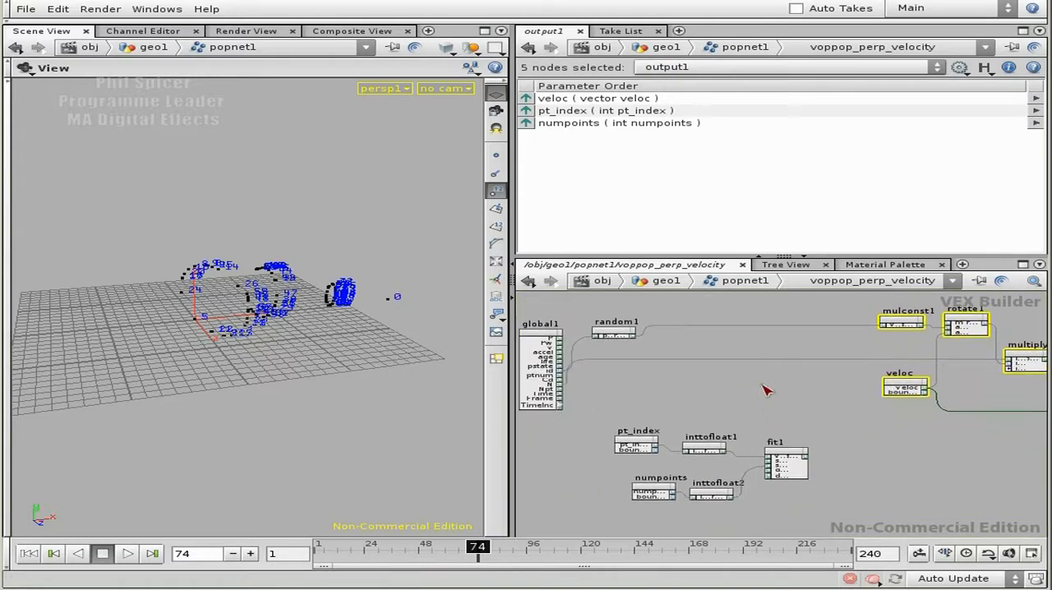
Step: Add a Switch node in the gap and create a parameter on its switcher input
key("Tab")
type("Switch")
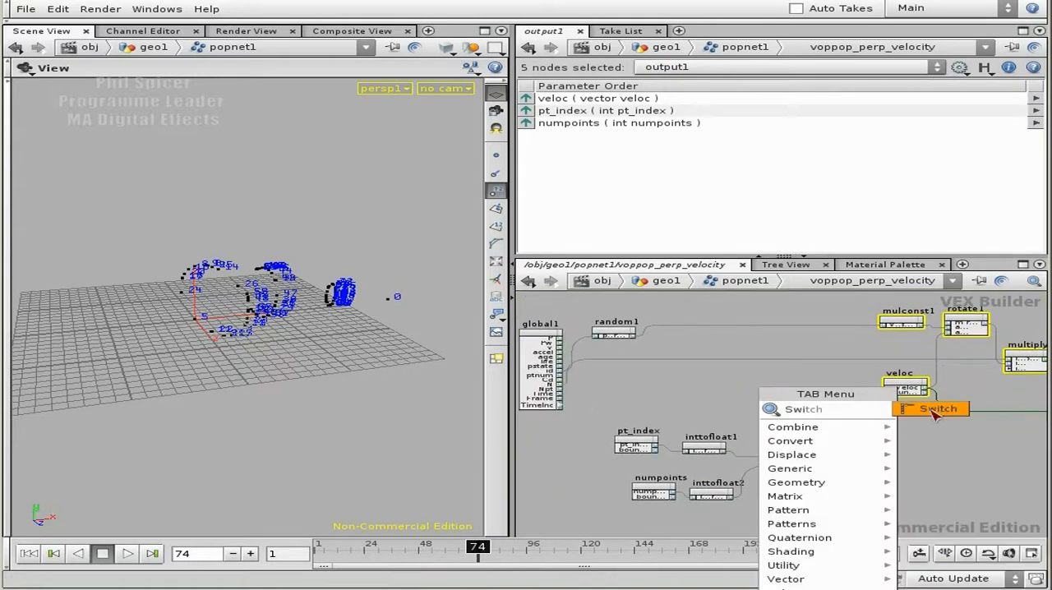
key("Return")
scroll(765, 339, "up", 2)
scroll(764, 339, "up", 2)
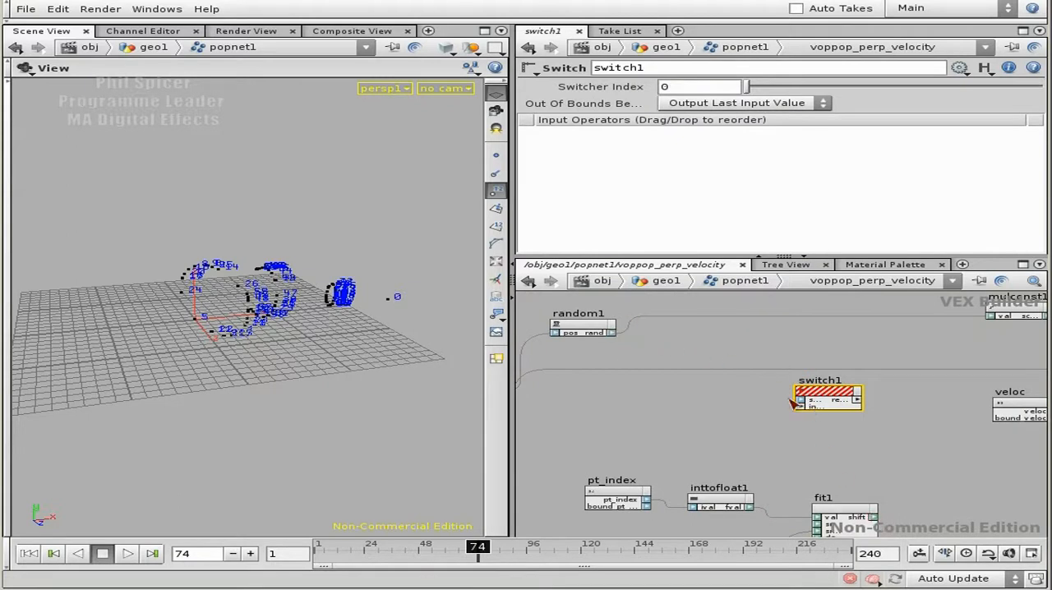
scroll(814, 411, "up", 3)
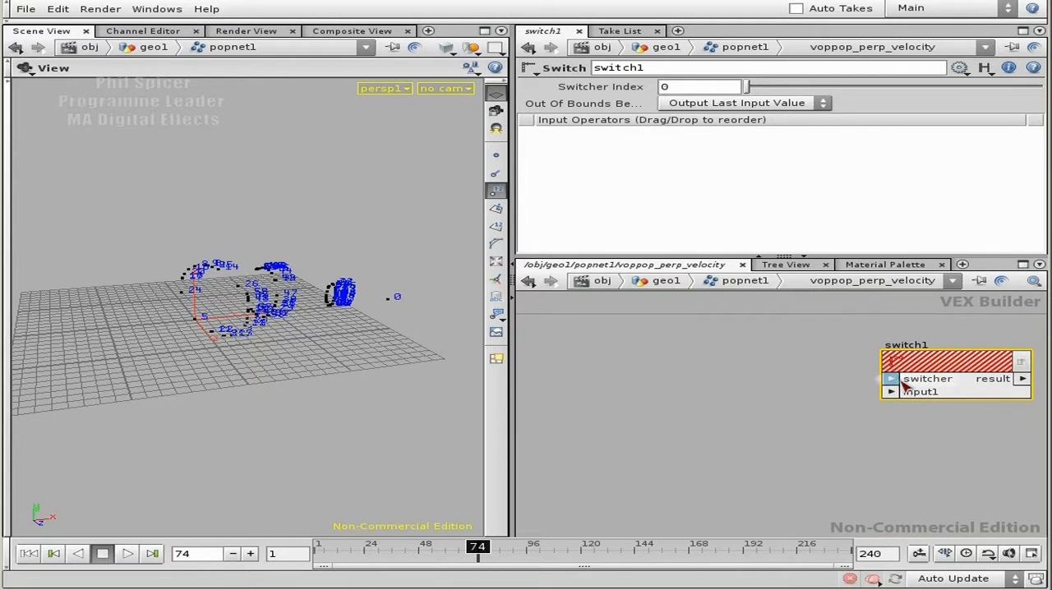
right_click(893, 380)
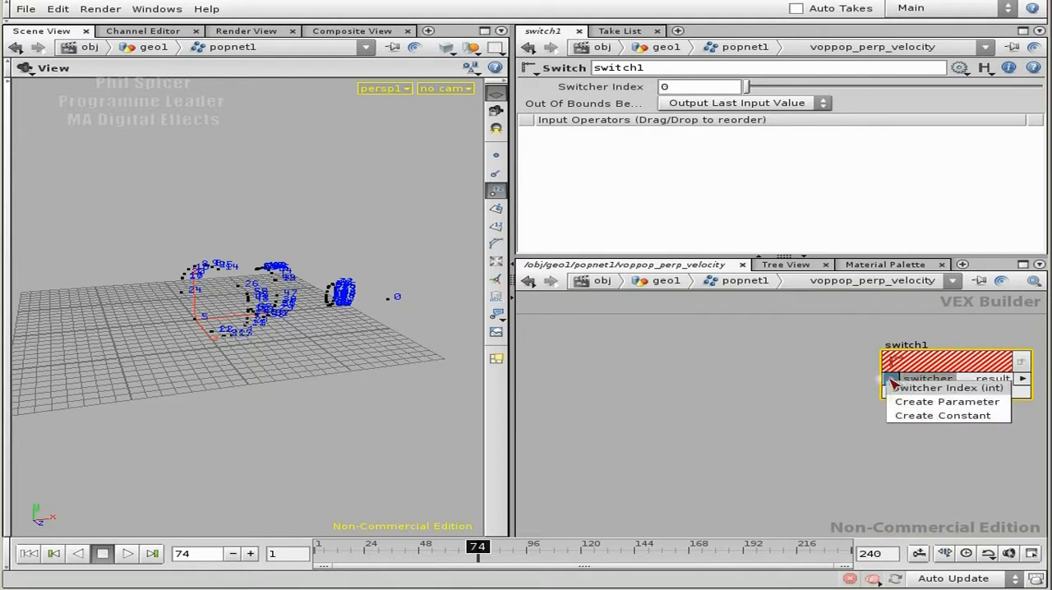
left_click(945, 402)
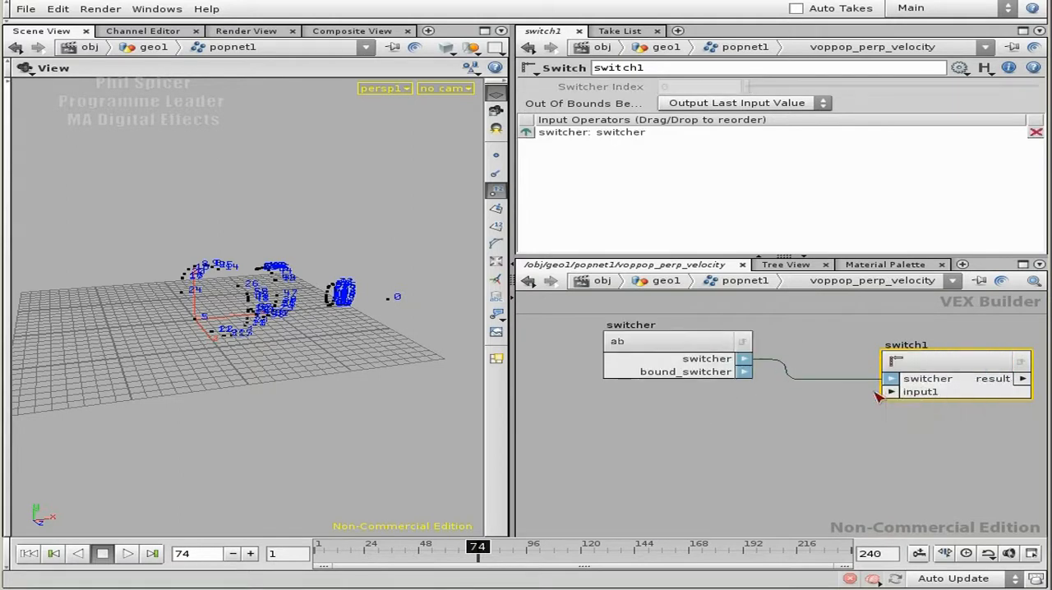
Step: Set the switcher parameter's type to Toggle (int), its node and parameter names to switcher_random, and its label to Switch Random
left_click(684, 342)
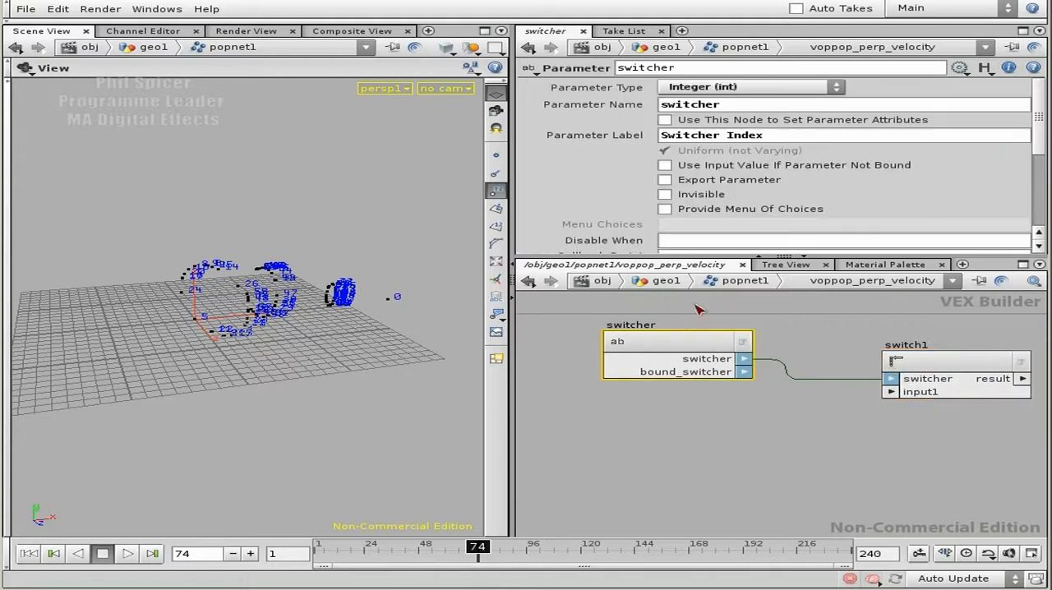
left_click(728, 88)
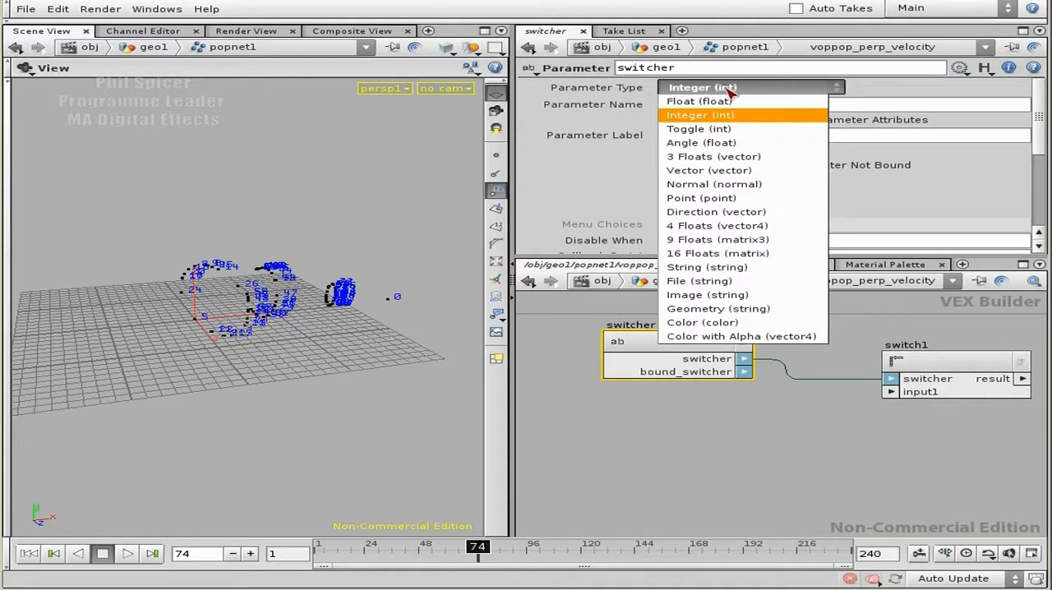
left_click(736, 129)
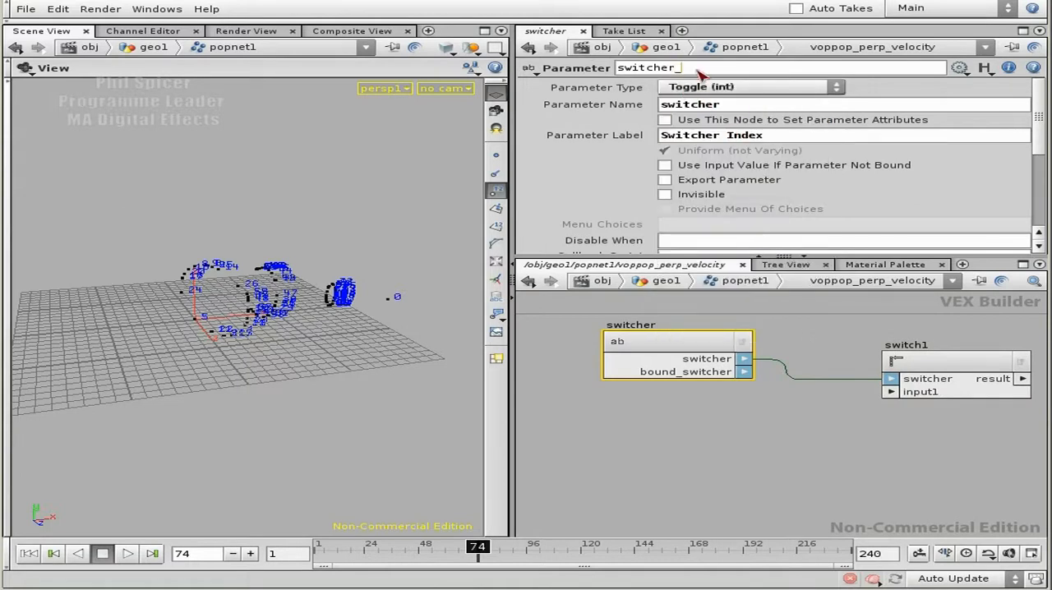
key("Tab")
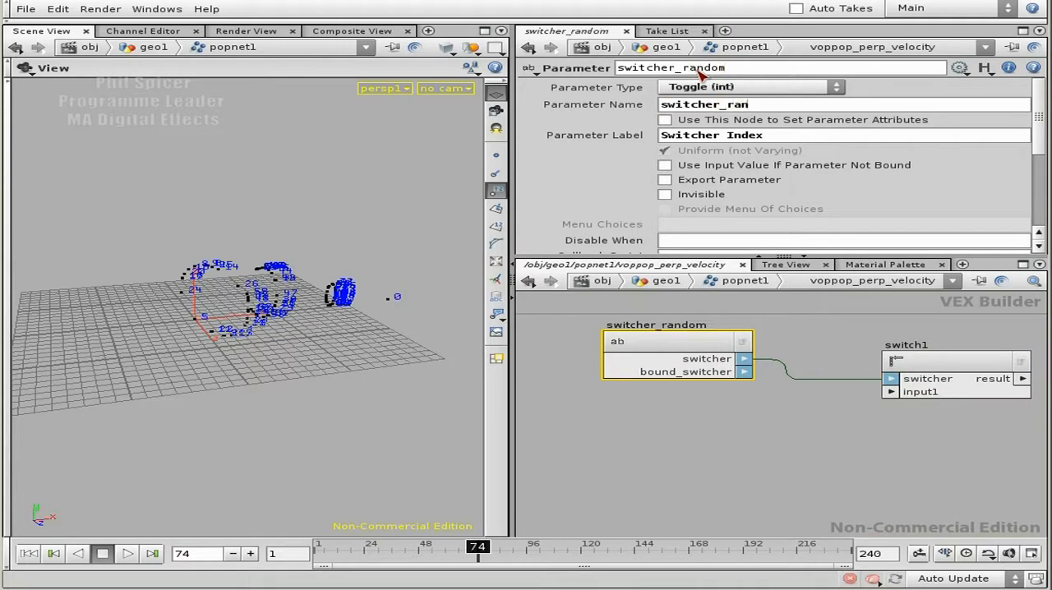
key("Tab")
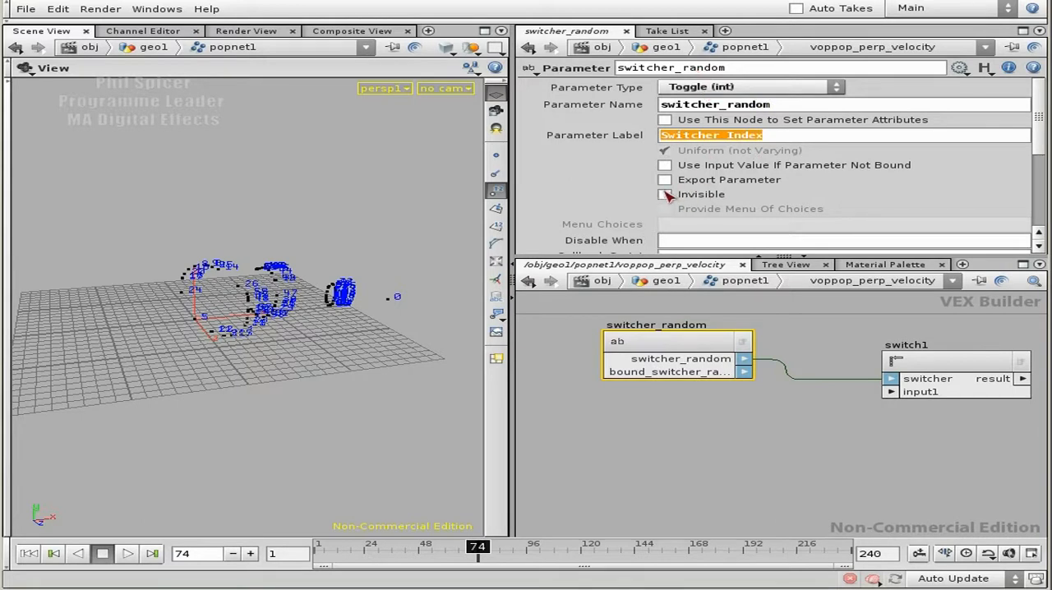
left_click(773, 141)
left_click_drag(773, 141, 659, 138)
type("Sw")
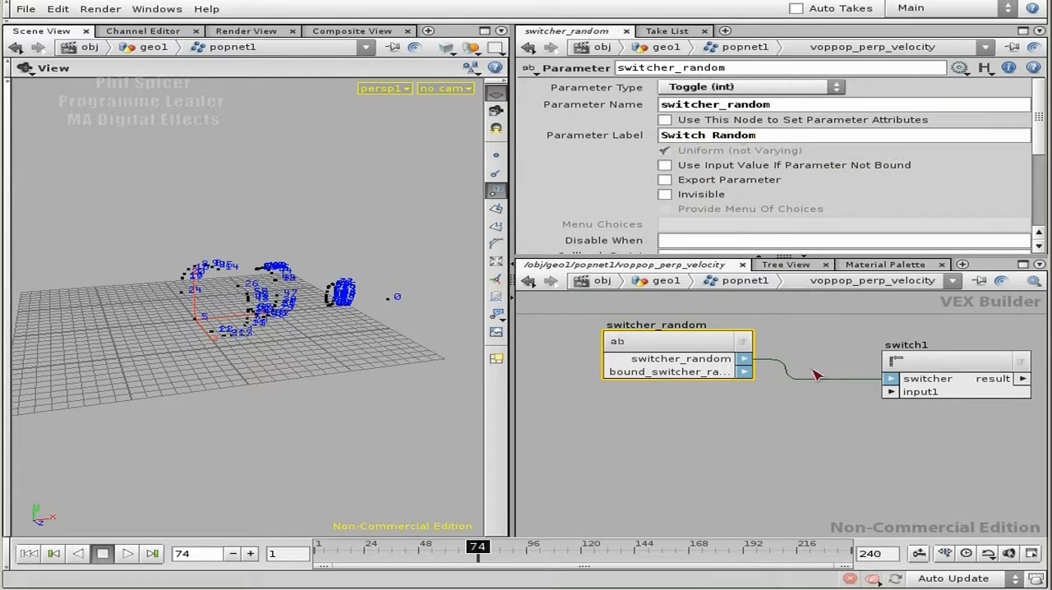
Step: Wire fit1's shift output into switch1's input1
middle_click_drag(871, 483, 728, 387)
right_click_drag(816, 413, 786, 416)
mouse_move(906, 434)
middle_mouse_down()
mouse_move(894, 422)
mouse_move(912, 442)
middle_mouse_up()
right_click_drag(919, 442, 909, 444)
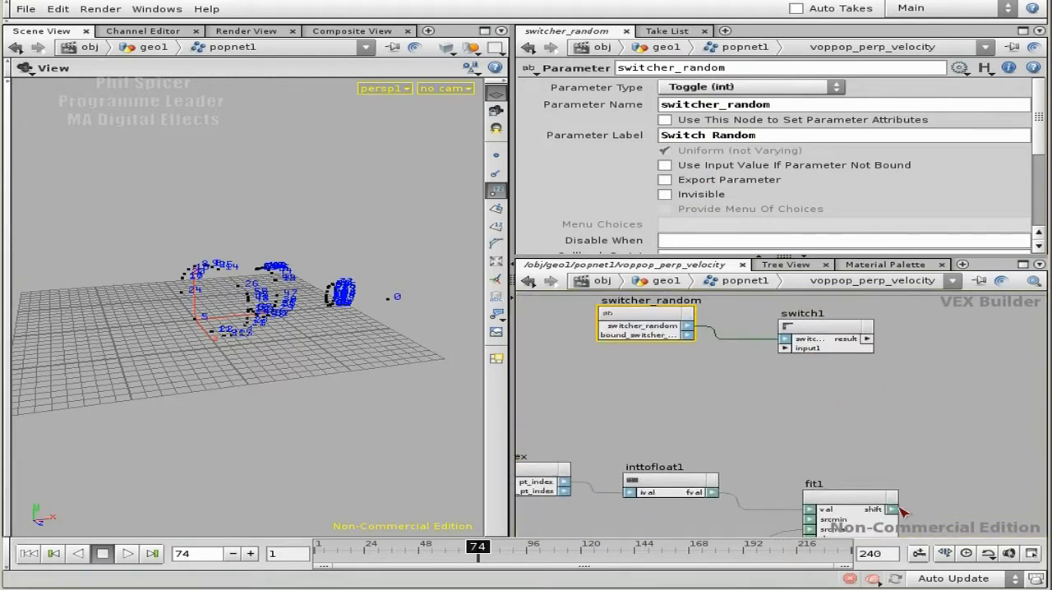
left_click(781, 349)
middle_click_drag(846, 404, 906, 356)
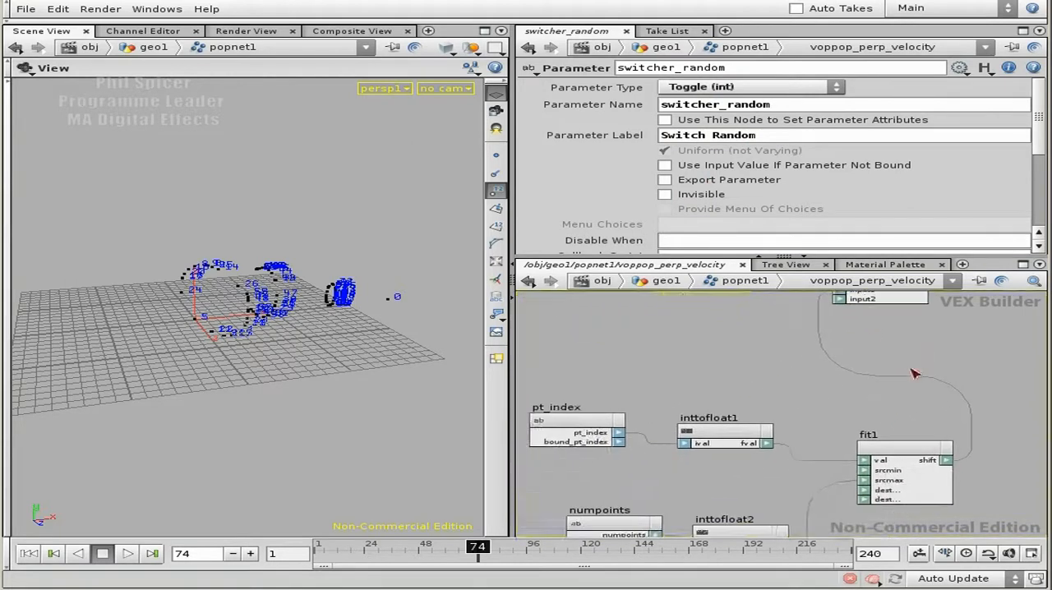
Step: Connect random1's rand output to switch1's input2
right_click_drag(904, 358, 831, 422)
middle_click_drag(812, 356, 743, 445)
middle_click_drag(722, 339, 658, 355)
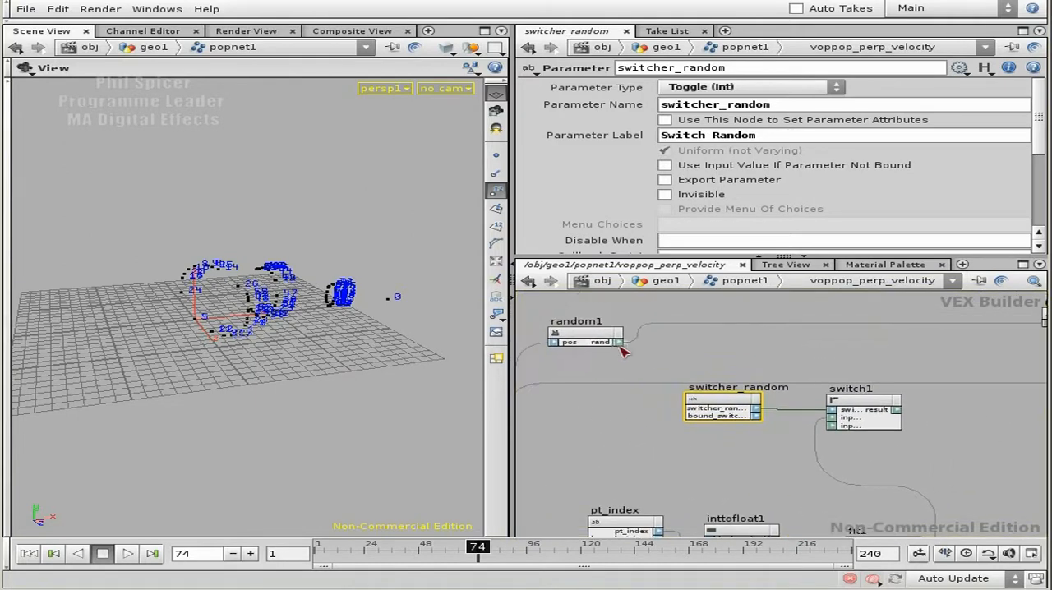
left_click_drag(620, 343, 855, 420)
Step: Add a Print node beside fit1 and feed it fit1's shift output
middle_click_drag(911, 451, 759, 335)
middle_click_drag(857, 434, 812, 388)
right_click_drag(826, 393, 849, 376)
key("Tab")
type("p")
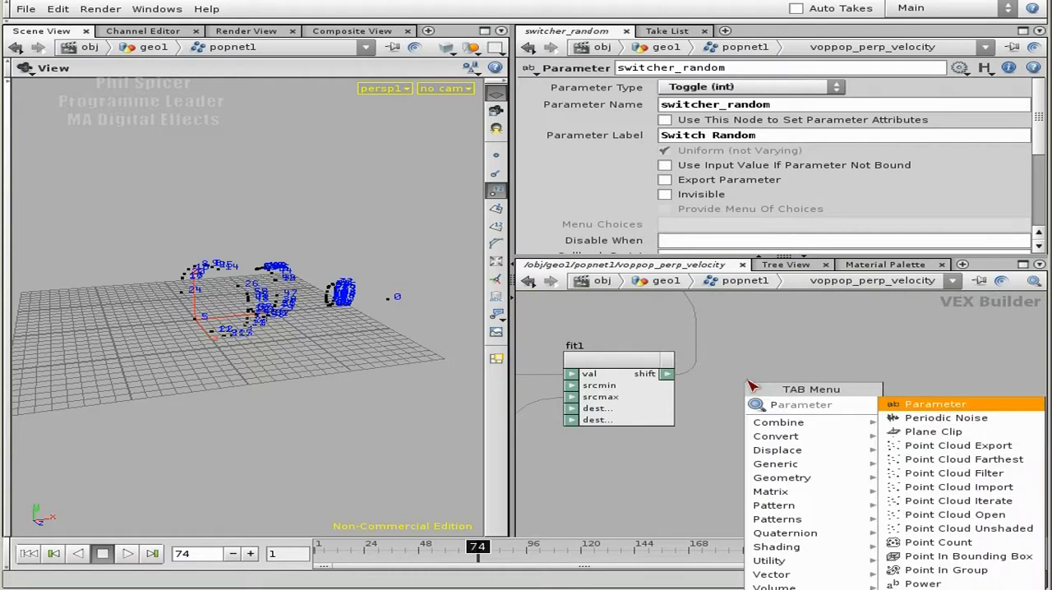
left_click(909, 589)
left_click(759, 379)
left_click_drag(754, 376, 849, 394)
left_click(757, 404)
left_click_drag(668, 374, 806, 404)
left_click(867, 380)
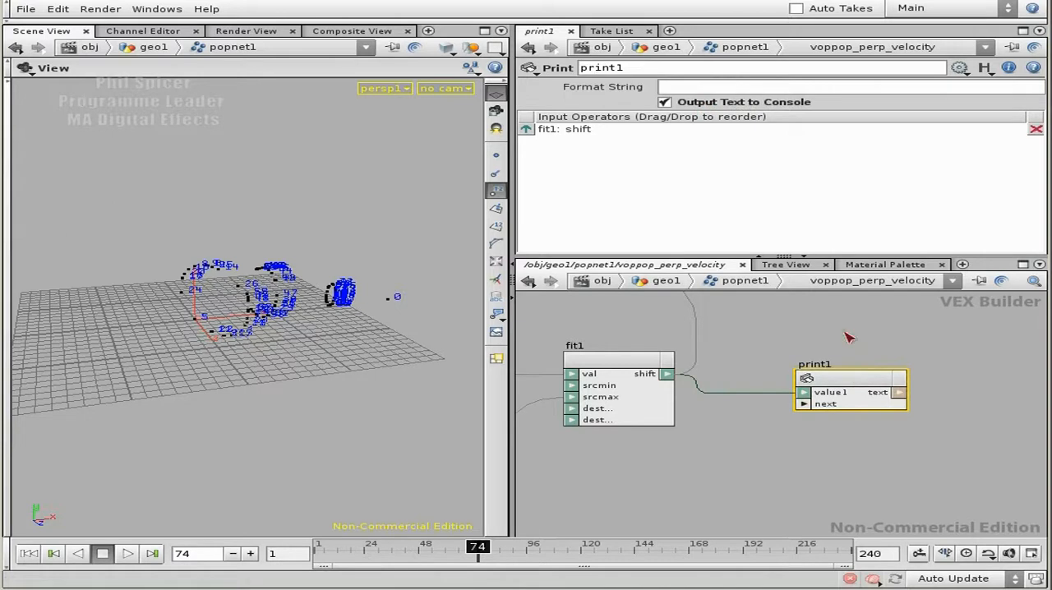
Step: Replay the simulation from the first frame, read the printed shift values in the Houdini Console, and close the console
left_click(29, 553)
left_click(128, 554)
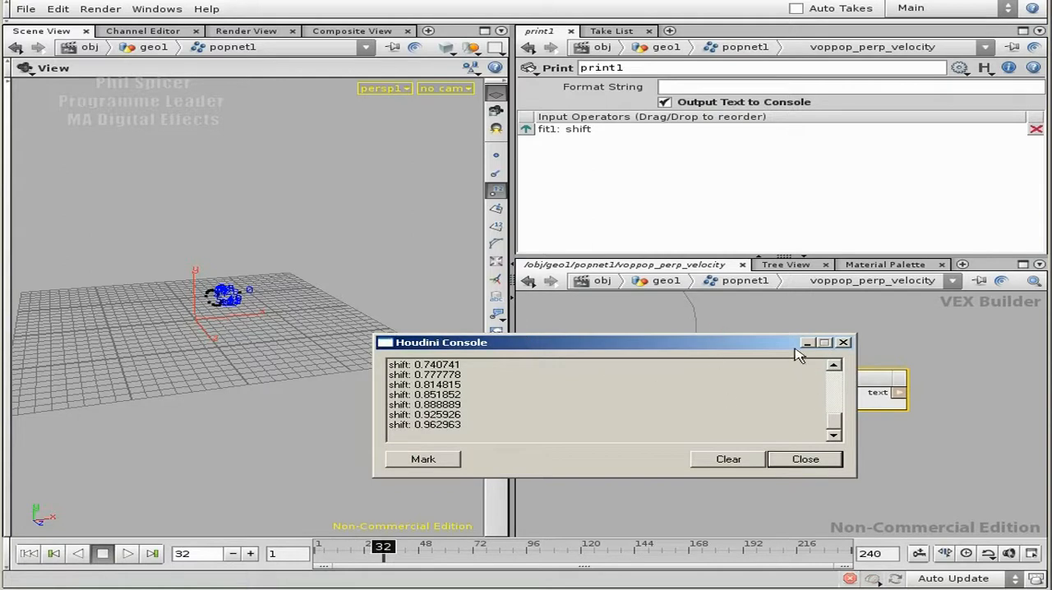
left_click_drag(785, 335, 767, 87)
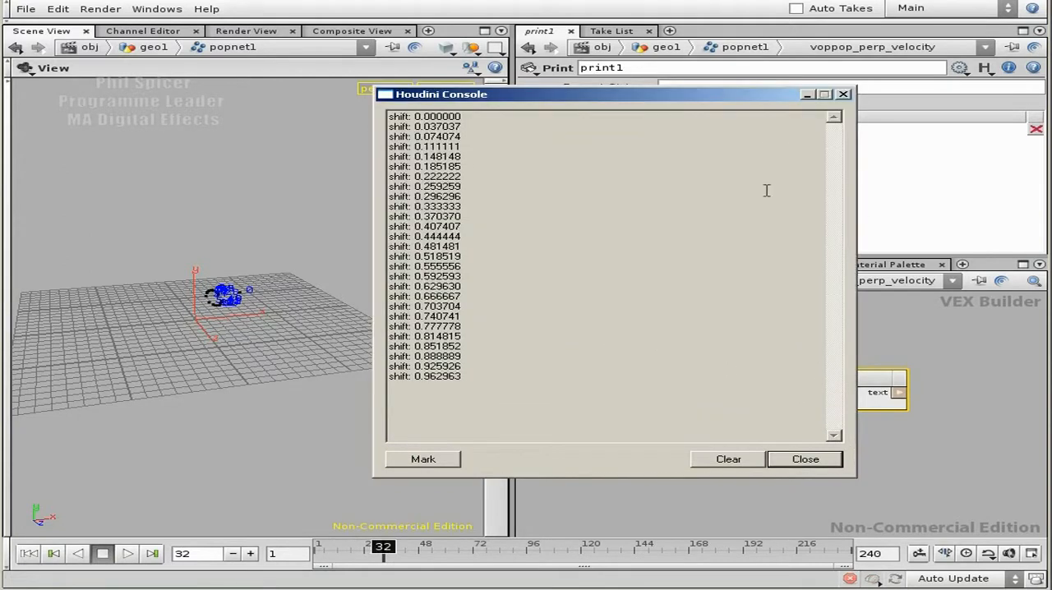
left_click_drag(413, 117, 440, 248)
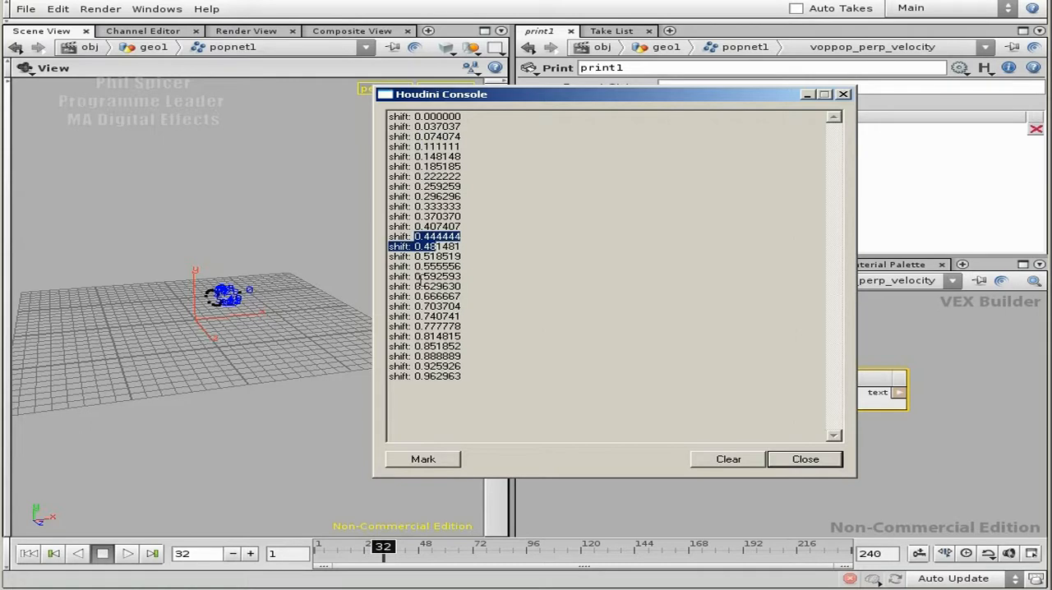
left_click_drag(428, 316, 460, 377)
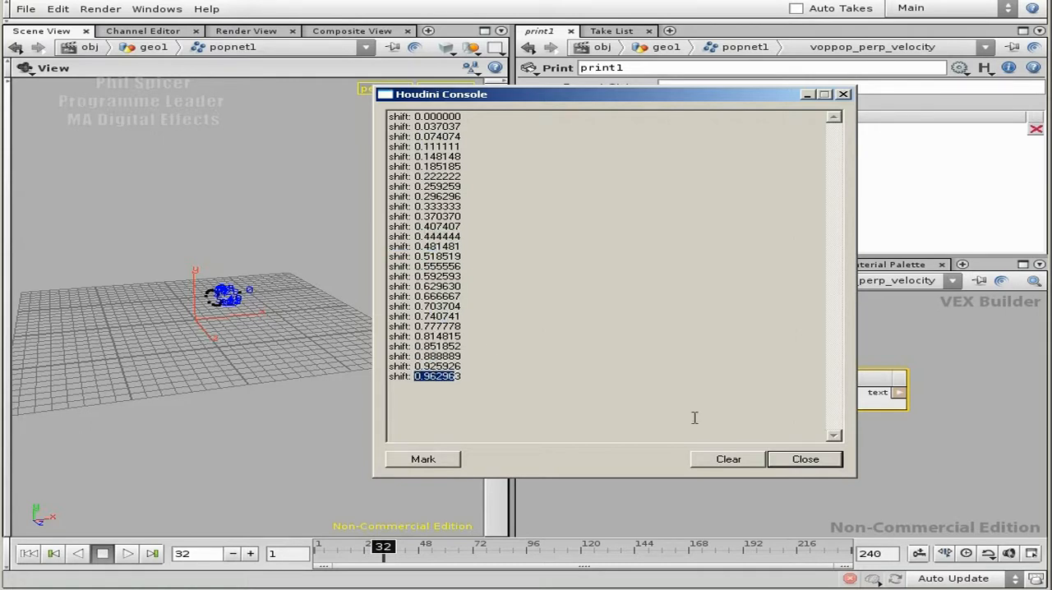
left_click(806, 462)
Step: Delete the print1 node
middle_click_drag(814, 349, 859, 394)
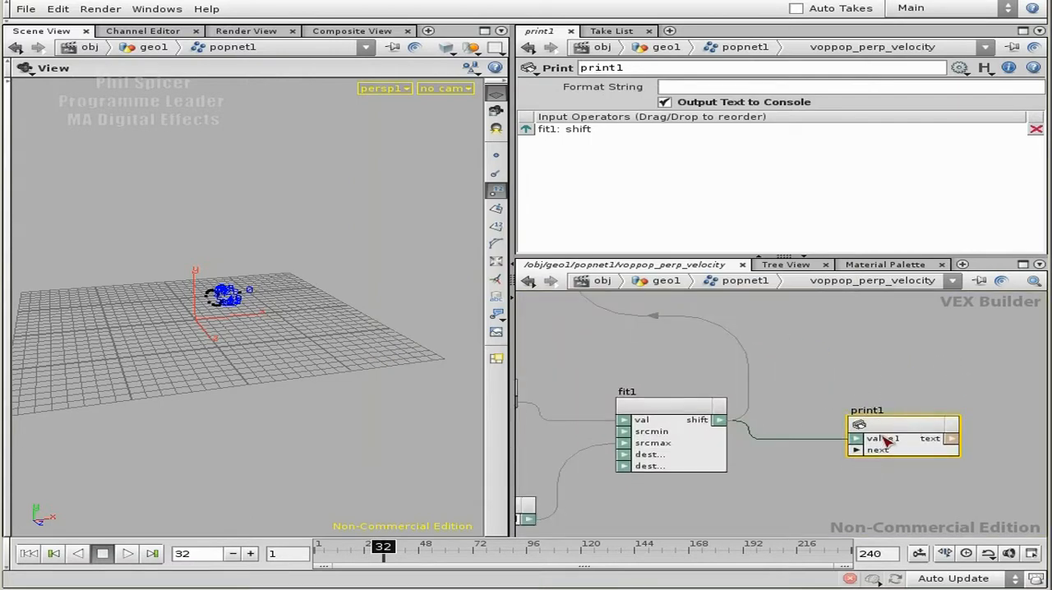
key("Delete")
middle_click_drag(838, 372, 881, 479)
Step: Wire switch1's result output into mulconst1's val input in place of the random1 connection
scroll(867, 452, "down", 1)
middle_click_drag(818, 422, 873, 467)
left_click_drag(770, 372, 812, 407)
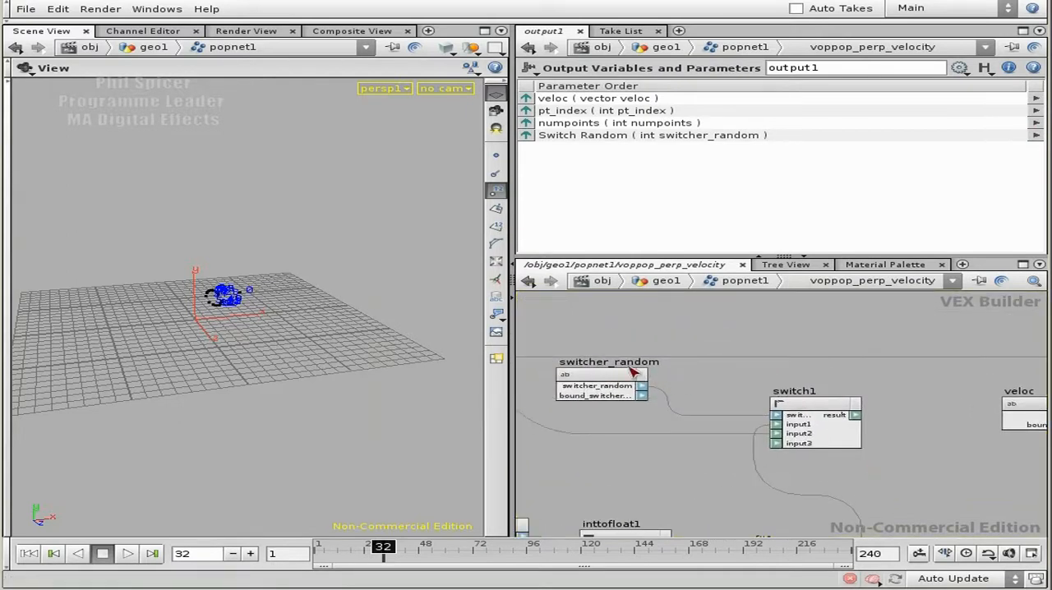
middle_click_drag(843, 382, 683, 364)
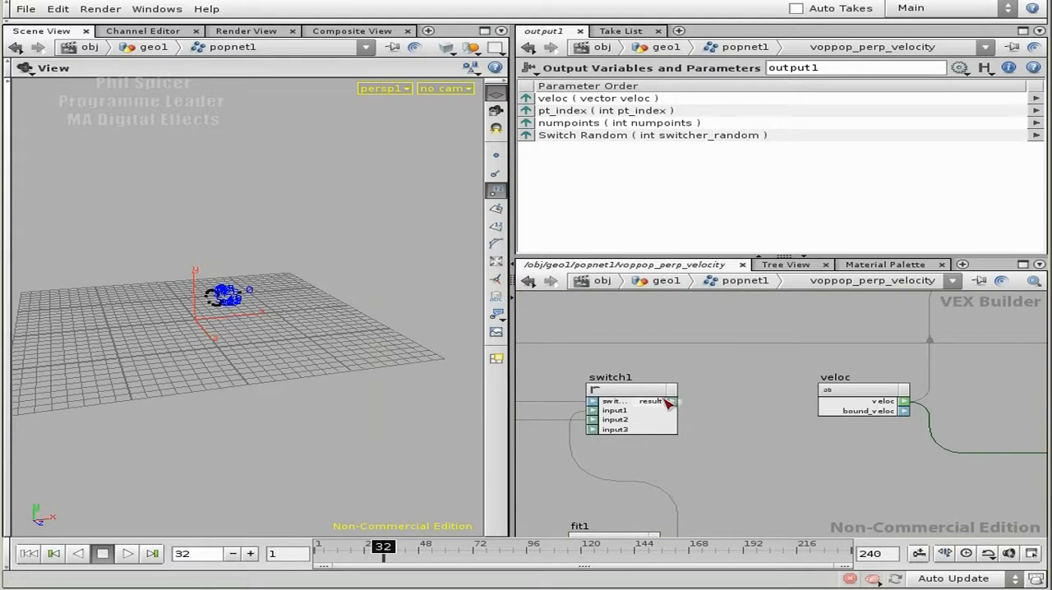
scroll(751, 364, "down", 3)
middle_click_drag(728, 329, 812, 384)
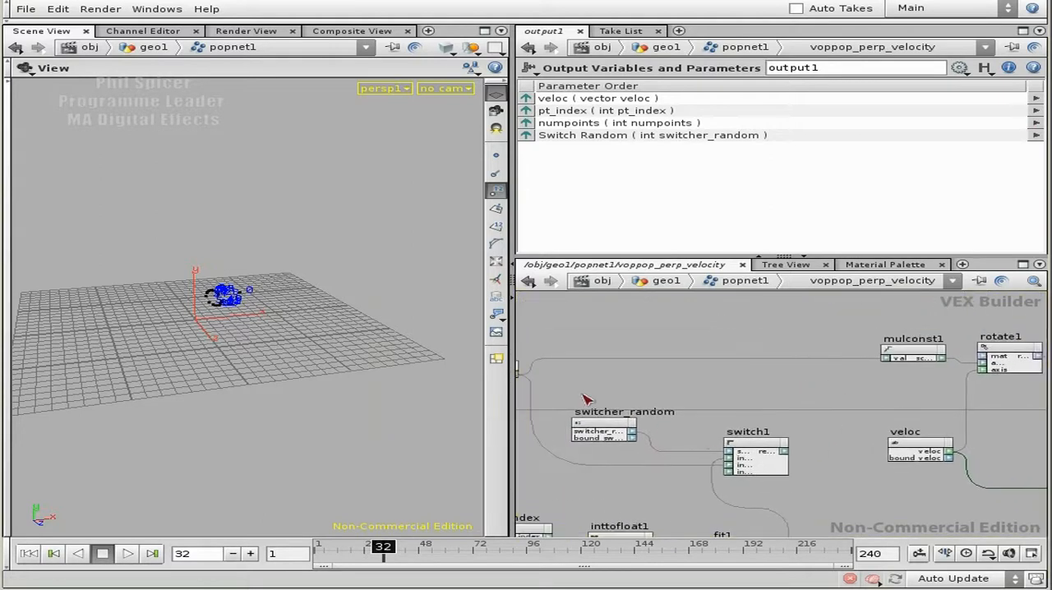
middle_click_drag(922, 362, 876, 339)
middle_click_drag(781, 471, 800, 414)
middle_click_drag(799, 361, 721, 437)
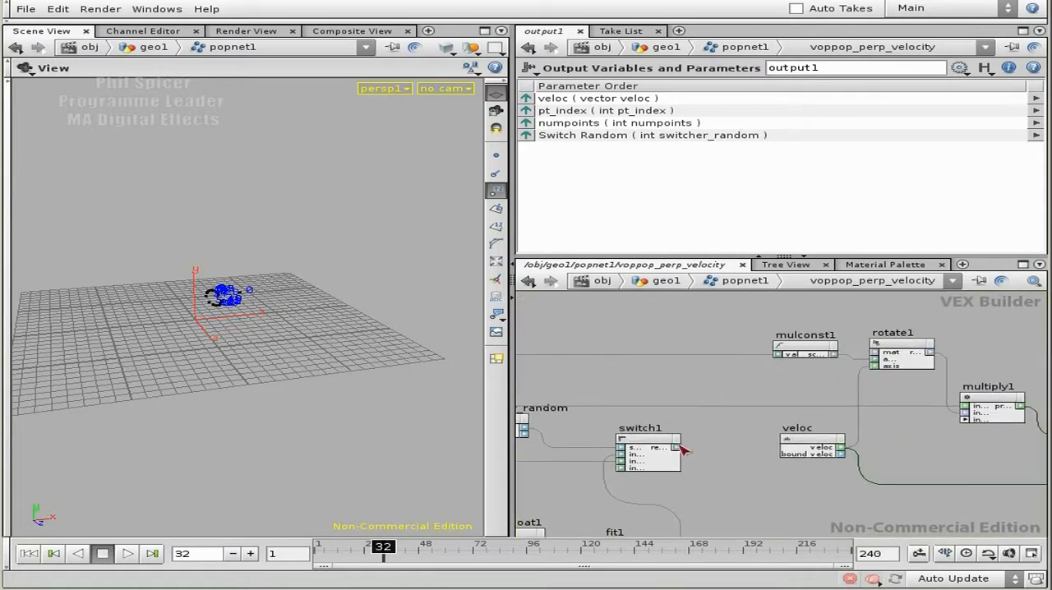
left_click(781, 360)
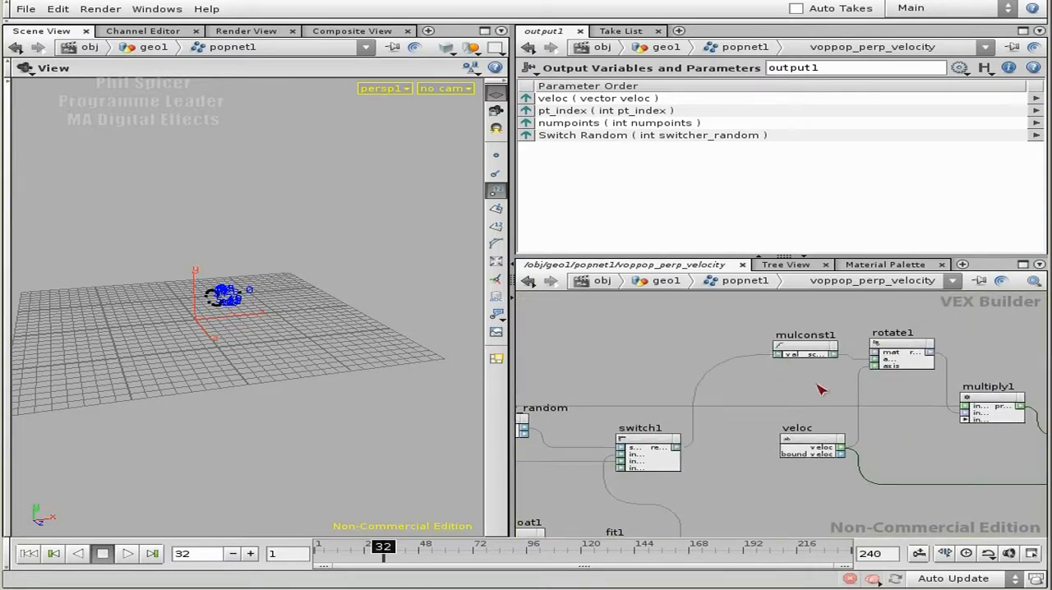
Step: Return to the popnet1 level and bring up the voppop_perp_velocity node with its Switch Random toggle
middle_click_drag(715, 382, 615, 330)
scroll(711, 453, "down", 3)
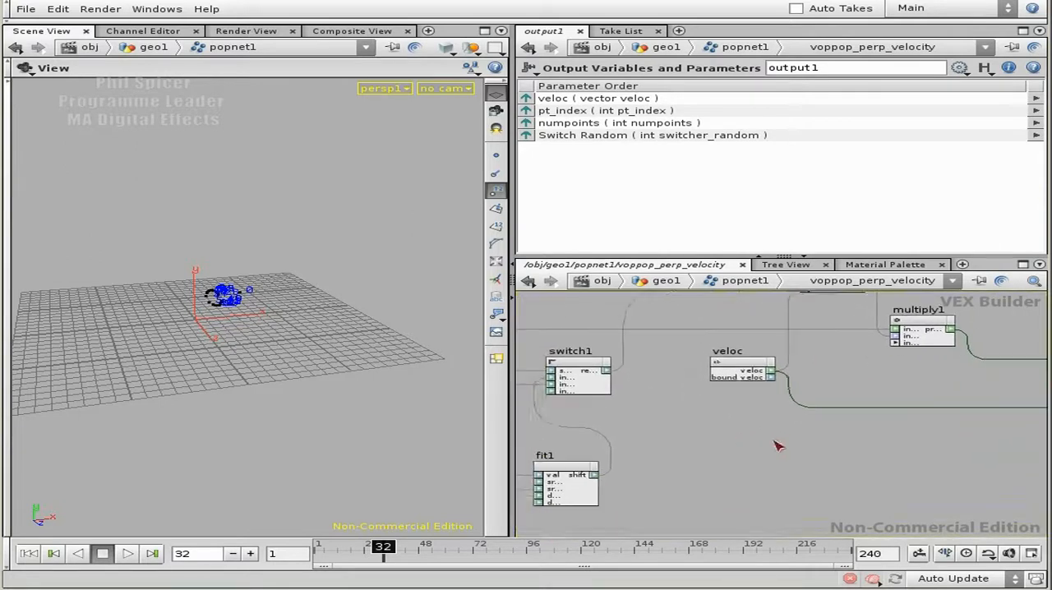
scroll(787, 457, "up", 1)
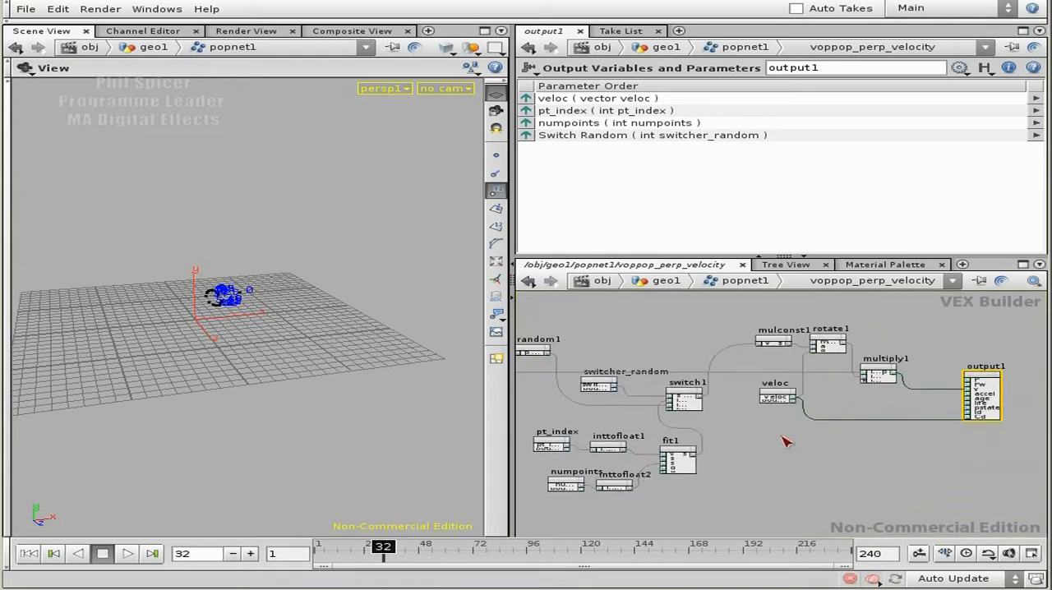
key("u")
left_click_drag(810, 405, 801, 404)
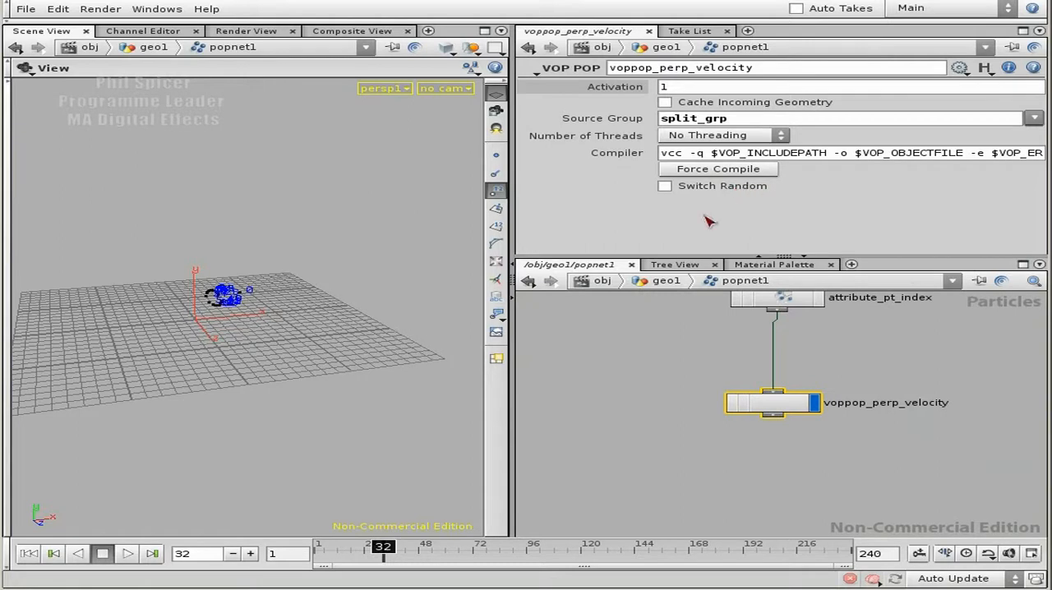
Step: Play the simulation from the first frame with Switch Random off and examine the particle rings from several angles
left_click_drag(192, 306, 399, 346)
left_click(33, 554)
left_click(123, 556)
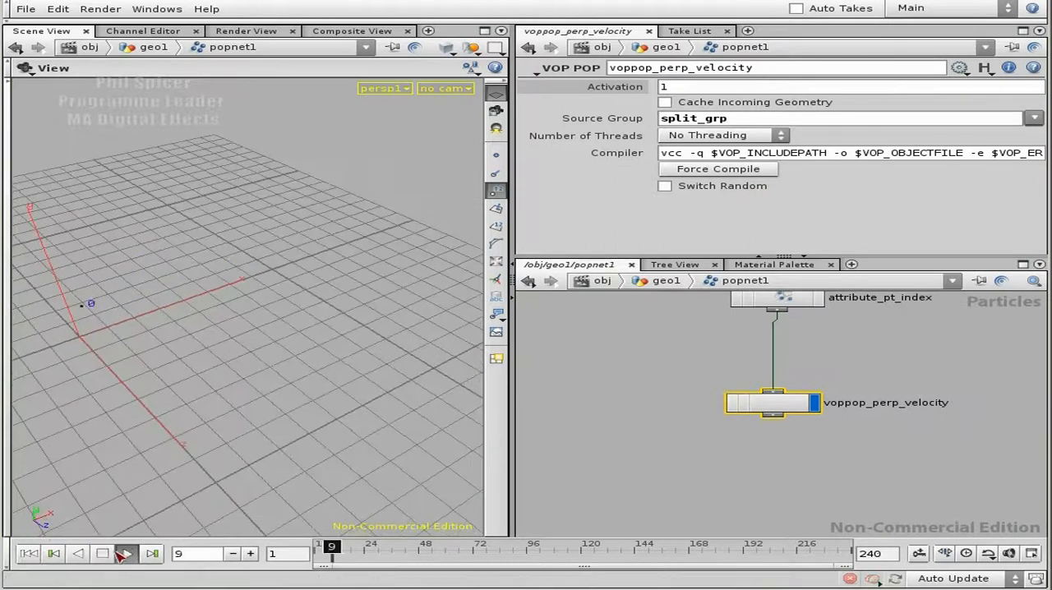
left_click_drag(242, 386, 329, 359)
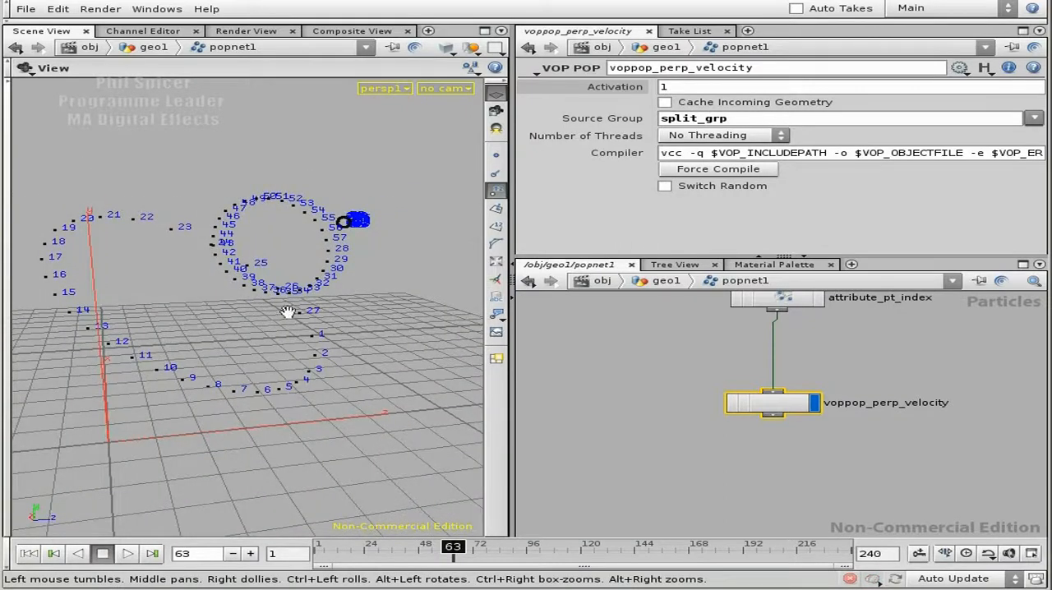
left_click_drag(275, 319, 277, 364)
left_click(124, 553)
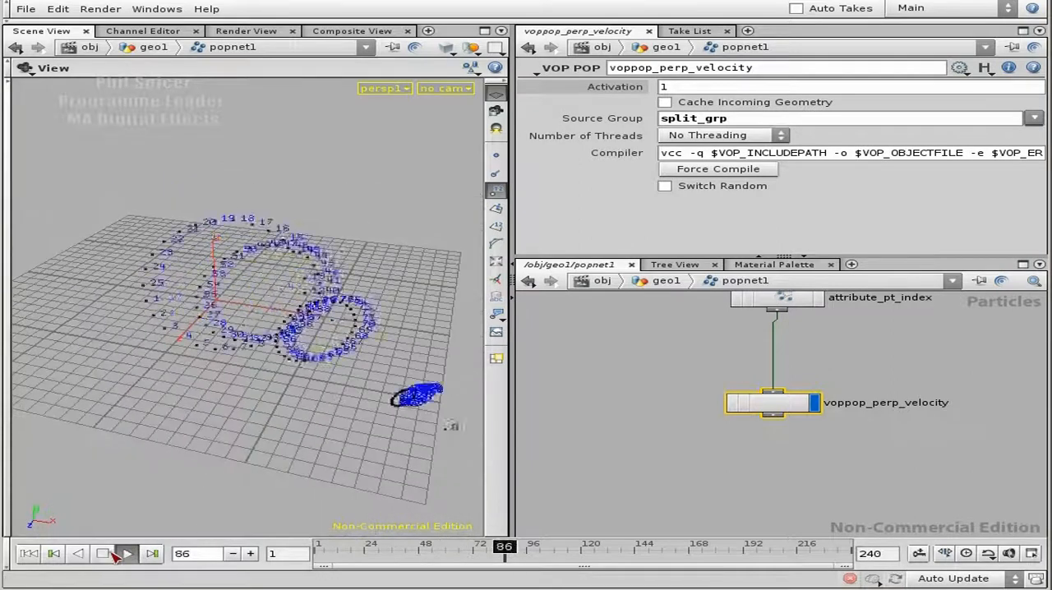
left_click_drag(272, 493, 286, 411)
left_click_drag(354, 271, 378, 268)
left_click_drag(304, 249, 204, 290)
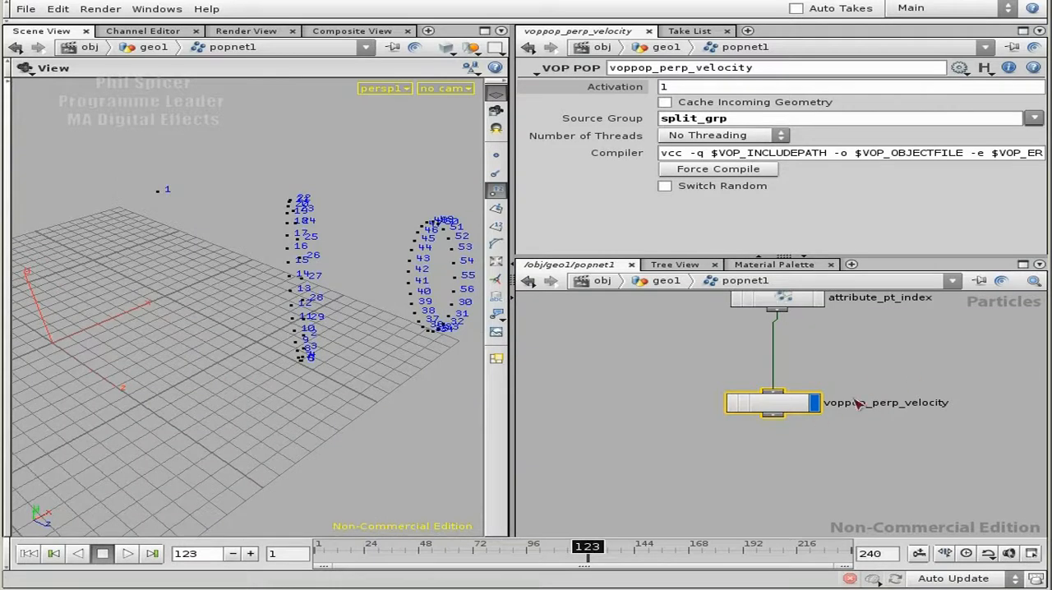
Step: Replay the simulation from frame 1 and stop it at frame 46
left_click(28, 553)
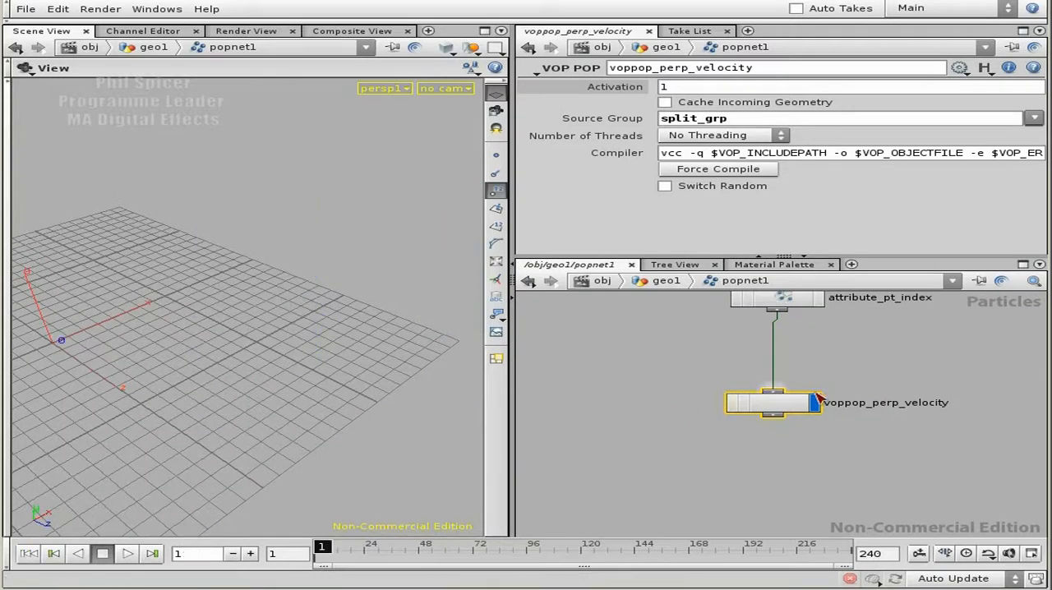
left_click(128, 554)
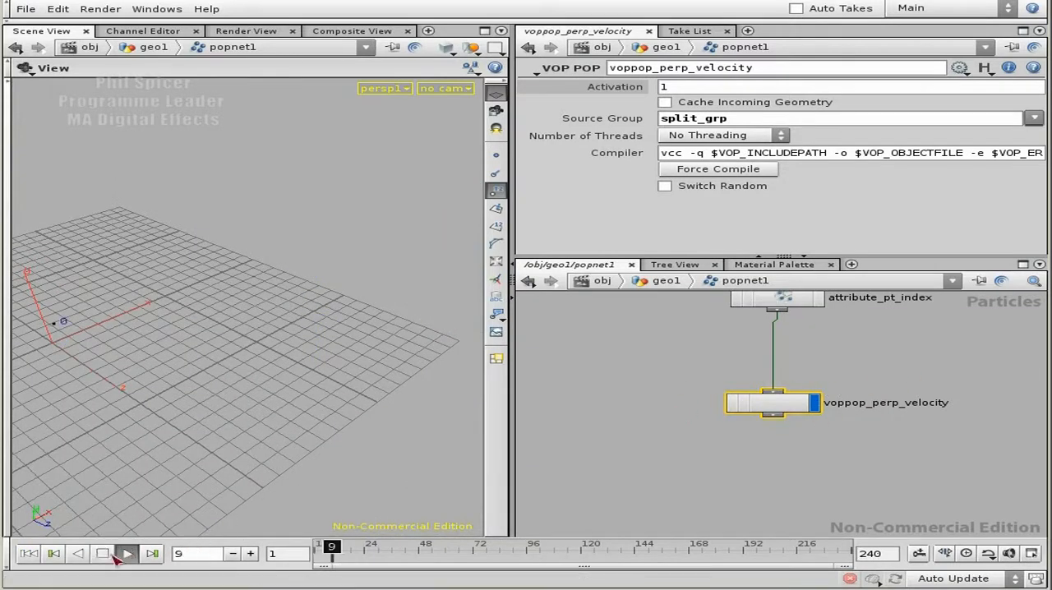
left_click(103, 553)
left_click_drag(204, 383, 265, 330)
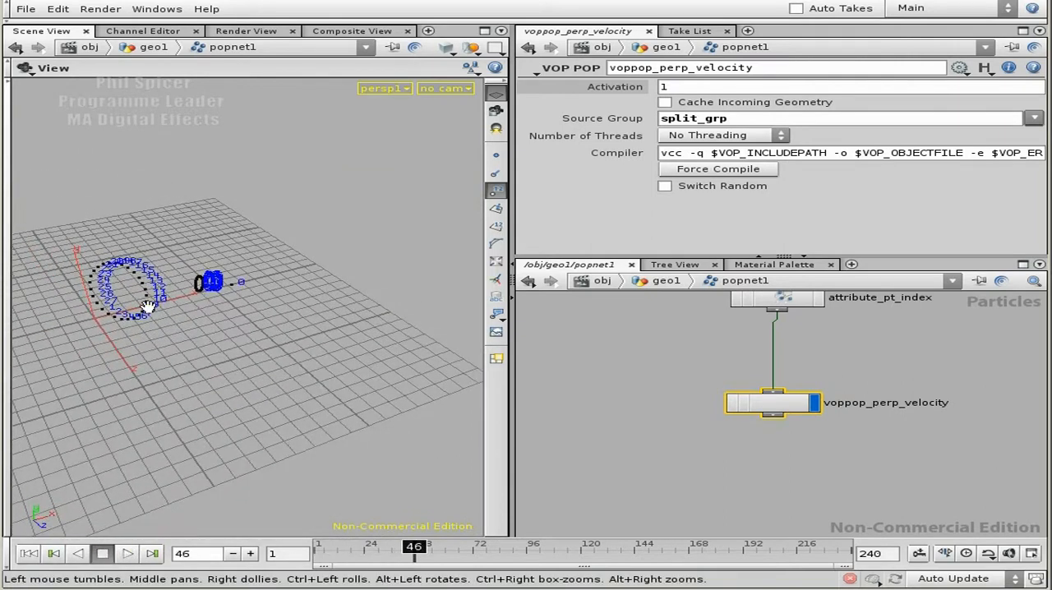
Step: Display point normals in the viewport and examine their directions around the particle rings
left_click(496, 173)
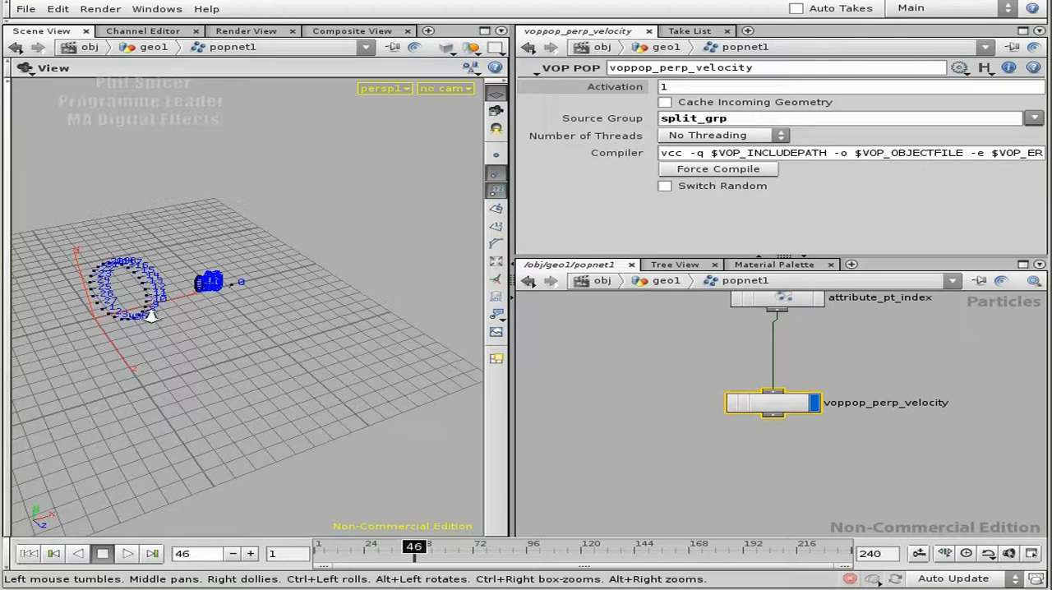
right_click_drag(151, 314, 146, 331)
middle_click_drag(145, 331, 267, 331)
left_click_drag(463, 332, 291, 332)
left_click_drag(215, 400, 295, 346)
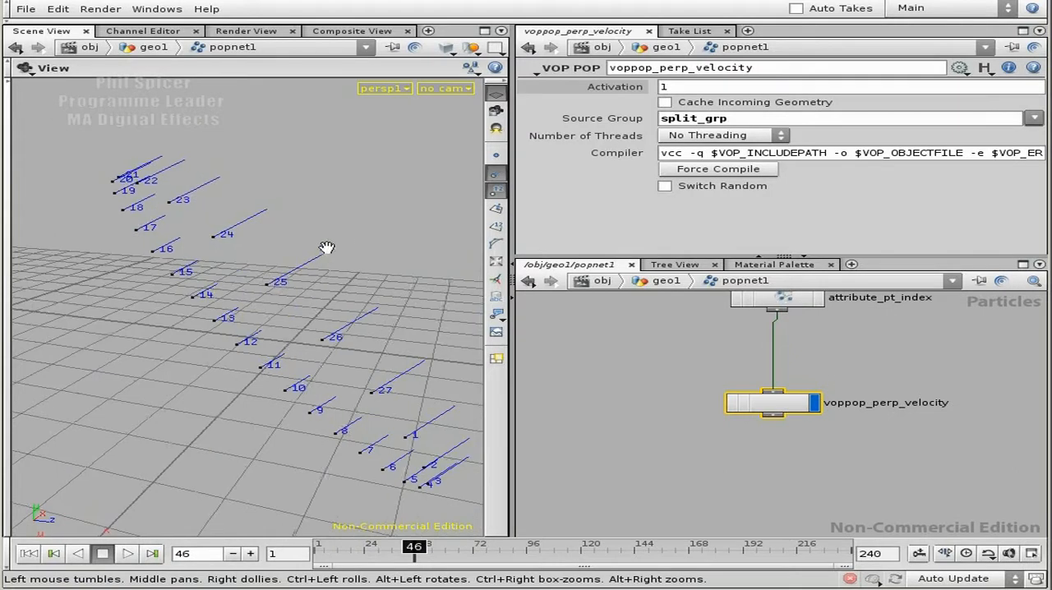
left_click_drag(315, 261, 242, 285)
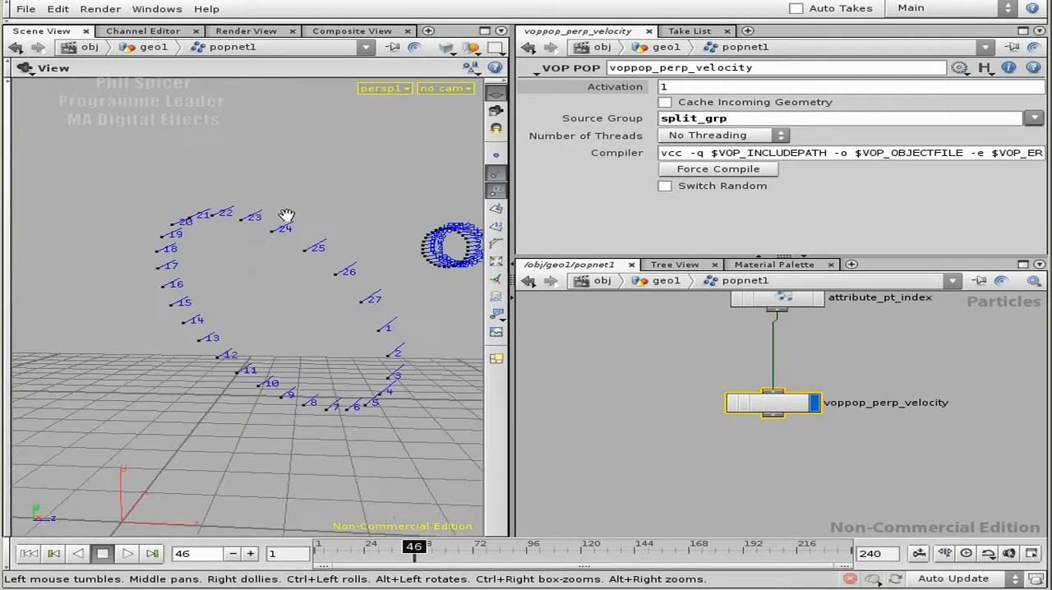